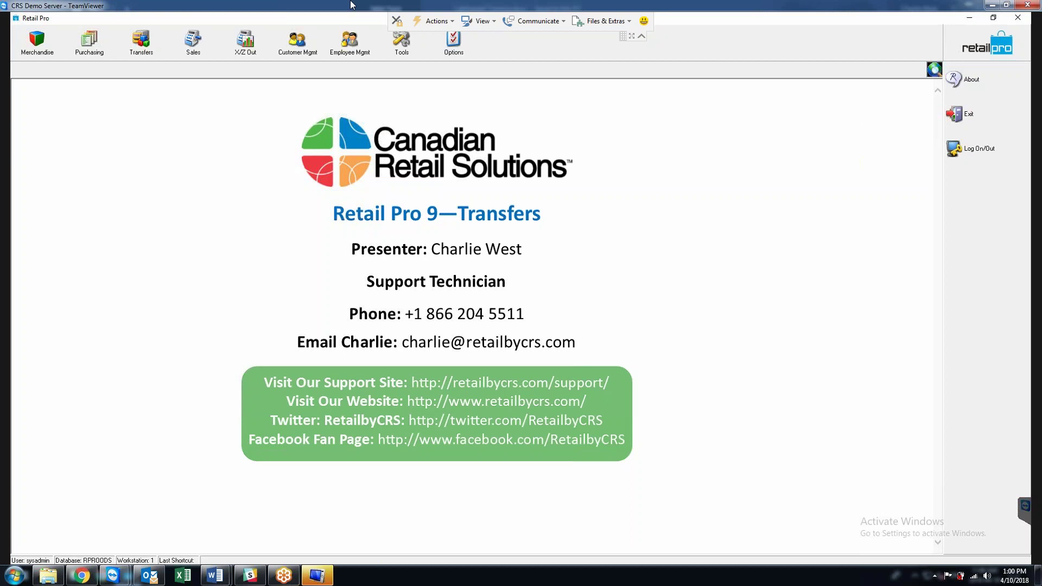
pyautogui.click(142, 44)
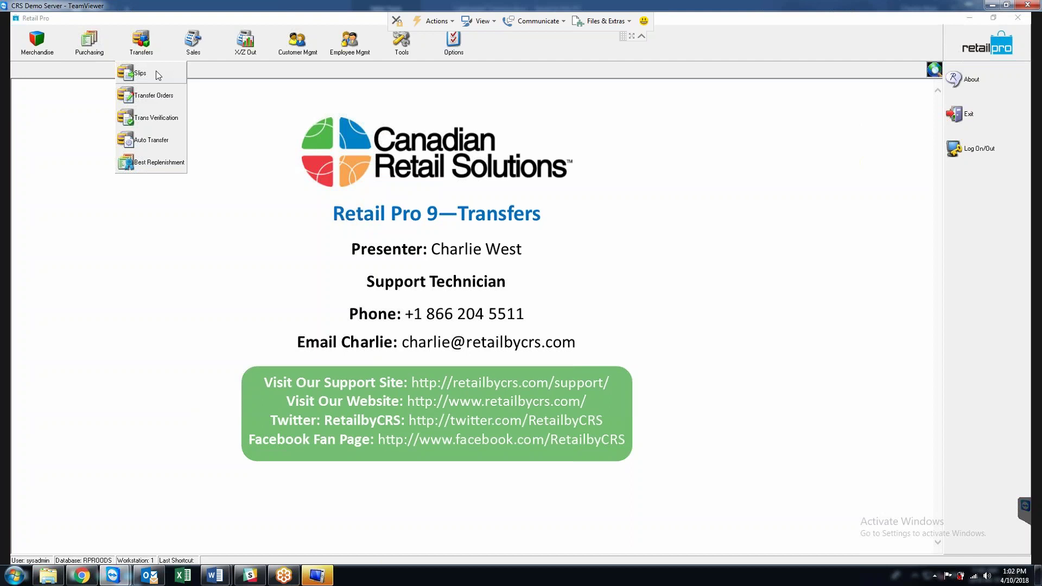
pyautogui.click(91, 50)
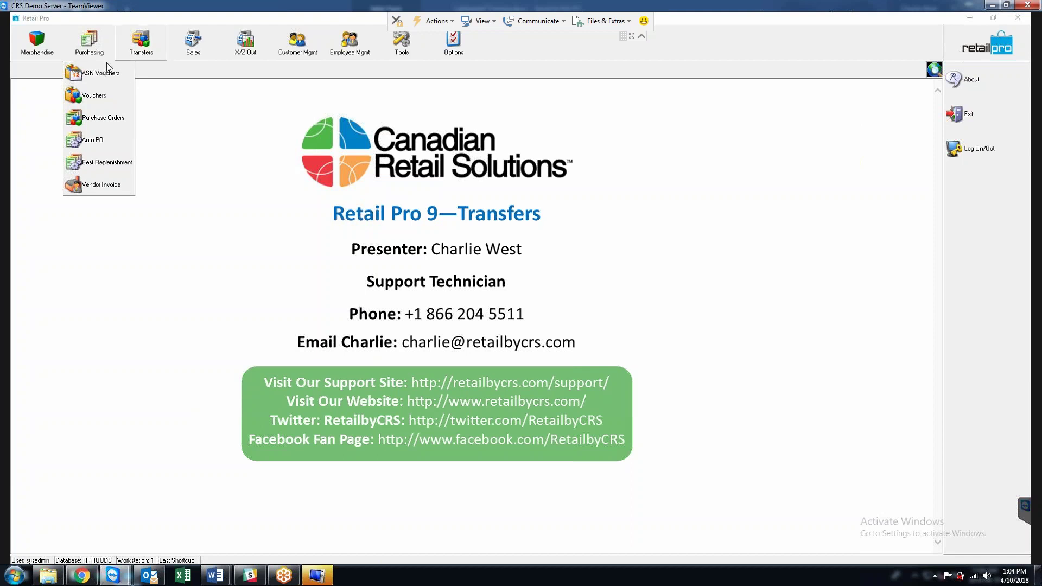
# - In the local general transfer preferences, set the document automatically created after an intra-company slip to ASN
pyautogui.click(457, 53)
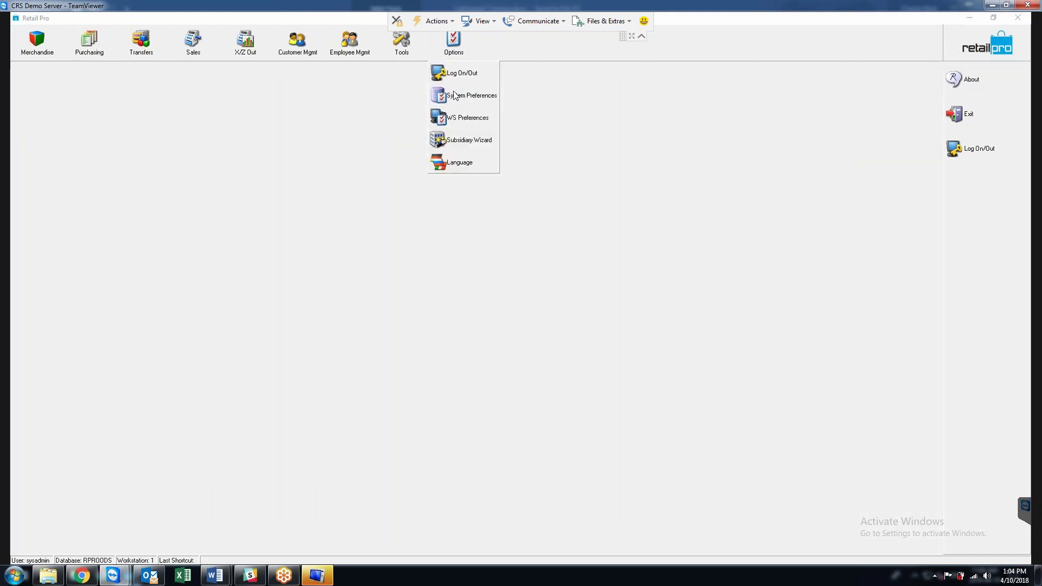
pyautogui.click(455, 95)
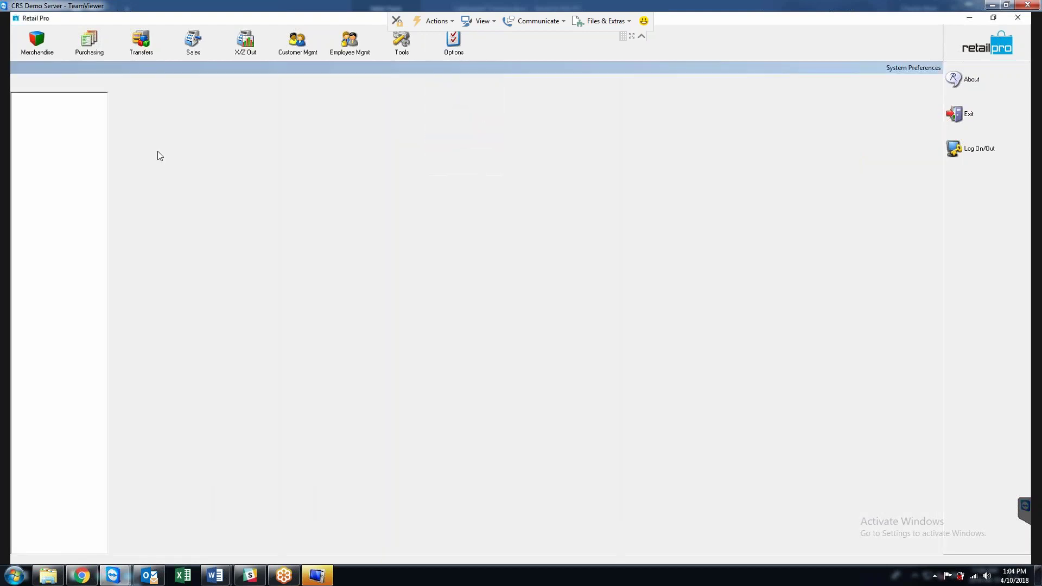
pyautogui.doubleClick(45, 160)
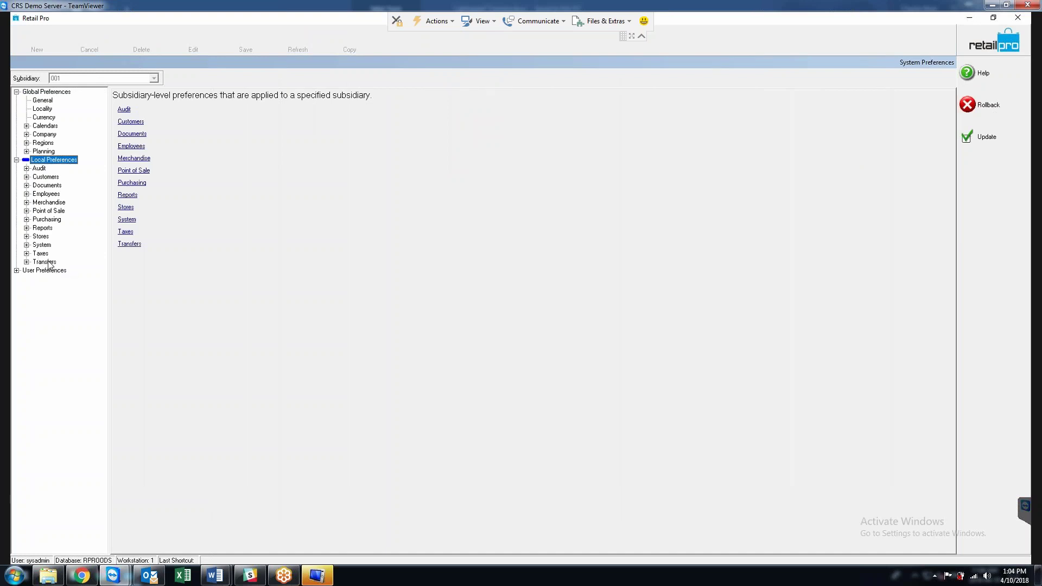
pyautogui.doubleClick(47, 263)
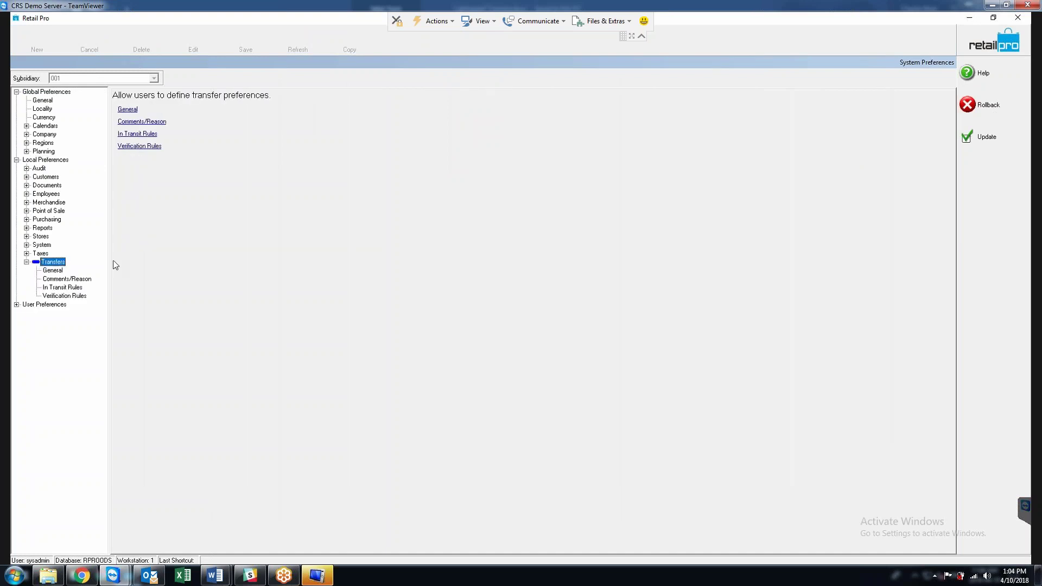
pyautogui.click(48, 161)
pyautogui.click(52, 262)
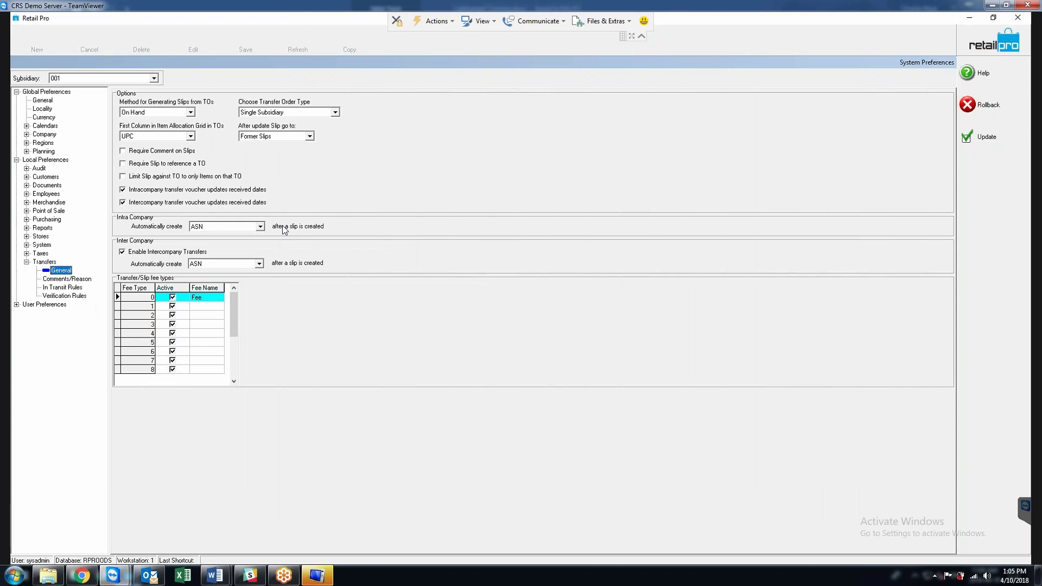
pyautogui.click(260, 226)
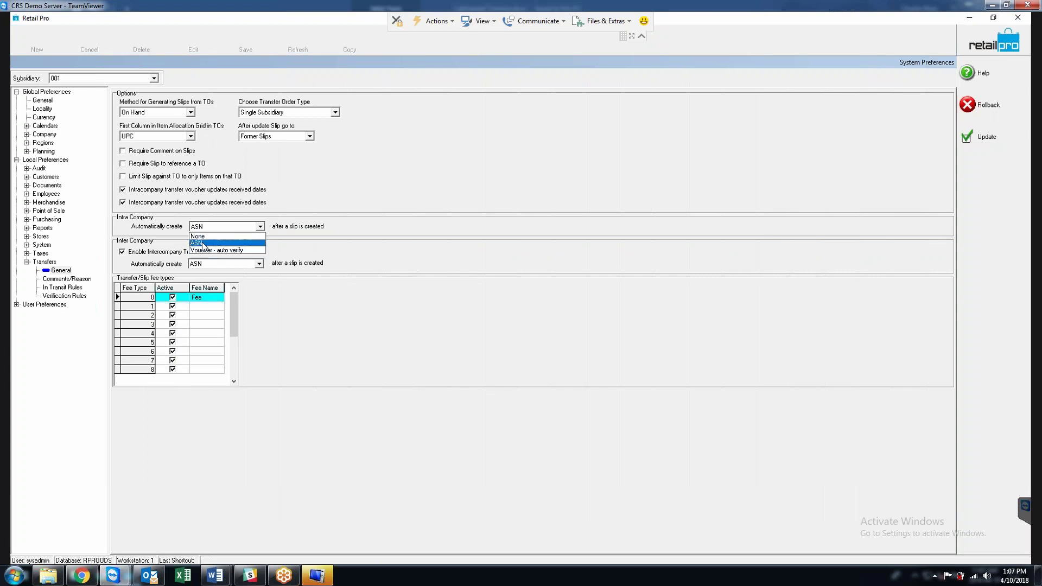
pyautogui.click(203, 243)
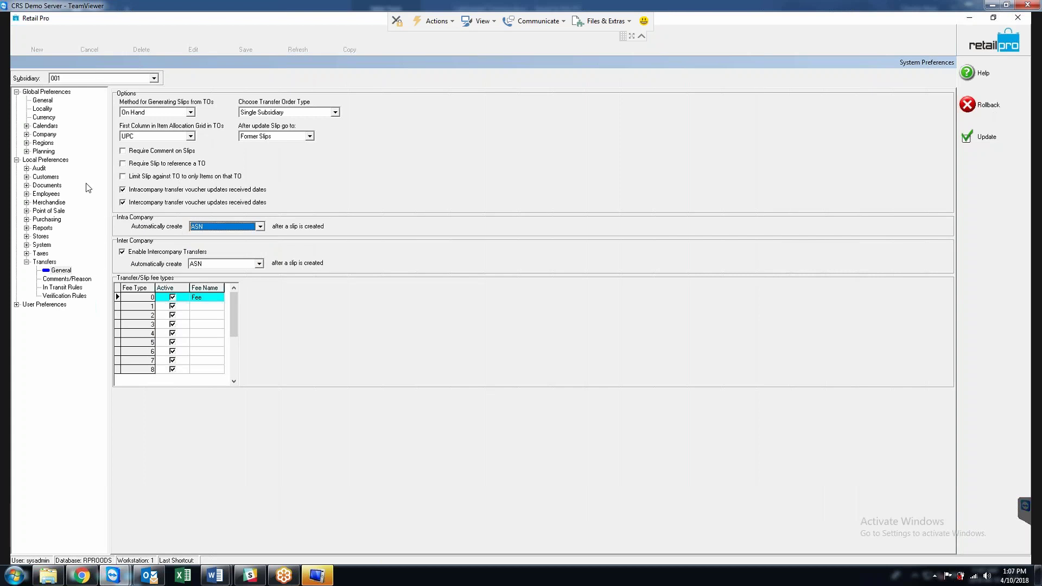
# - Review the transfer verification rule's From and To stores and choose "Make out slip match receiving" as its action
pyautogui.click(72, 296)
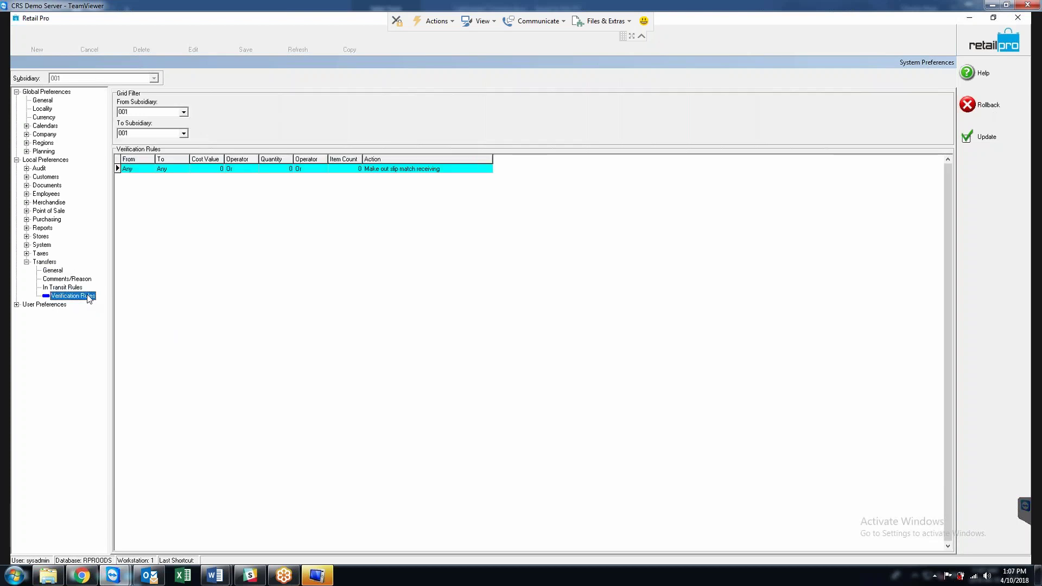
pyautogui.click(145, 169)
pyautogui.click(151, 169)
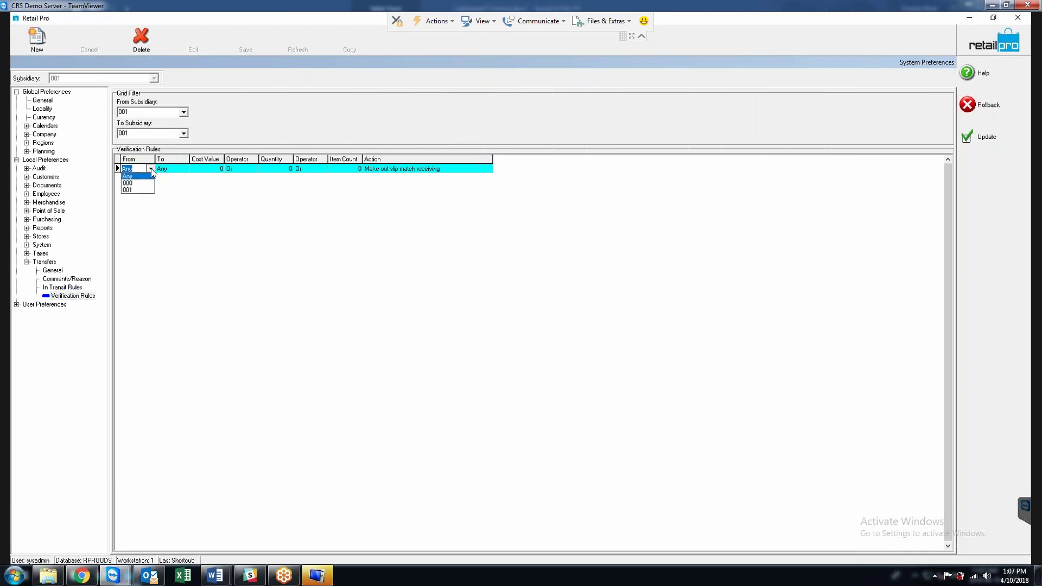
pyautogui.click(152, 169)
pyautogui.click(175, 169)
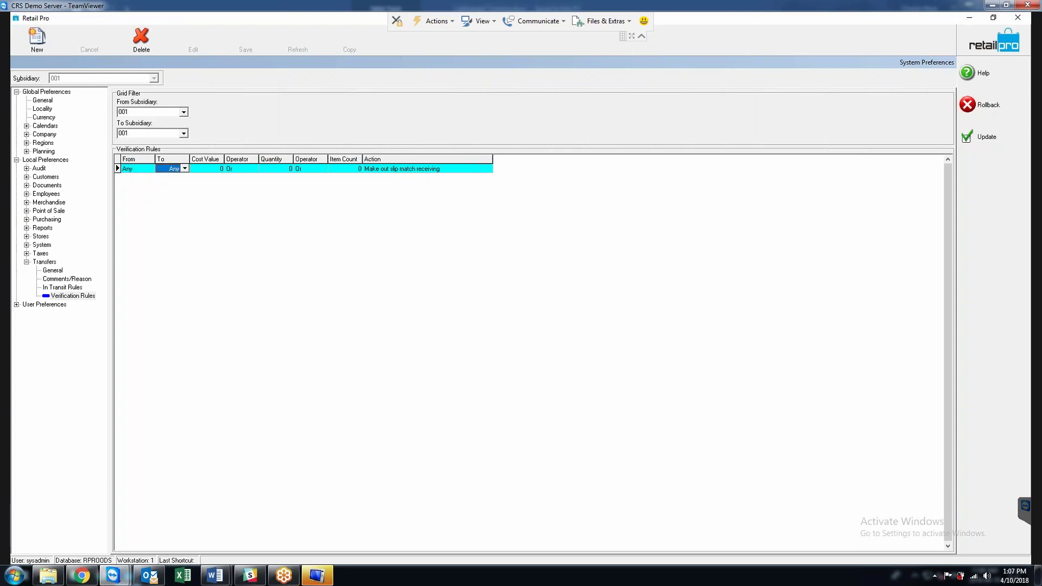
pyautogui.click(459, 171)
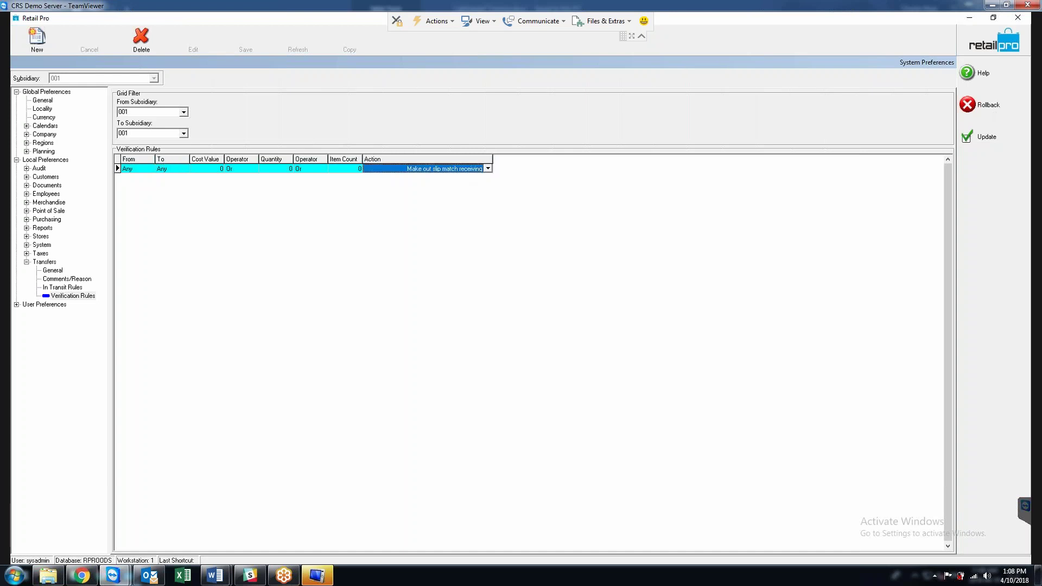
pyautogui.click(488, 168)
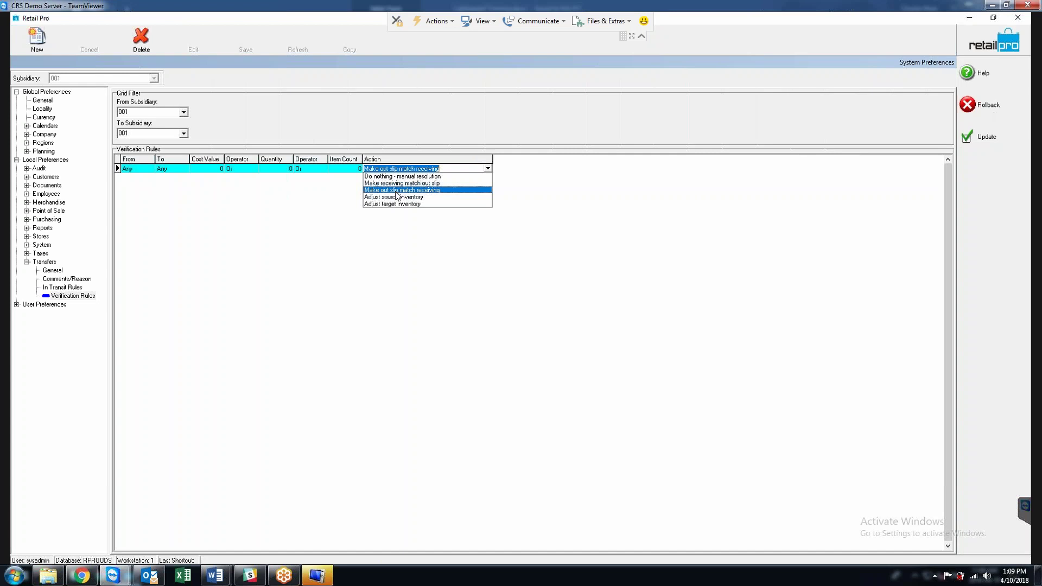
pyautogui.click(423, 190)
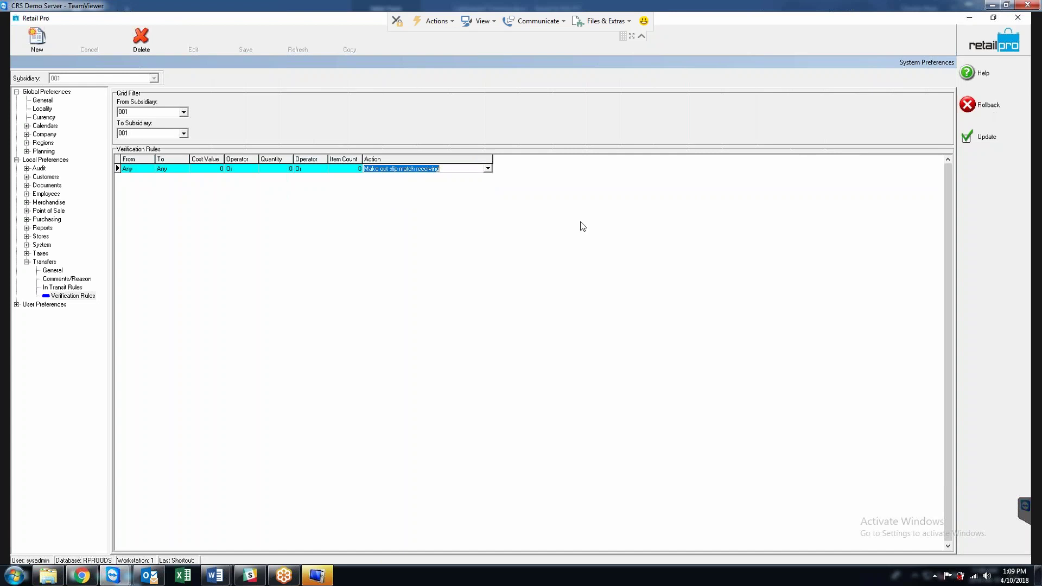
pyautogui.click(446, 170)
pyautogui.press('Escape')
# - Check the in-transit estimates between stores 000 and 001, and update the system preferences
pyautogui.click(70, 288)
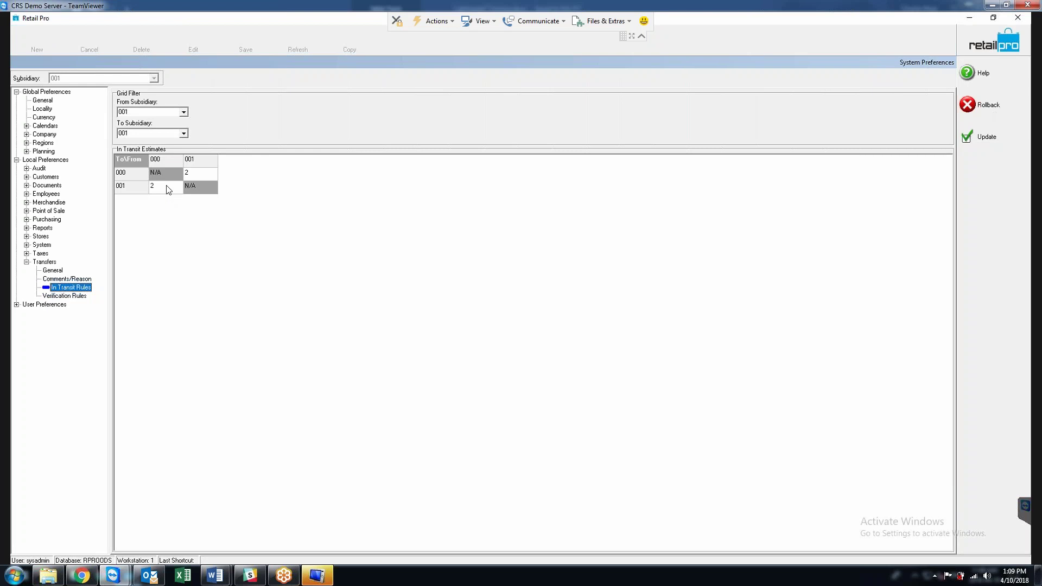
pyautogui.click(181, 187)
pyautogui.click(189, 161)
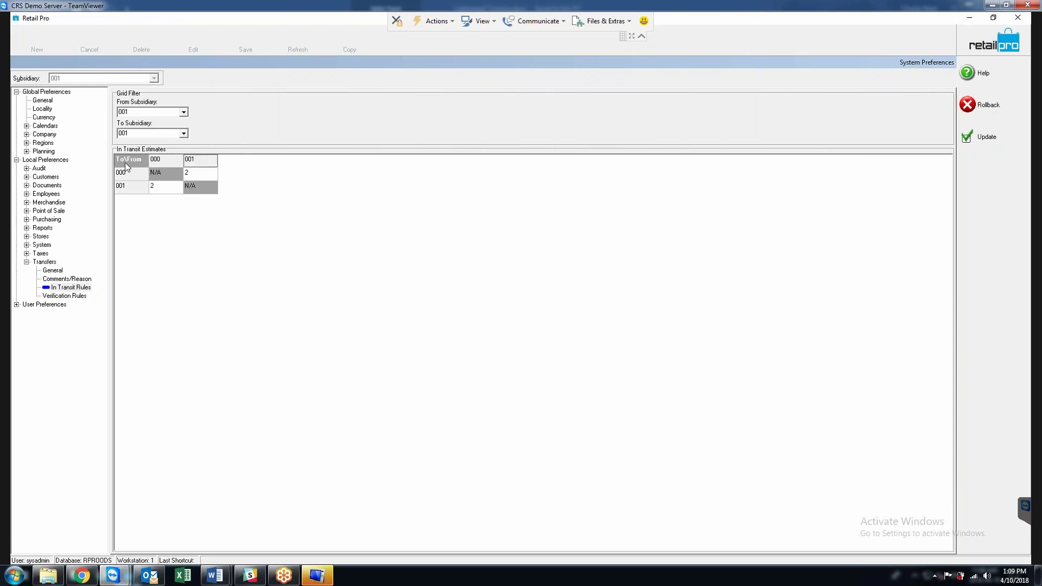
pyautogui.click(167, 162)
pyautogui.click(157, 188)
pyautogui.click(971, 142)
pyautogui.click(190, 175)
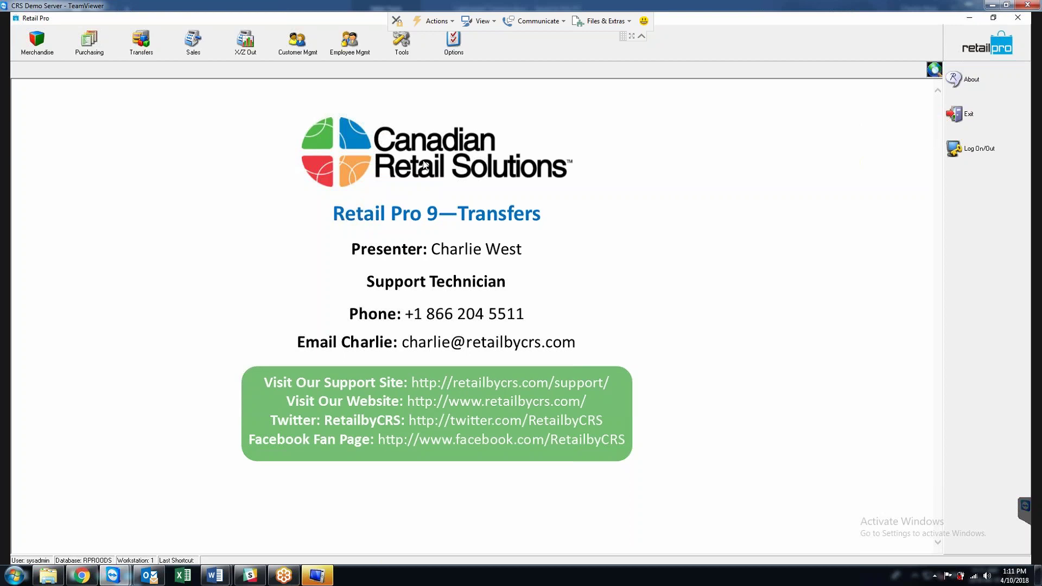
# - Open the transfer slips list and create a new slip
pyautogui.click(141, 43)
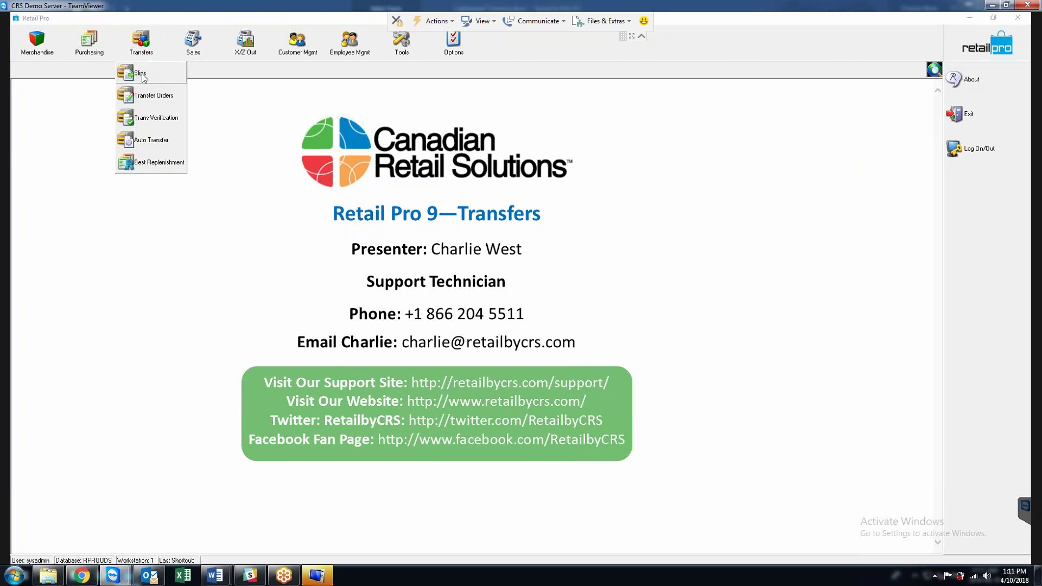
pyautogui.click(141, 74)
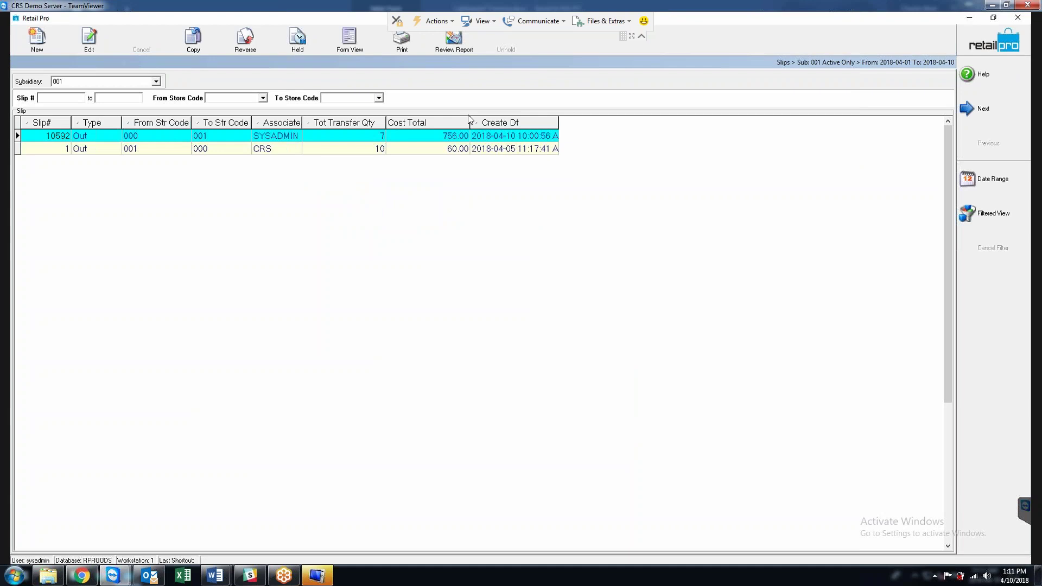
pyautogui.click(37, 39)
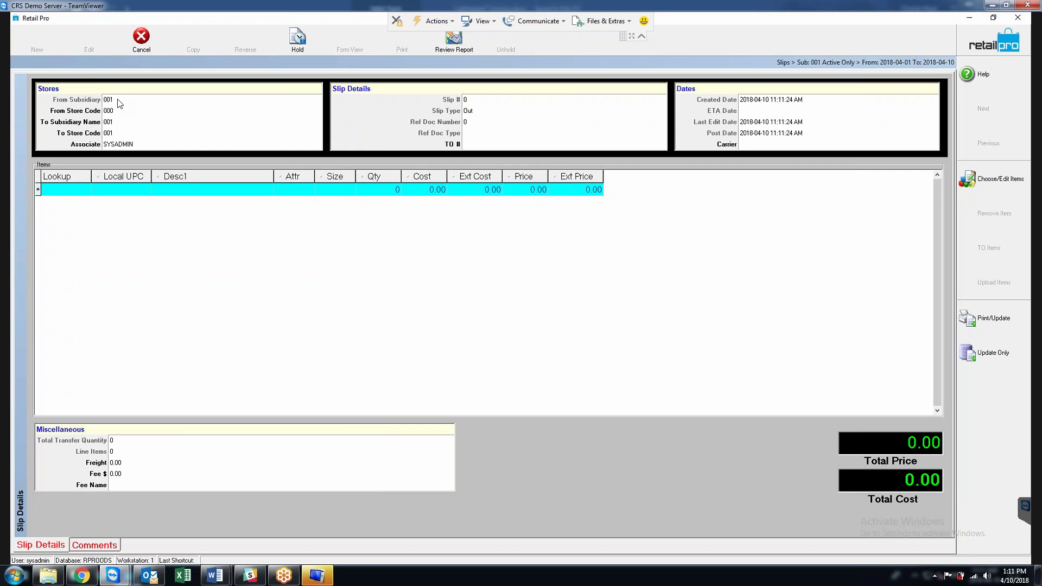
pyautogui.press('Tab')
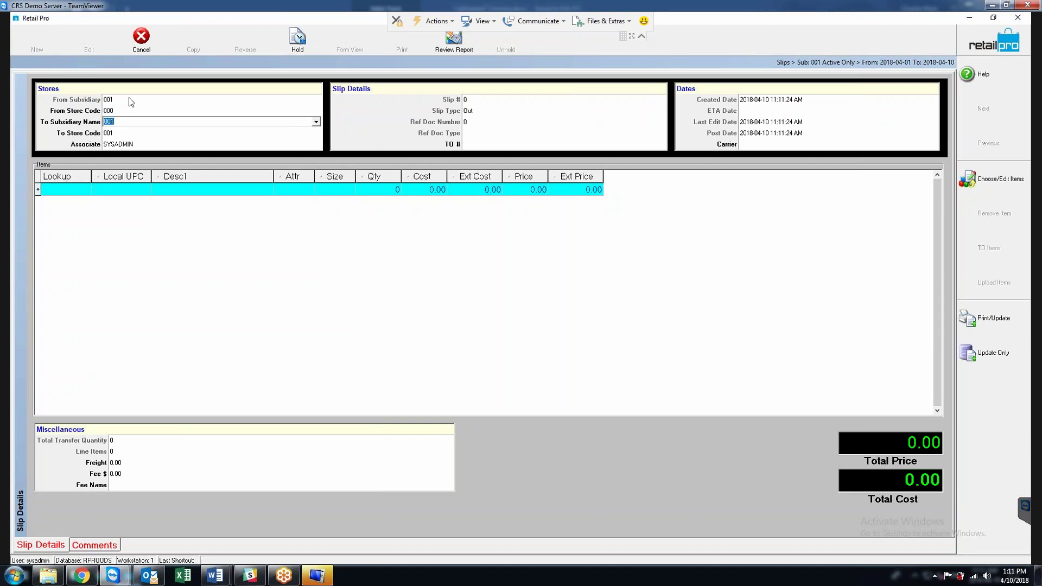
# - Set the slip's source store to 000 Sherwood Park and its destination store to 001 St Albert
pyautogui.click(141, 110)
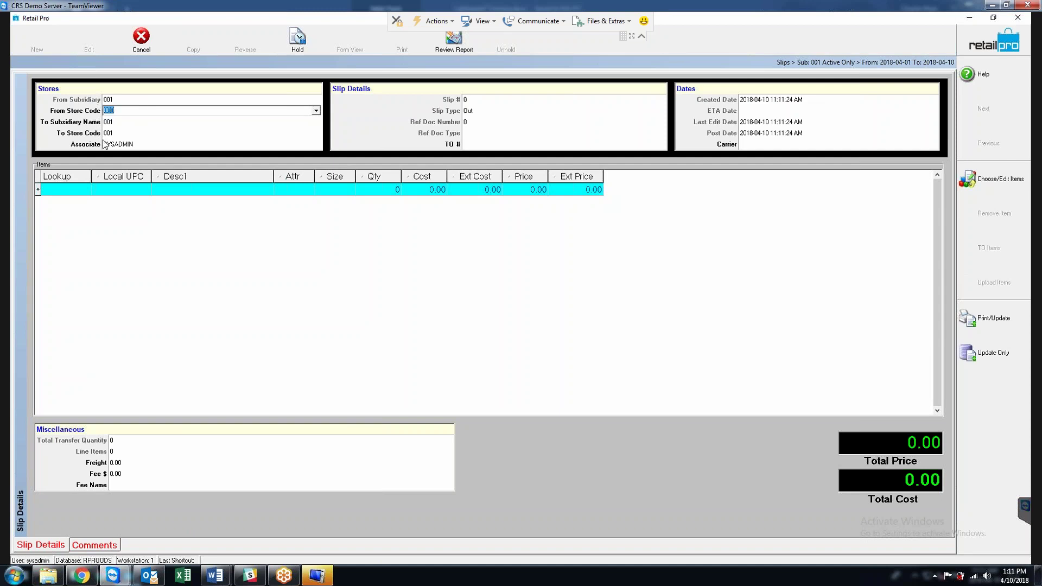
pyautogui.click(134, 132)
pyautogui.click(290, 111)
pyautogui.click(316, 111)
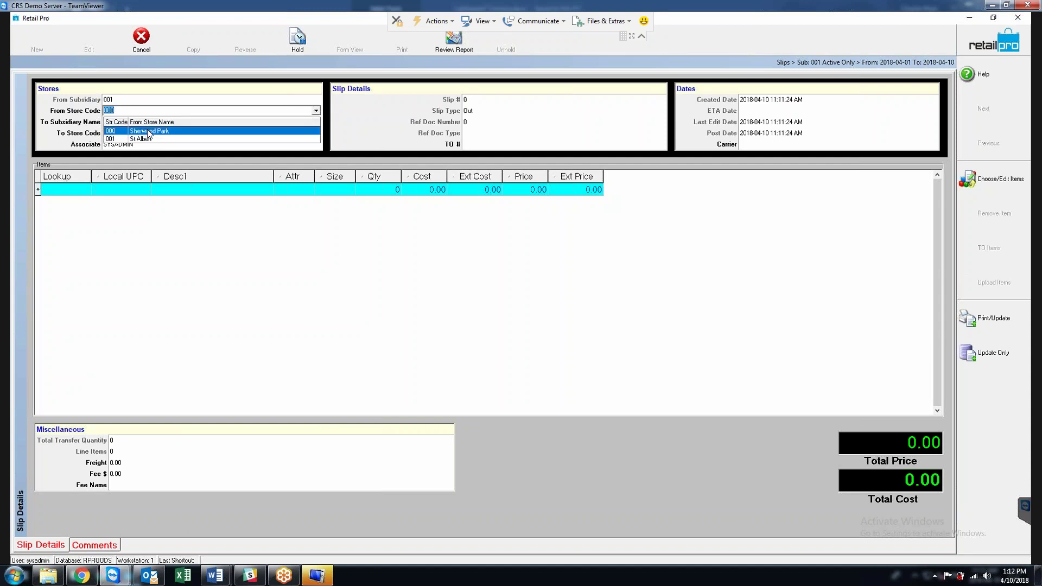
pyautogui.click(146, 132)
pyautogui.click(281, 137)
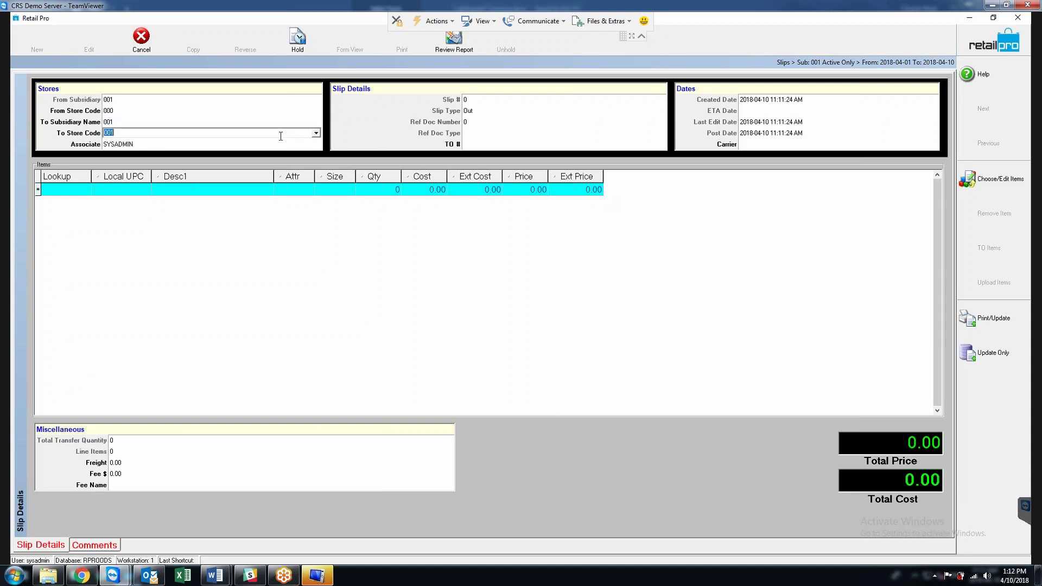
pyautogui.click(316, 133)
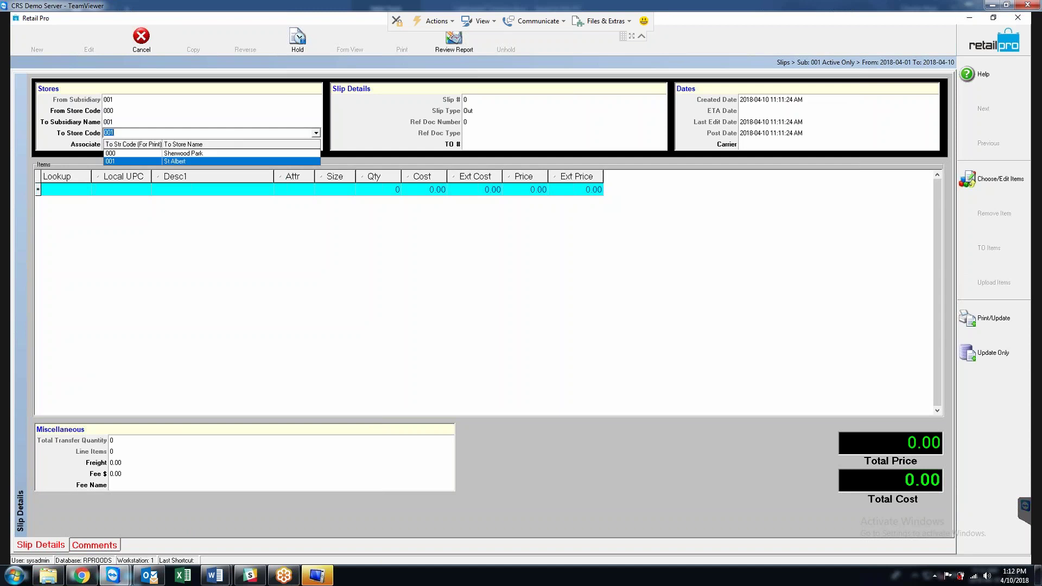
pyautogui.click(184, 162)
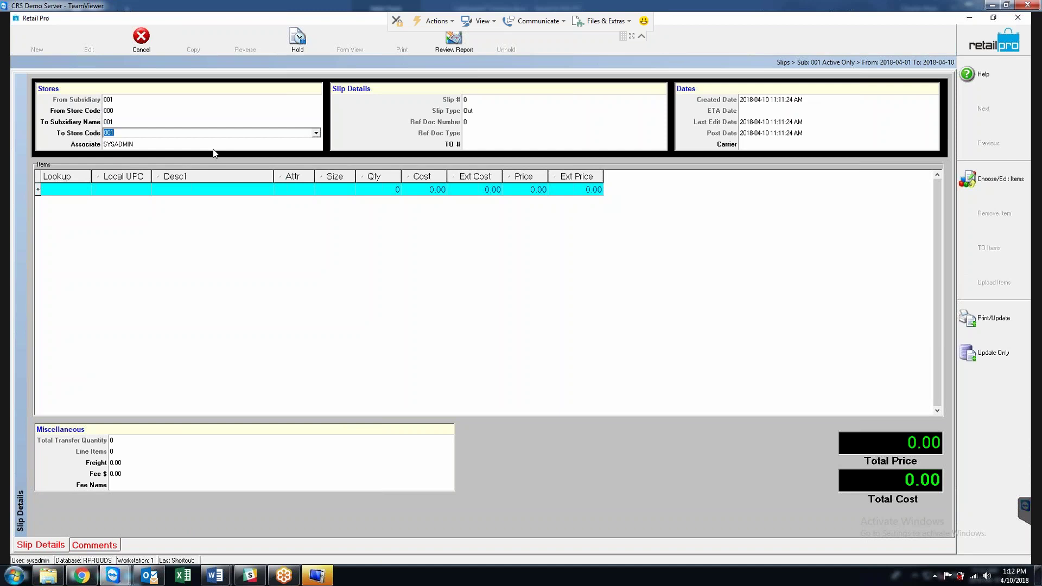
# - Examine the slip's Associate, TO # and item Lookup fields and its comments section
pyautogui.click(233, 145)
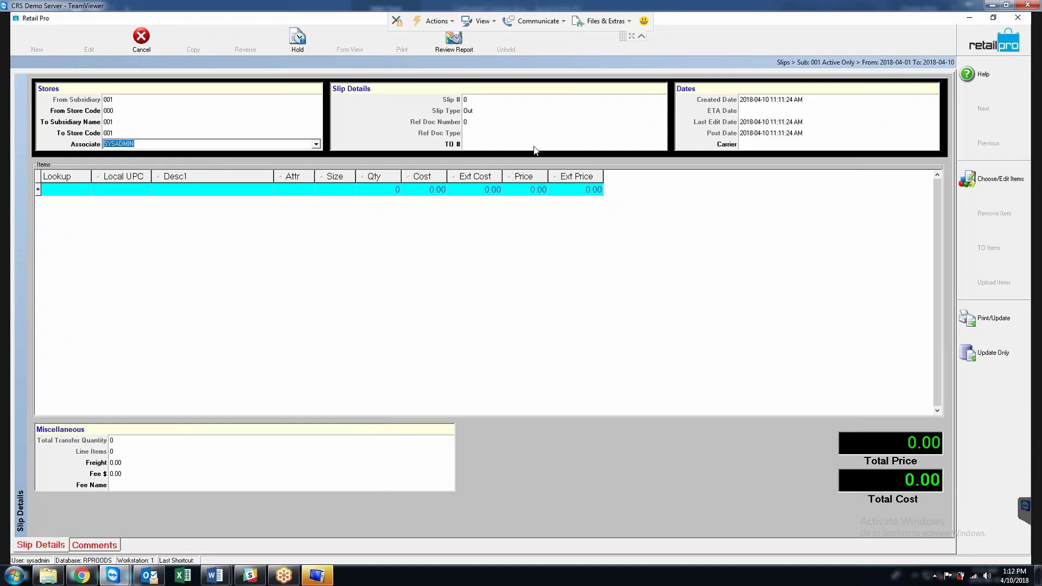
pyautogui.click(555, 144)
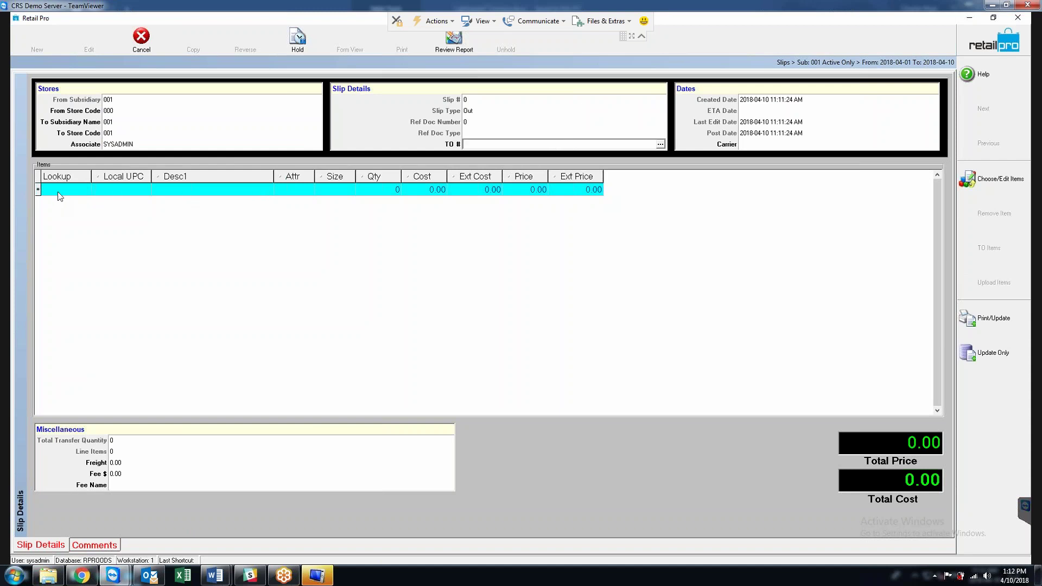
pyautogui.click(81, 190)
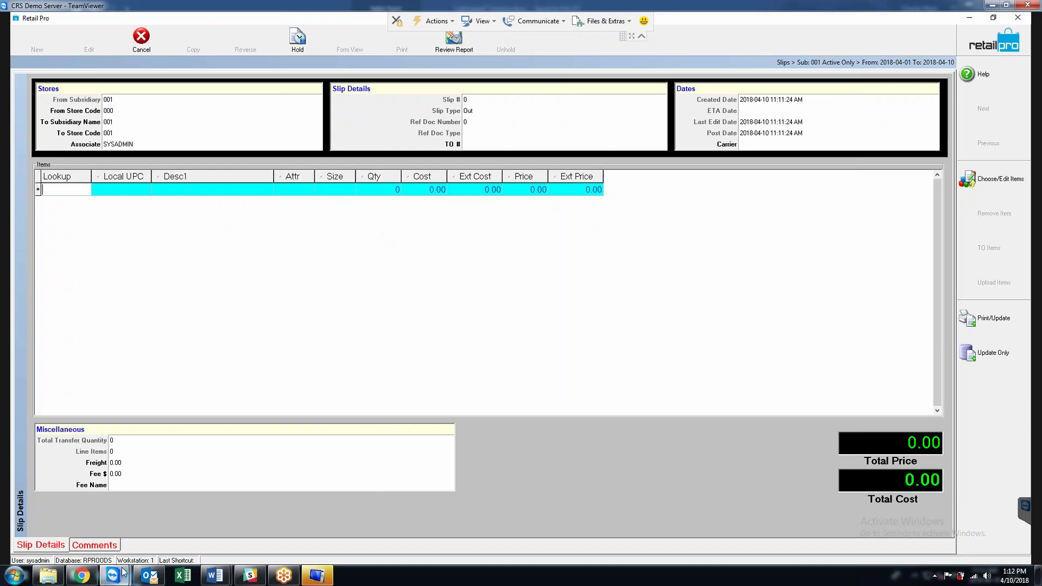
pyautogui.click(103, 550)
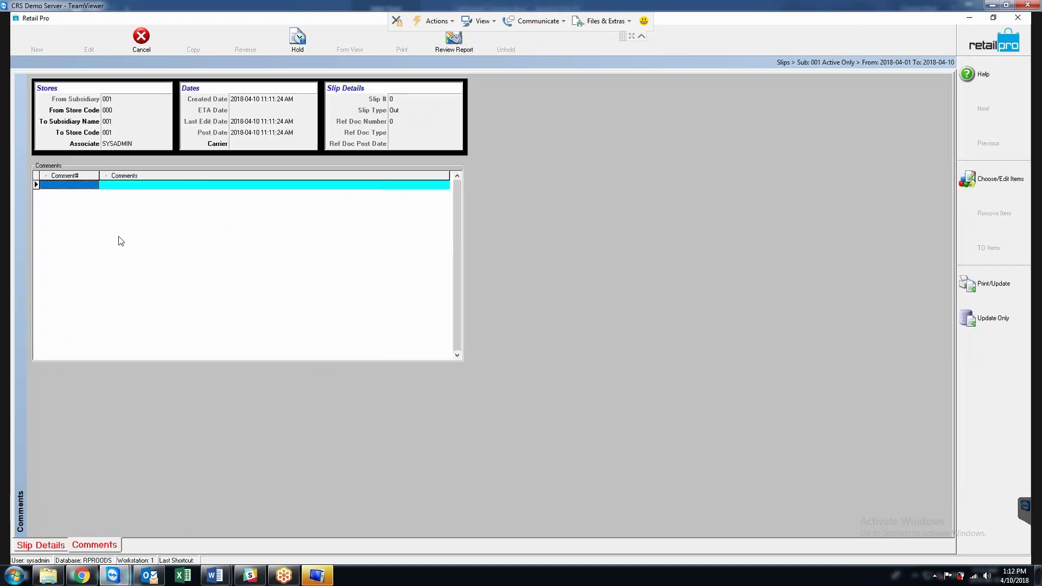
pyautogui.click(53, 547)
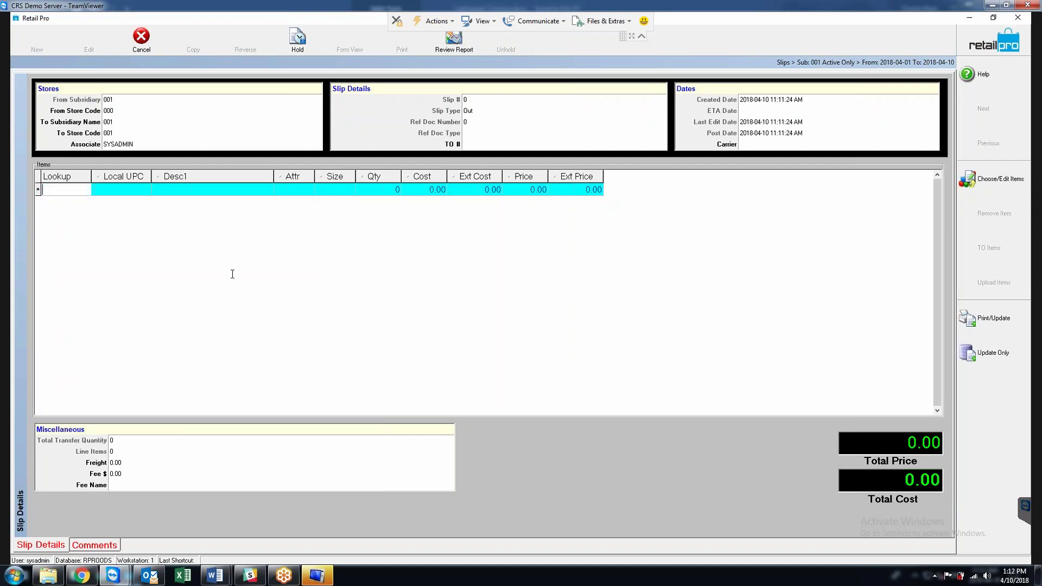
# - Look up inventory items for the slip and check the on-hand store quantities of the first rows
pyautogui.press('Return')
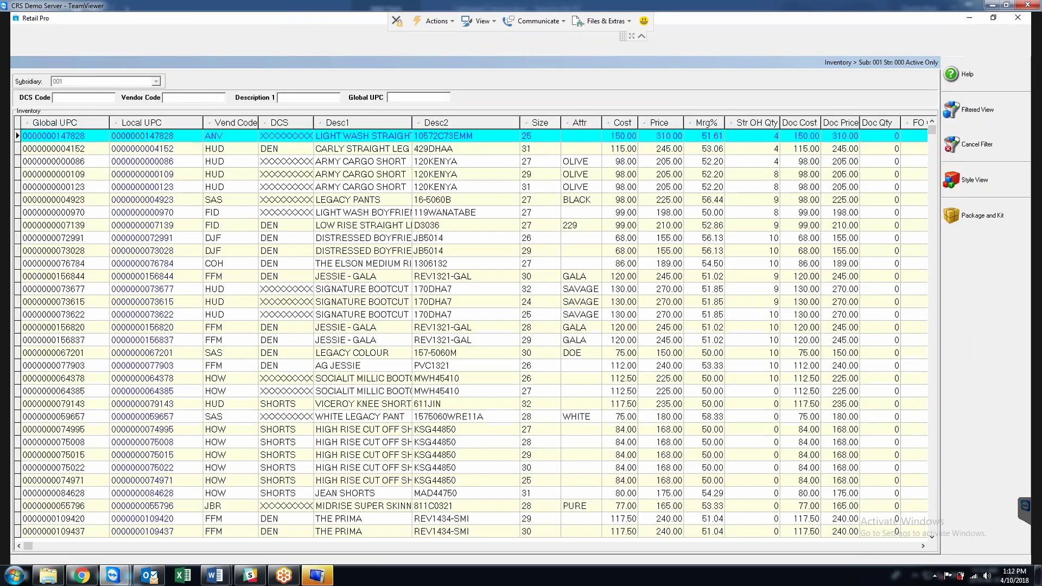
pyautogui.click(754, 135)
pyautogui.click(760, 148)
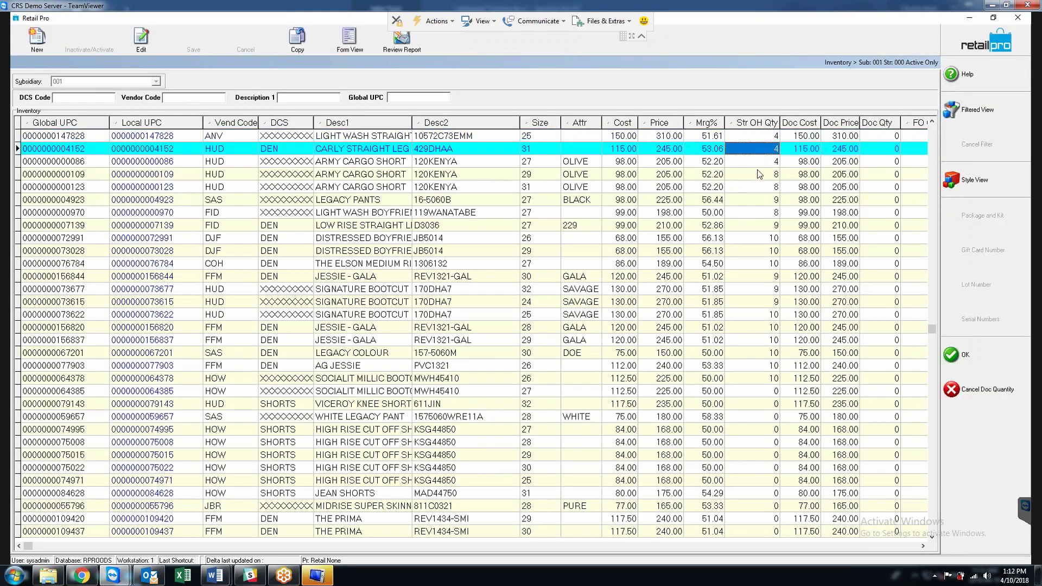
pyautogui.press('Down')
pyautogui.press('Down')
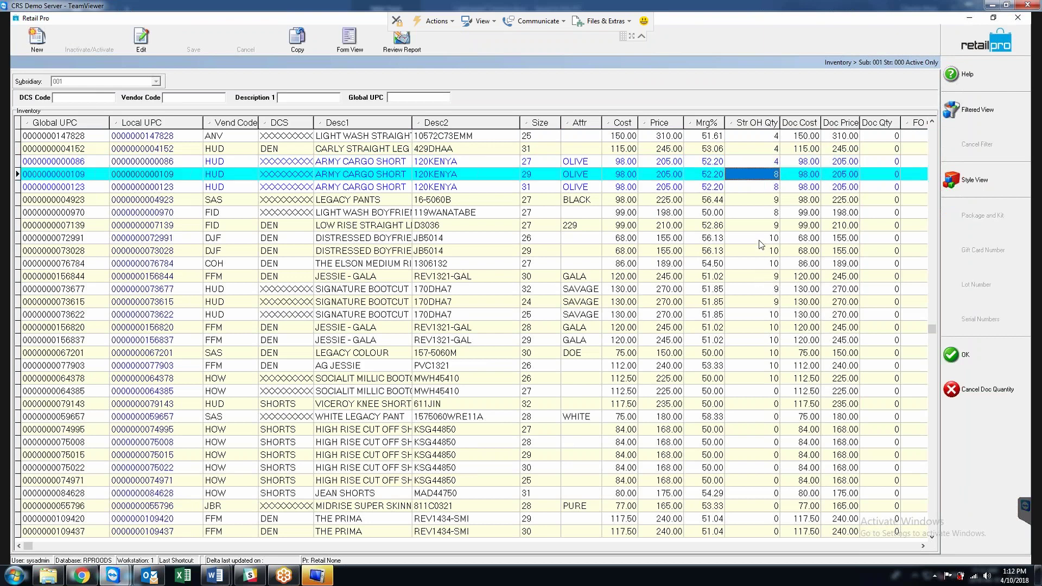
# - Add 5 units each of the Distressed Boyfriend Capri in sizes 26 and 29 and The Elson Medium Rise Straight size 27 to the slip
pyautogui.click(762, 238)
pyautogui.click(880, 238)
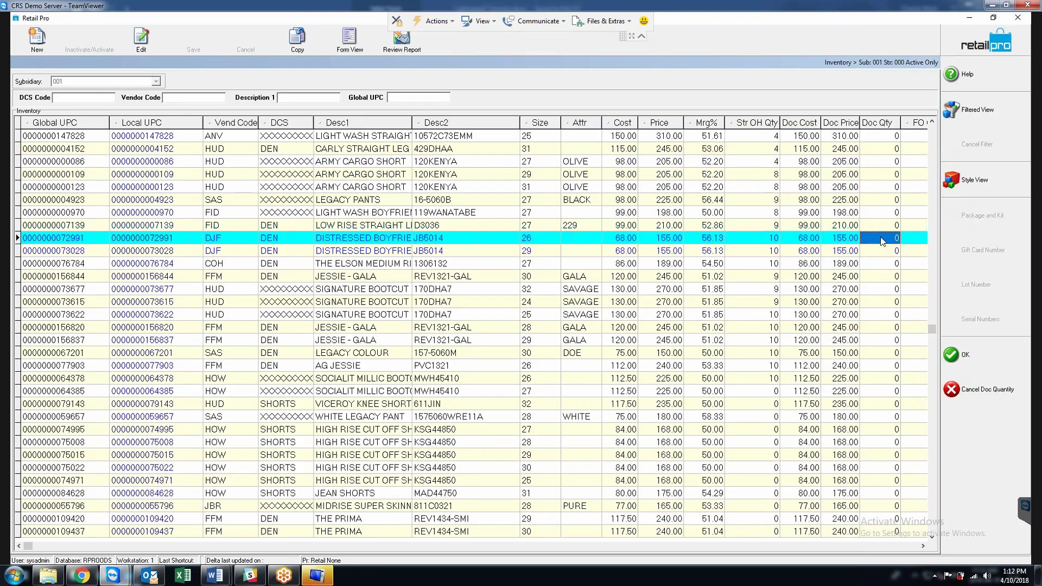
pyautogui.write('5')
pyautogui.press('Down')
pyautogui.write('5')
pyautogui.press('Down')
pyautogui.write('5')
pyautogui.press('Down')
pyautogui.press('Up')
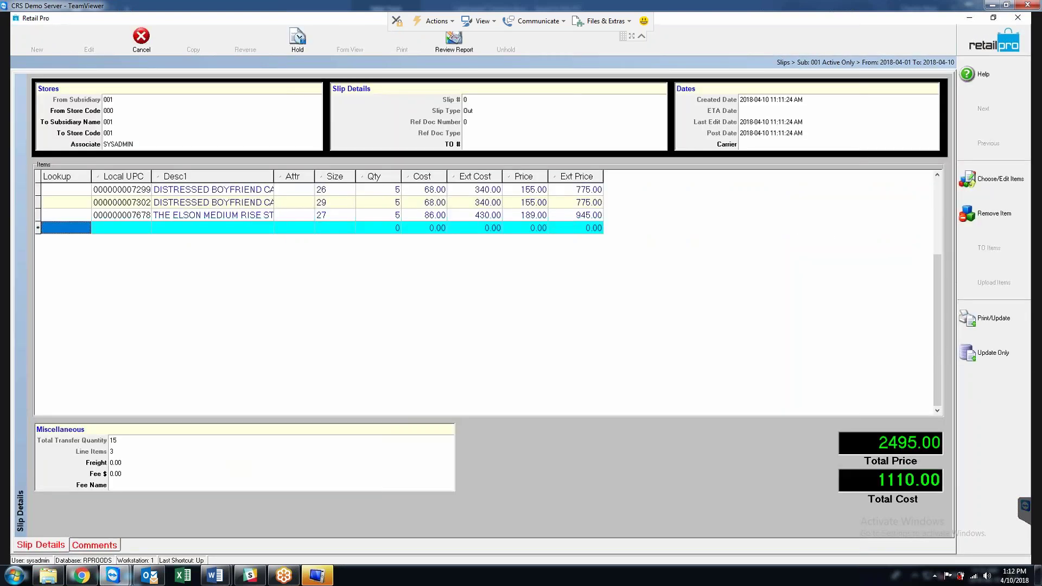
pyautogui.press('Up')
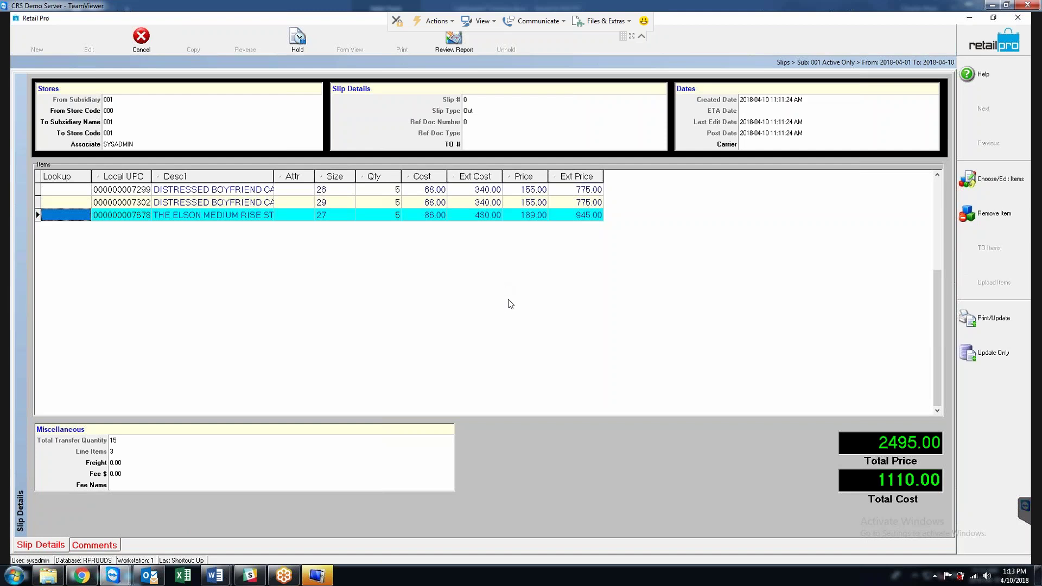
# - Check the slip's total price and cost, and update the slip without printing it
pyautogui.doubleClick(868, 447)
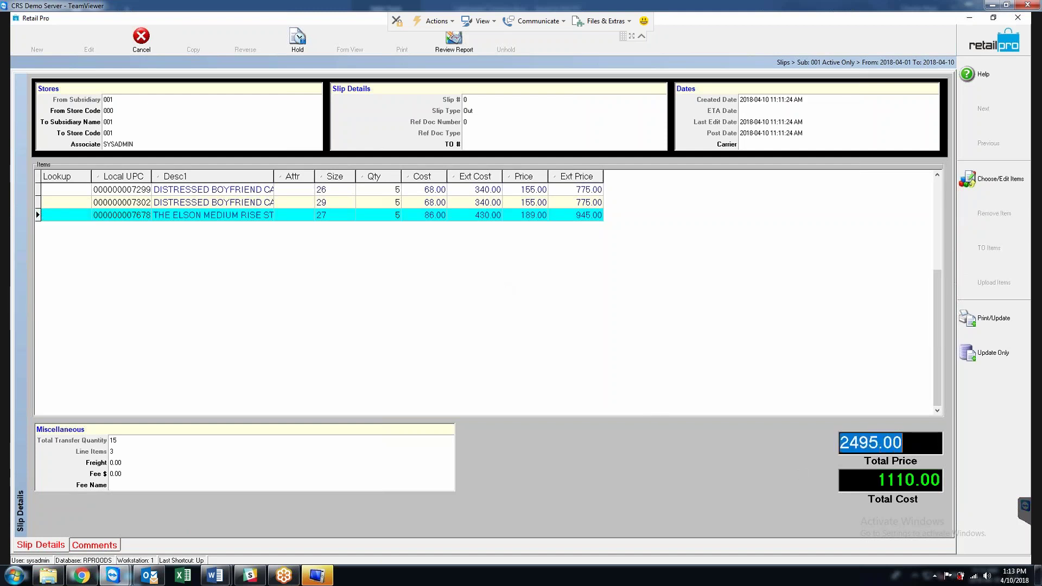
pyautogui.doubleClick(890, 478)
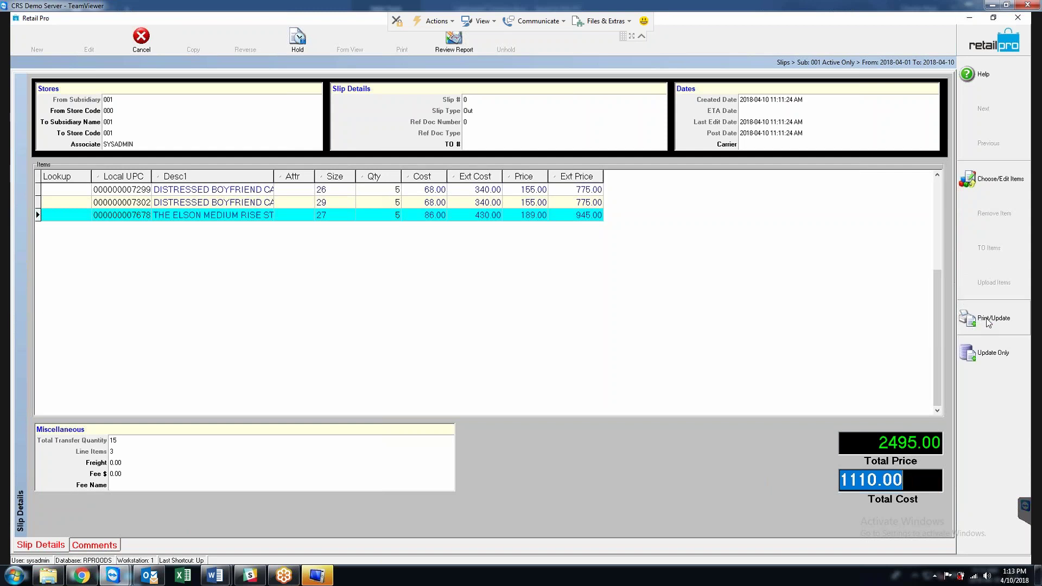
pyautogui.click(999, 356)
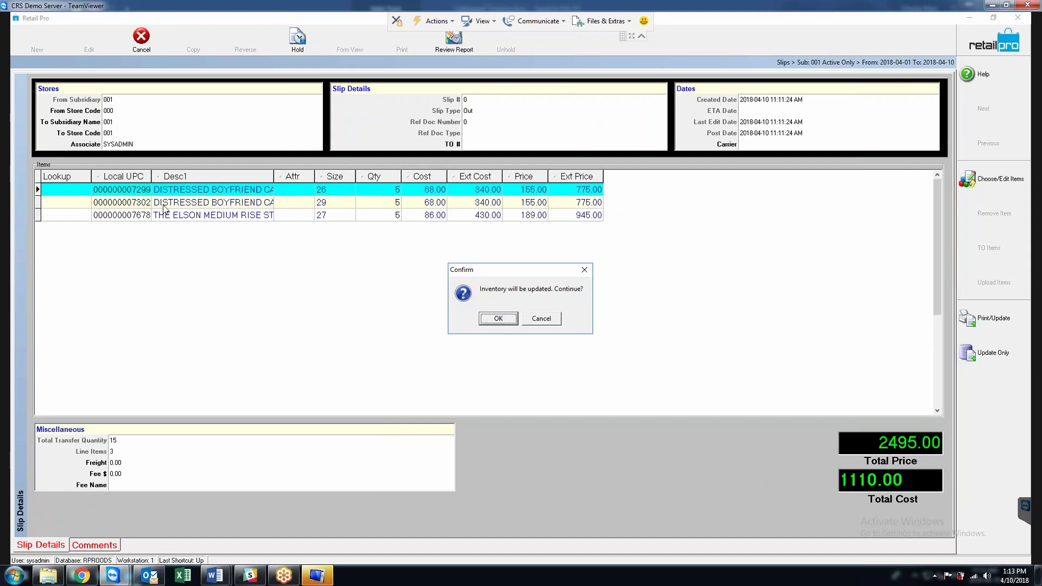
pyautogui.click(495, 318)
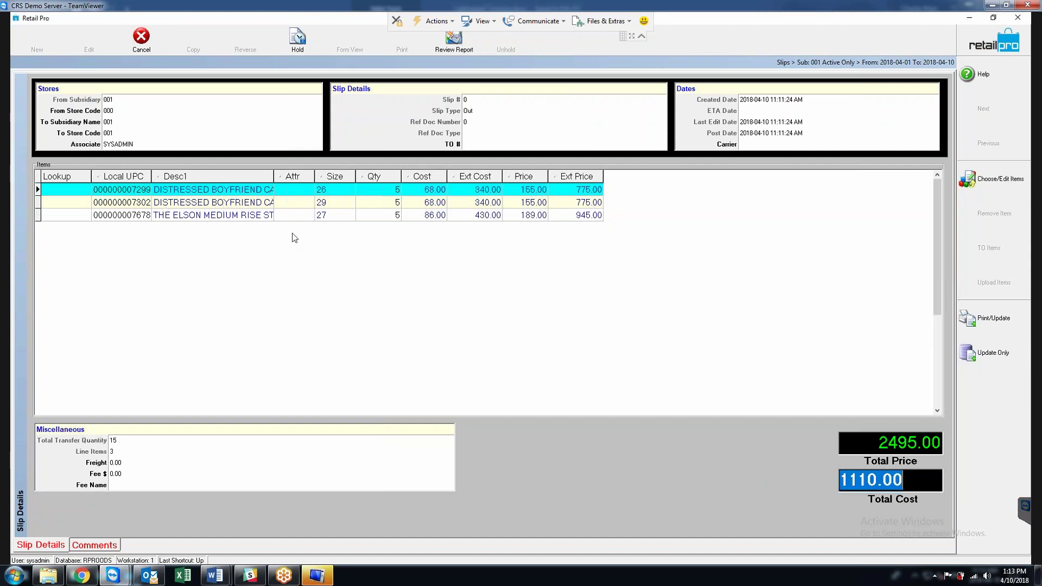
pyautogui.click(1011, 40)
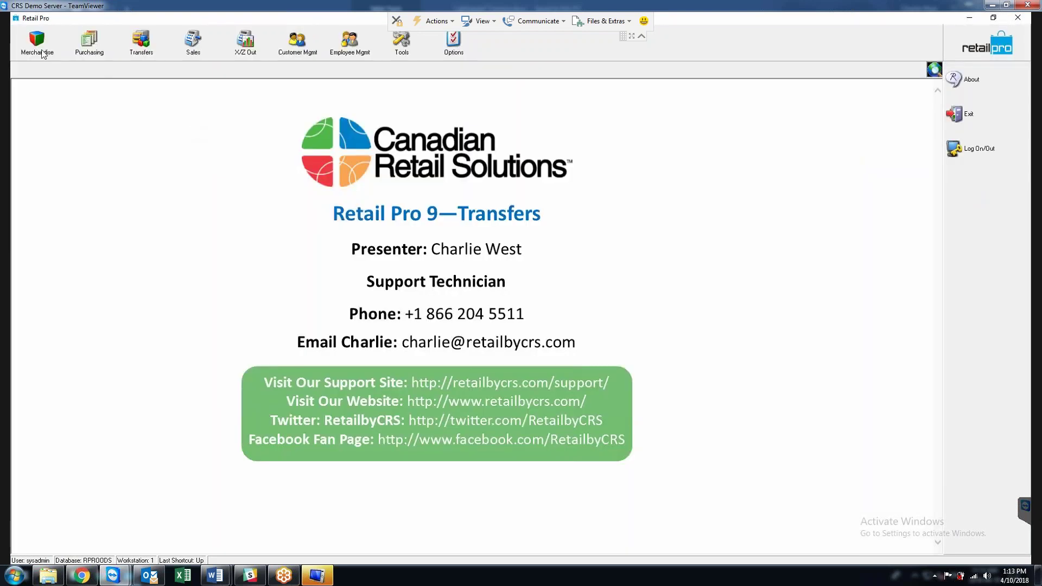
# - Find the transferred items in inventory and open the detailed record of the Distressed Boyfriend Capri size 26
pyautogui.click(36, 41)
pyautogui.click(41, 117)
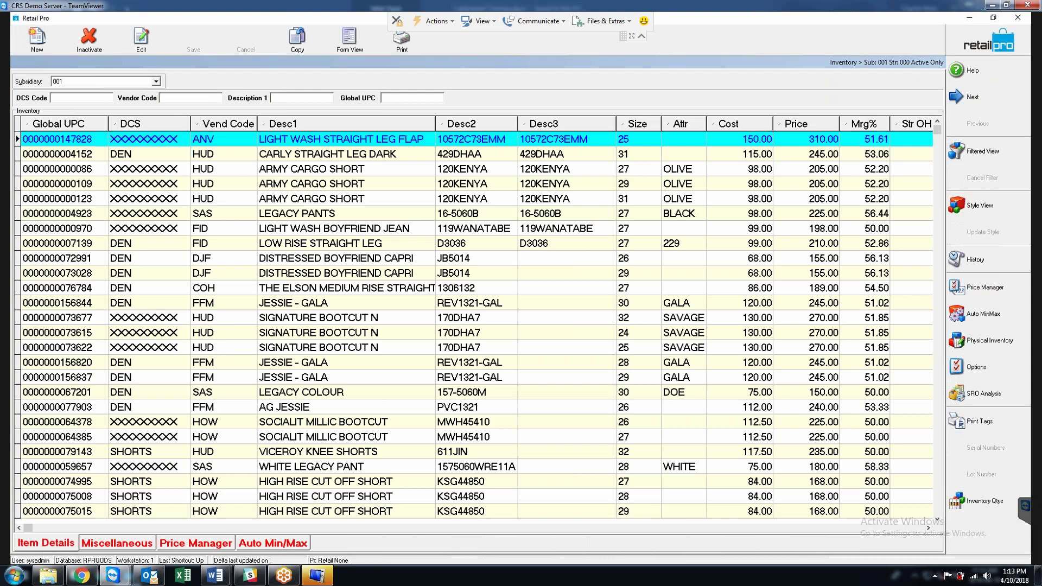
pyautogui.click(308, 259)
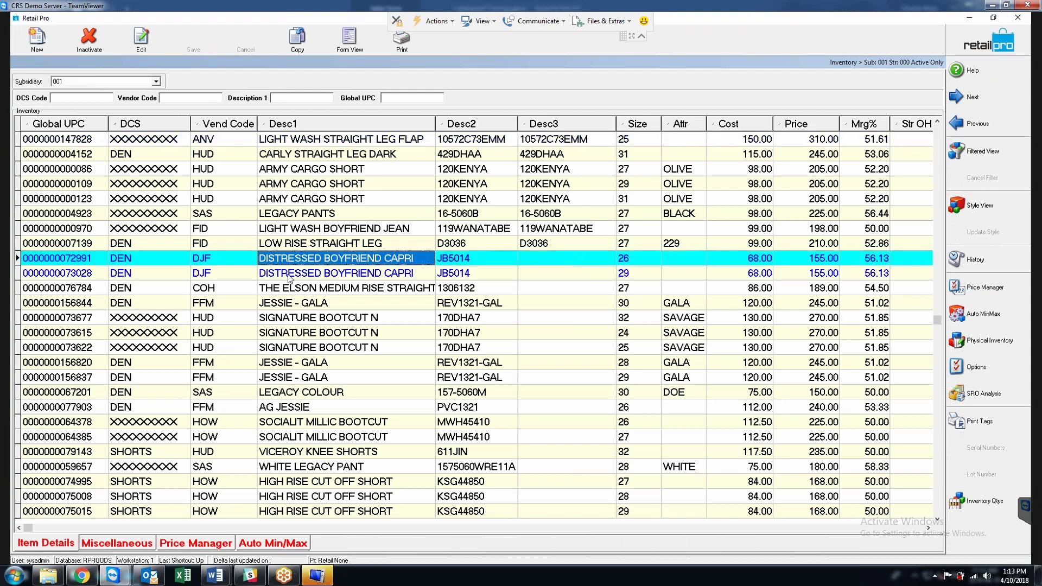
pyautogui.click(290, 278)
pyautogui.click(293, 291)
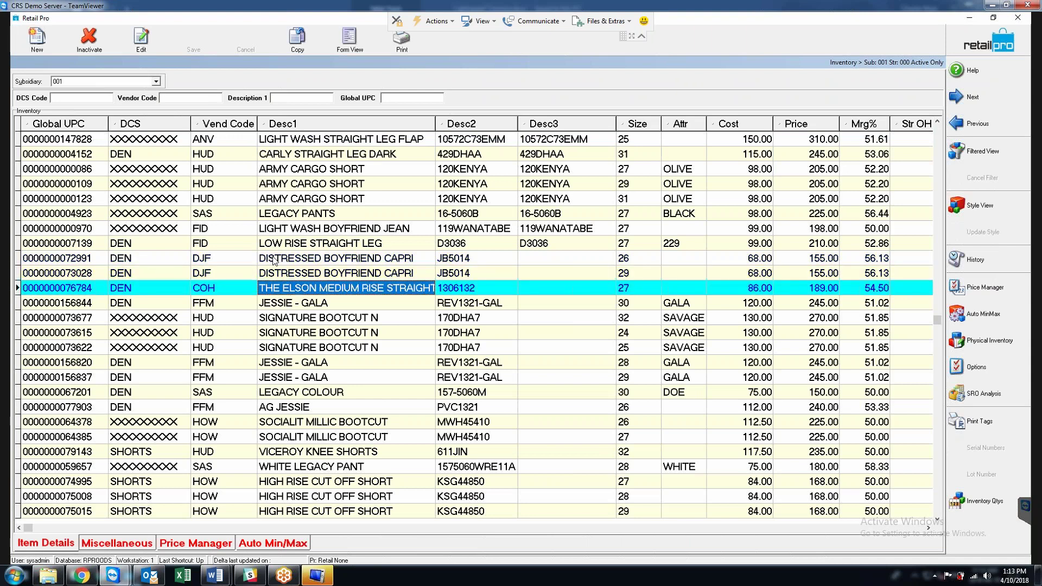
pyautogui.click(274, 261)
pyautogui.click(347, 44)
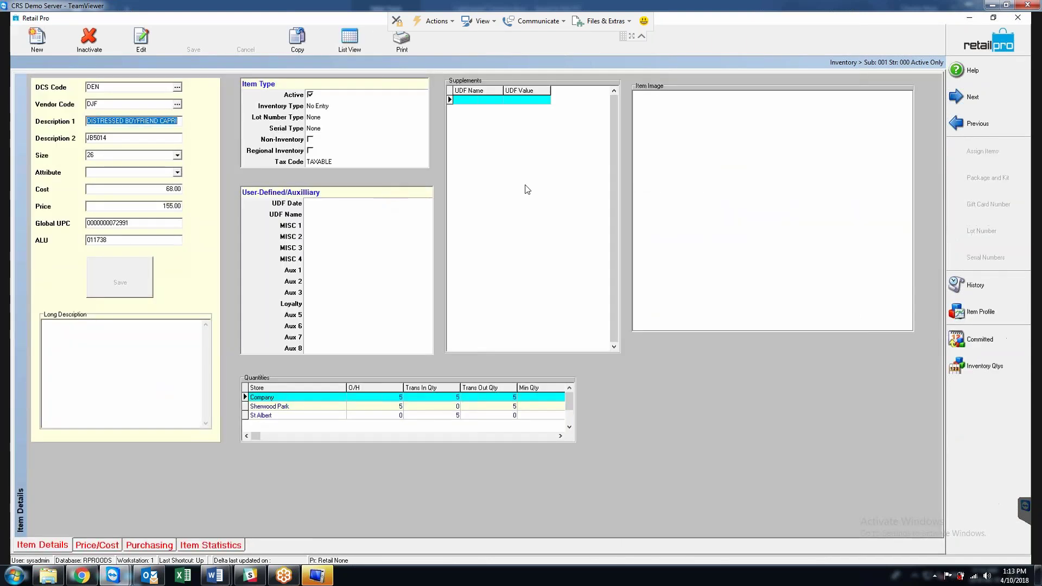
# - Compare the item's on-hand, transfer-in and transfer-out quantities for Sherwood Park and St Albert, and leave the inventory record
pyautogui.click(379, 403)
pyautogui.click(379, 410)
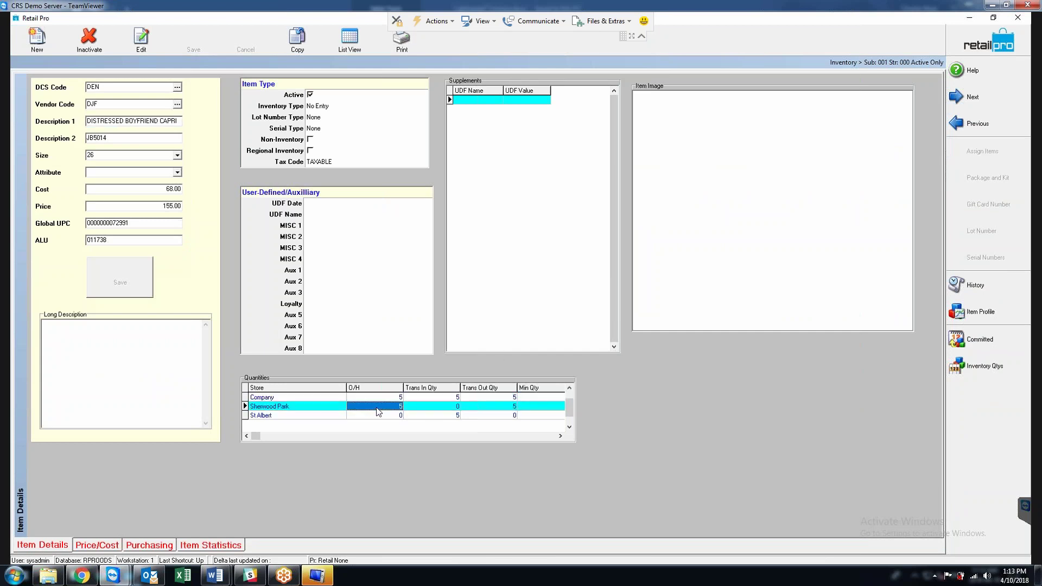
pyautogui.click(380, 415)
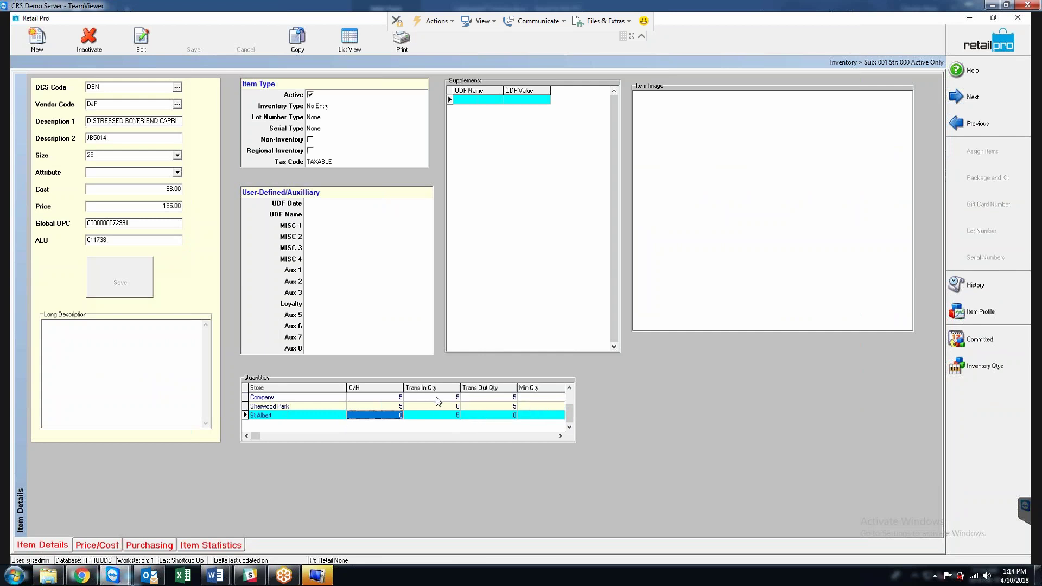
pyautogui.click(490, 406)
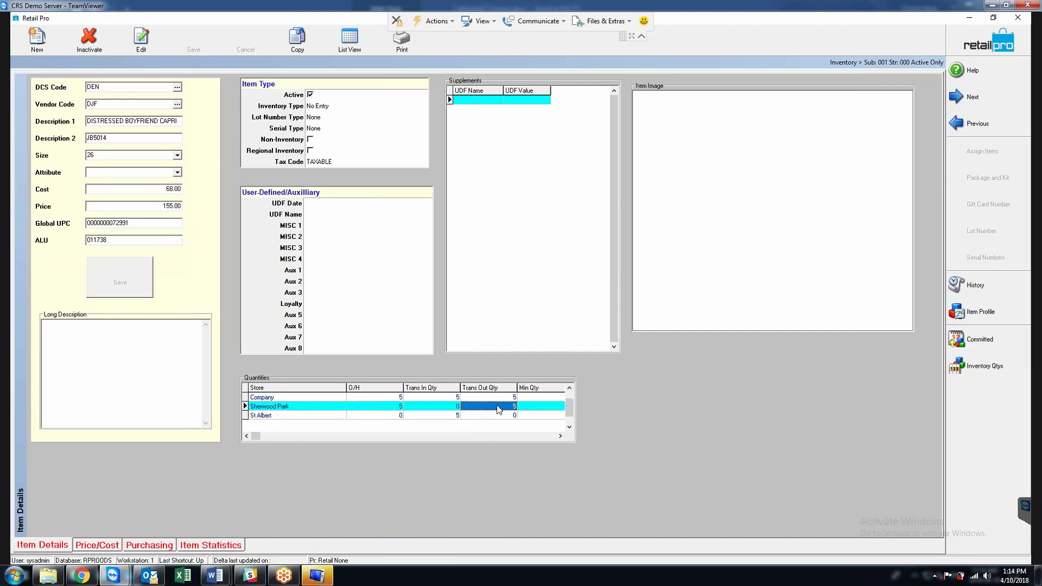
pyautogui.click(439, 416)
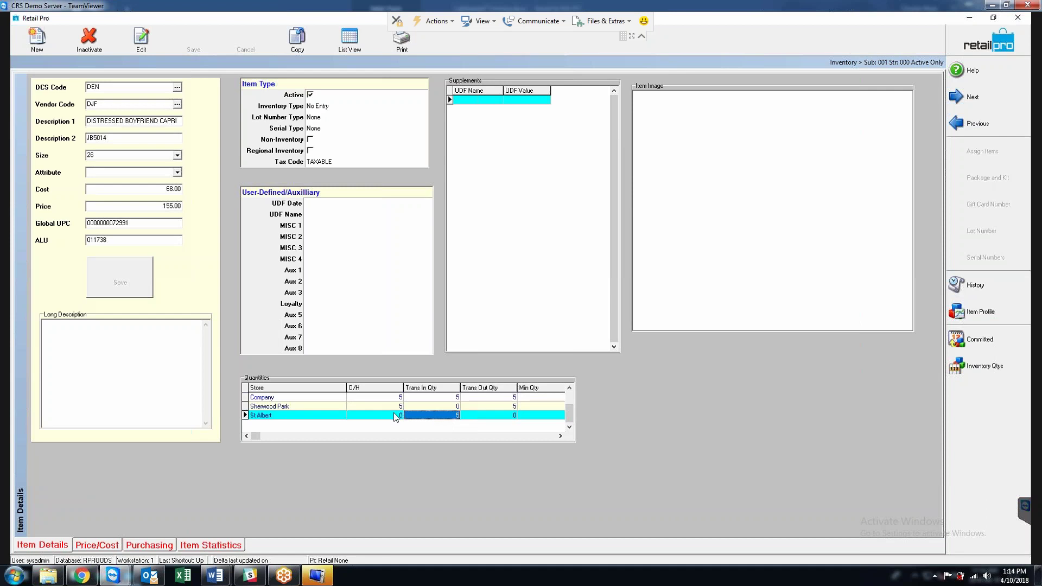
pyautogui.click(393, 413)
pyautogui.click(454, 416)
pyautogui.click(484, 408)
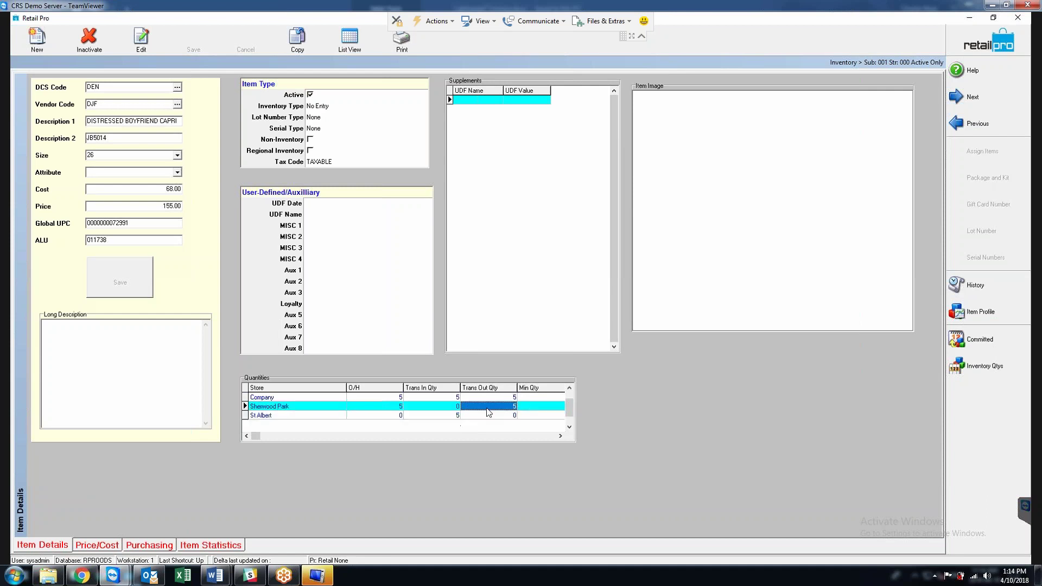
pyautogui.click(450, 416)
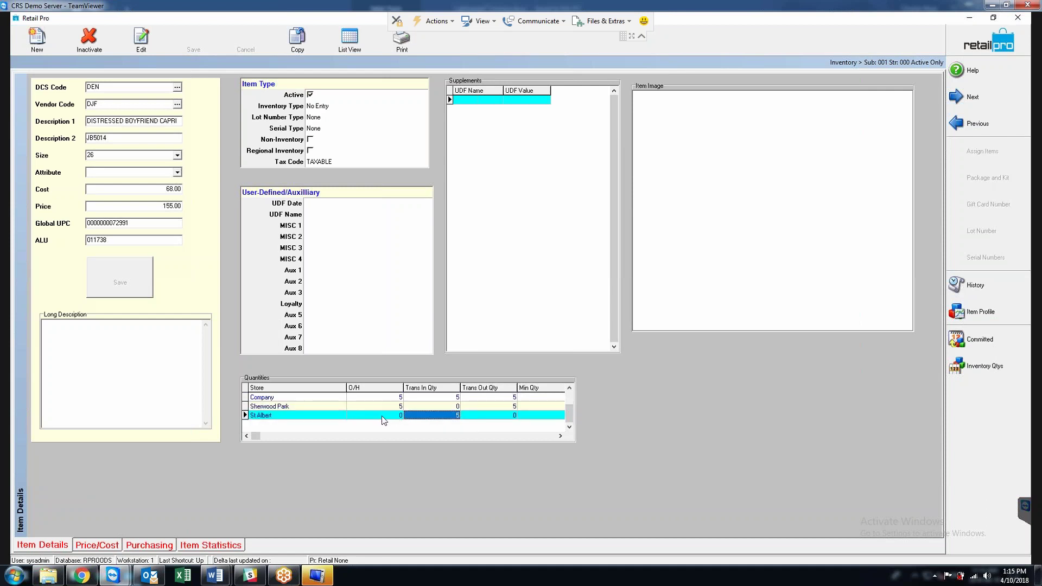
pyautogui.click(347, 47)
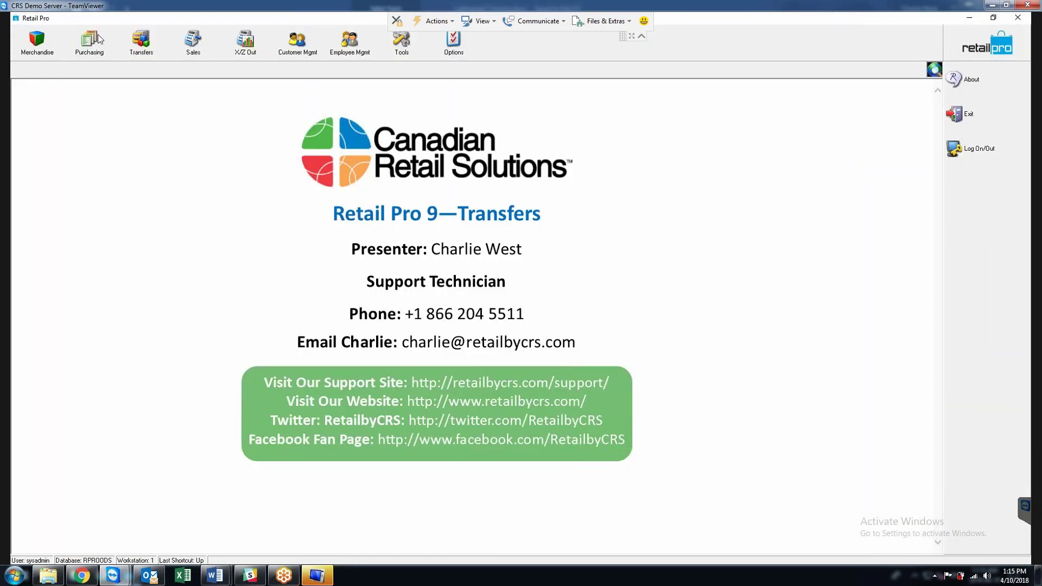
# - Review the items on the newest ASN voucher from store 000 and generate a receiving voucher from it
pyautogui.click(148, 43)
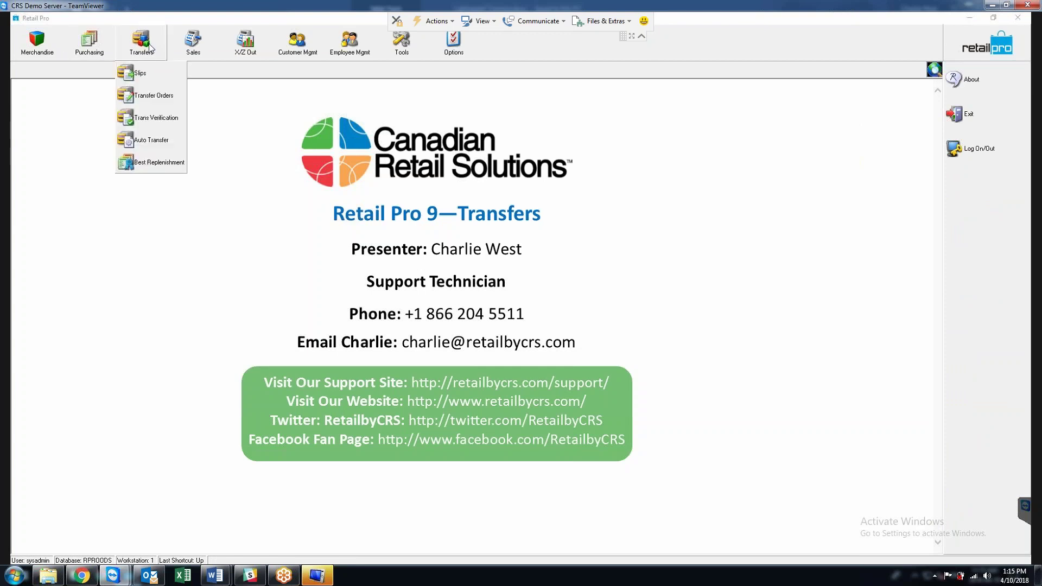
pyautogui.moveTo(91, 47)
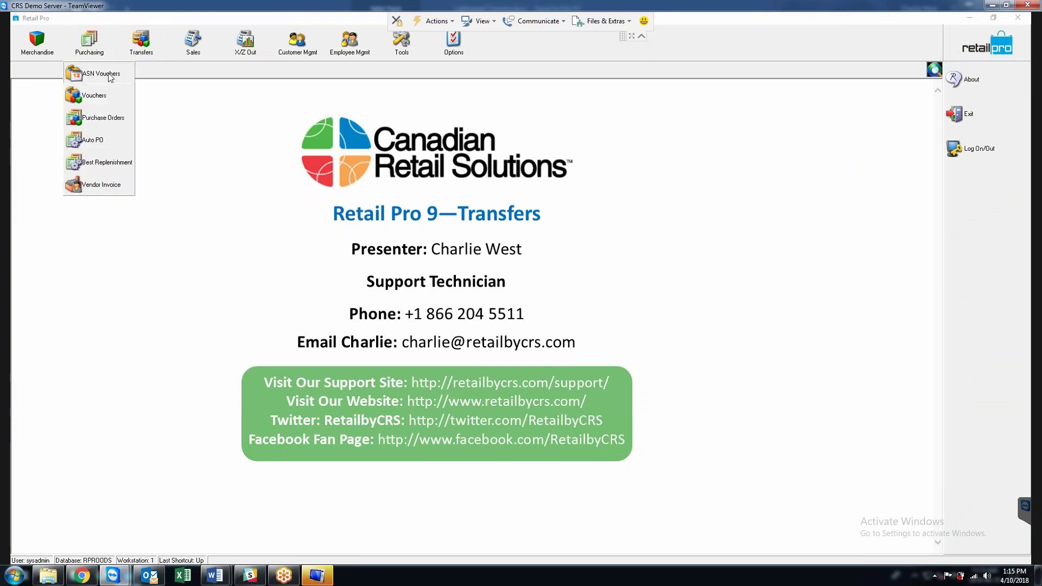
pyautogui.click(89, 76)
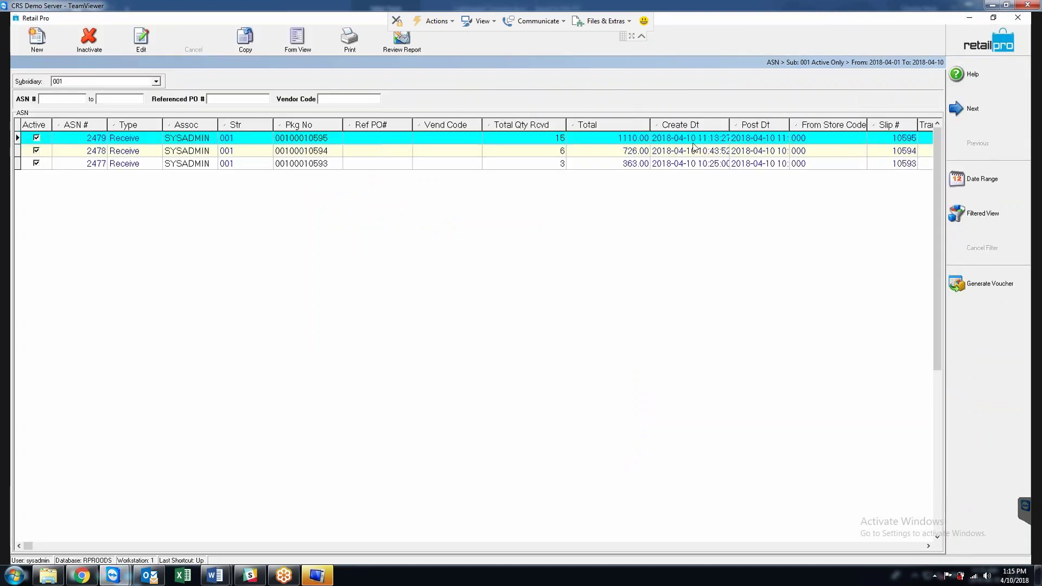
pyautogui.click(664, 138)
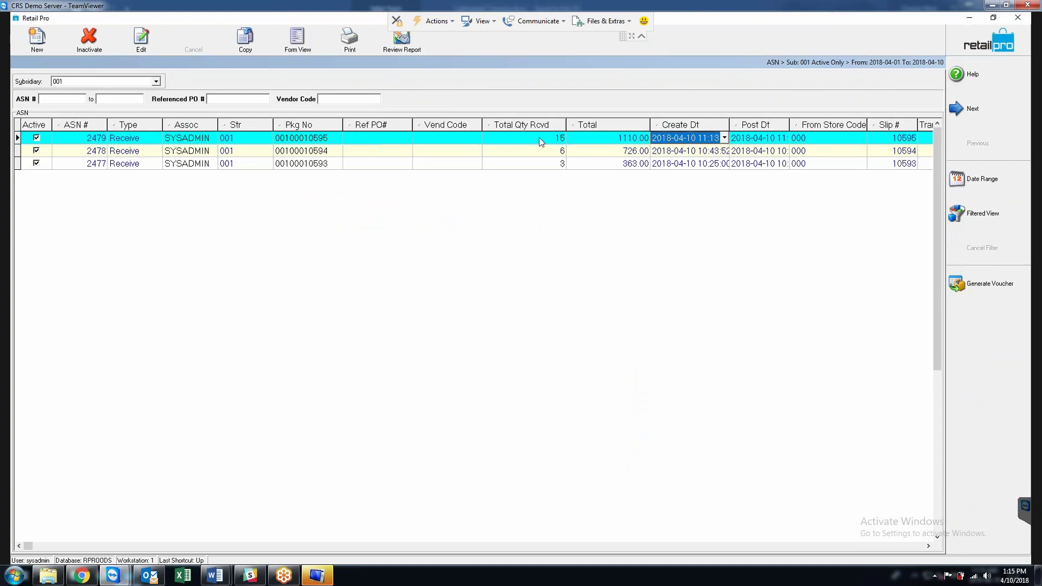
pyautogui.click(293, 37)
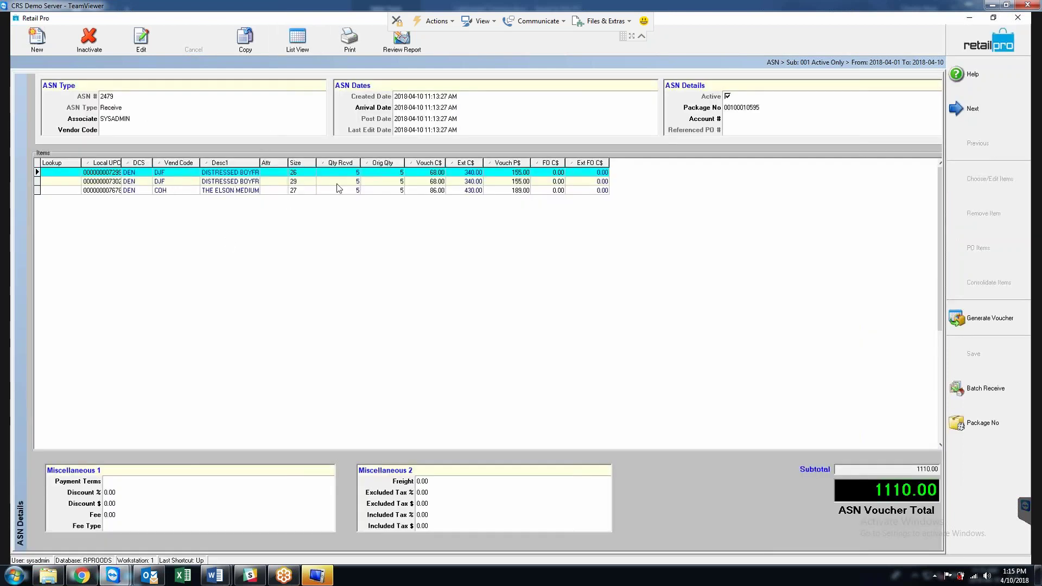
pyautogui.click(296, 38)
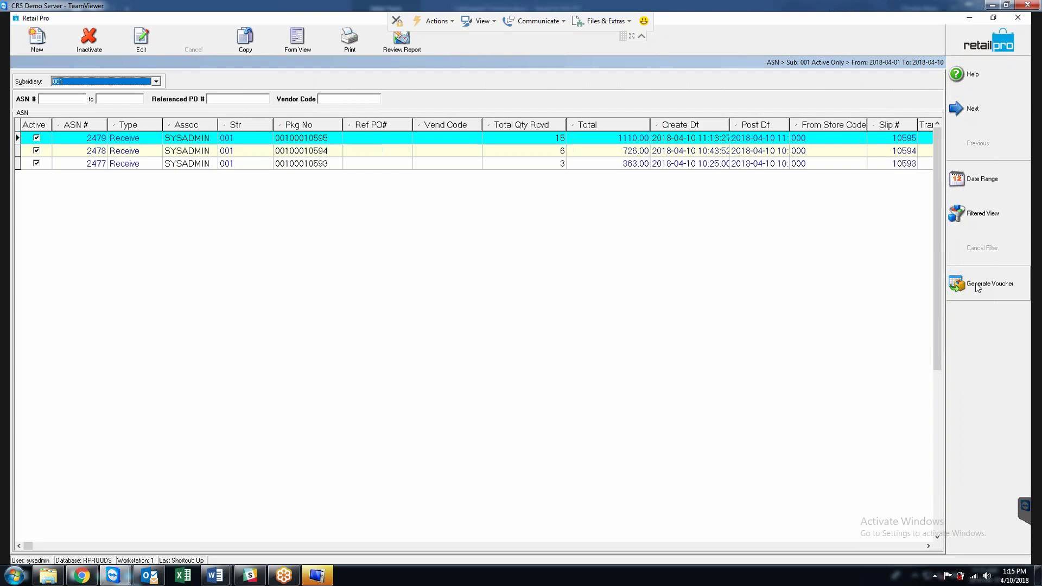
pyautogui.click(977, 285)
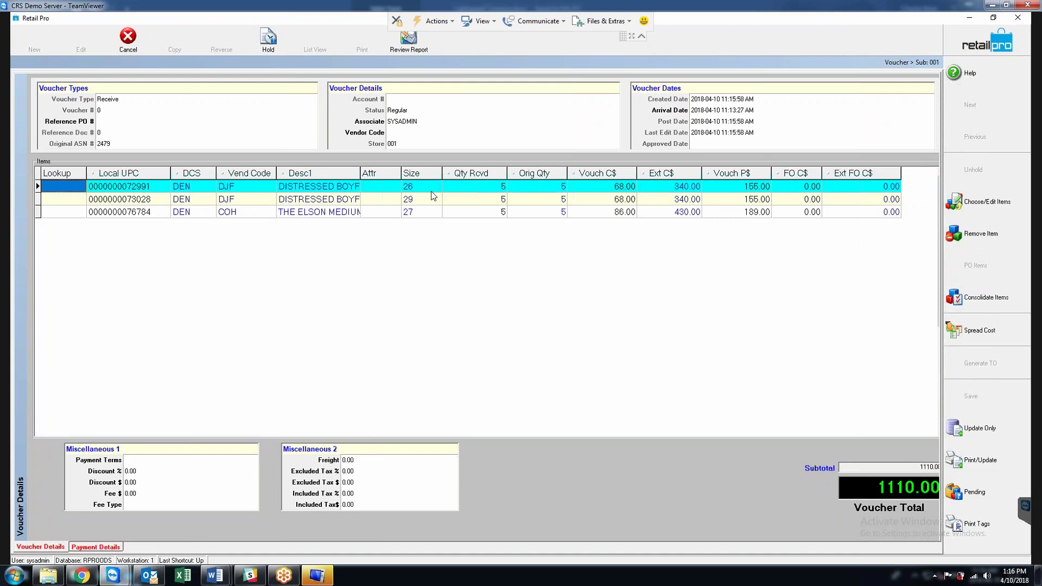
# - Try a received quantity of 4 for the size 26 Distressed Boyfriend Capri, and restore it to 5
pyautogui.click(490, 185)
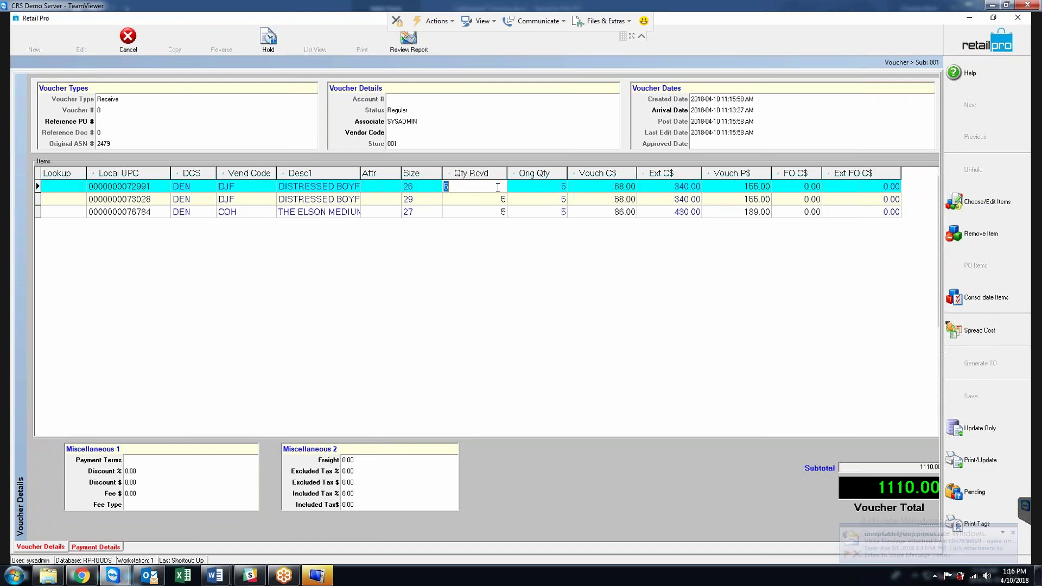
pyautogui.write('4')
pyautogui.press('Down')
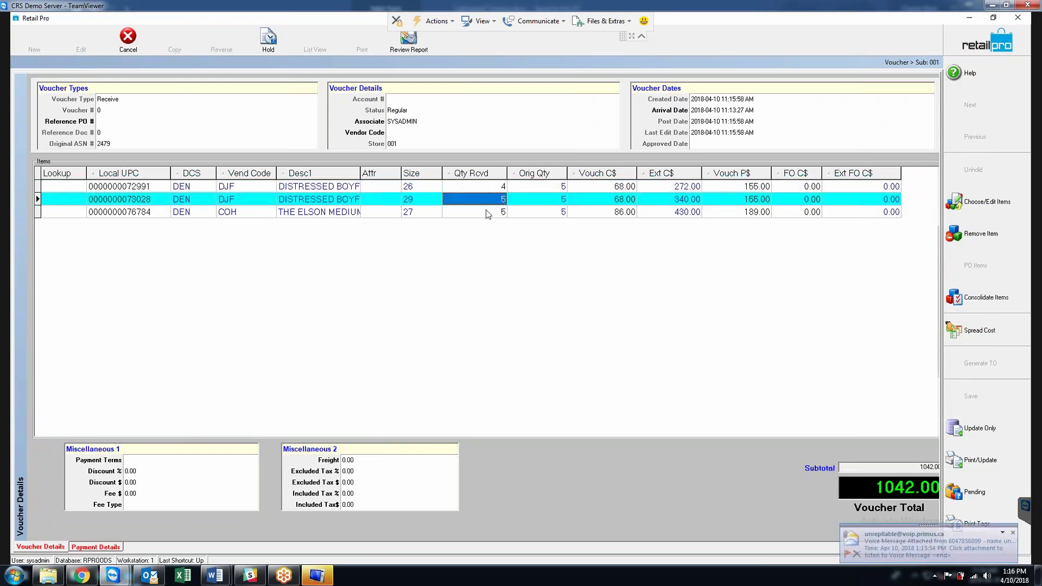
pyautogui.press('Up')
pyautogui.write('5')
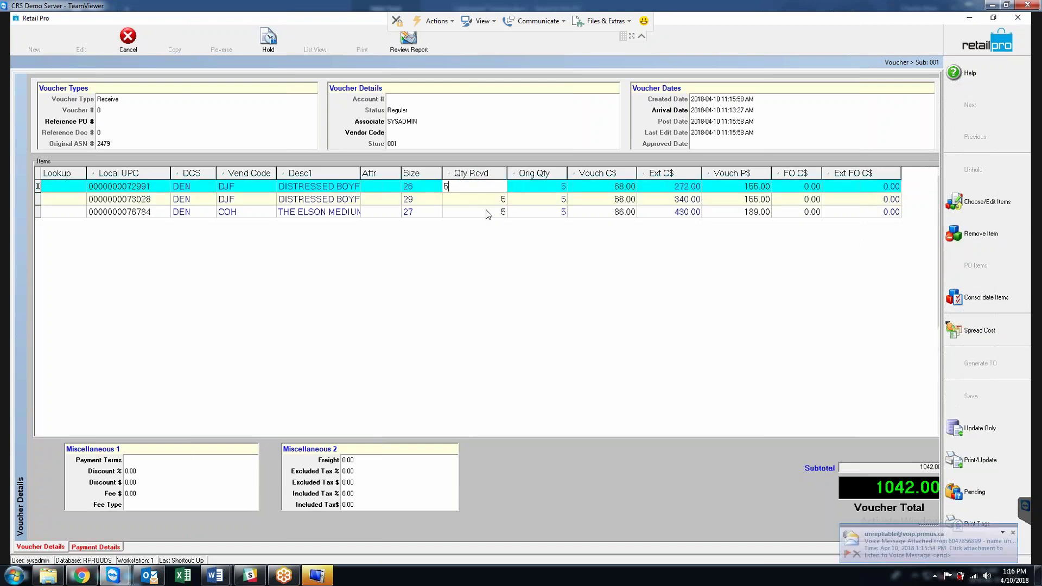
pyautogui.press('Down')
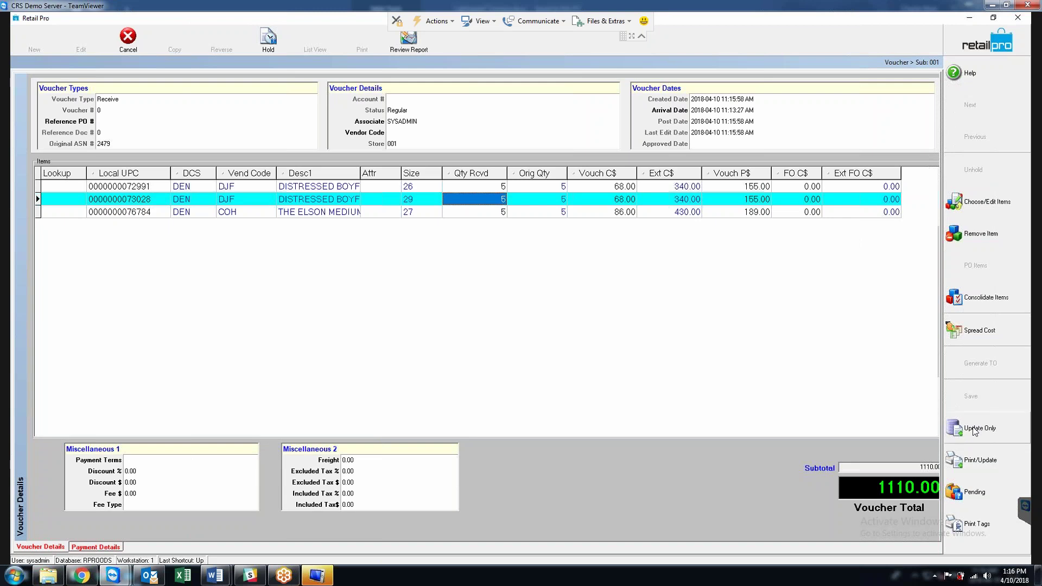
# - Check the total of the generated voucher
pyautogui.click(868, 488)
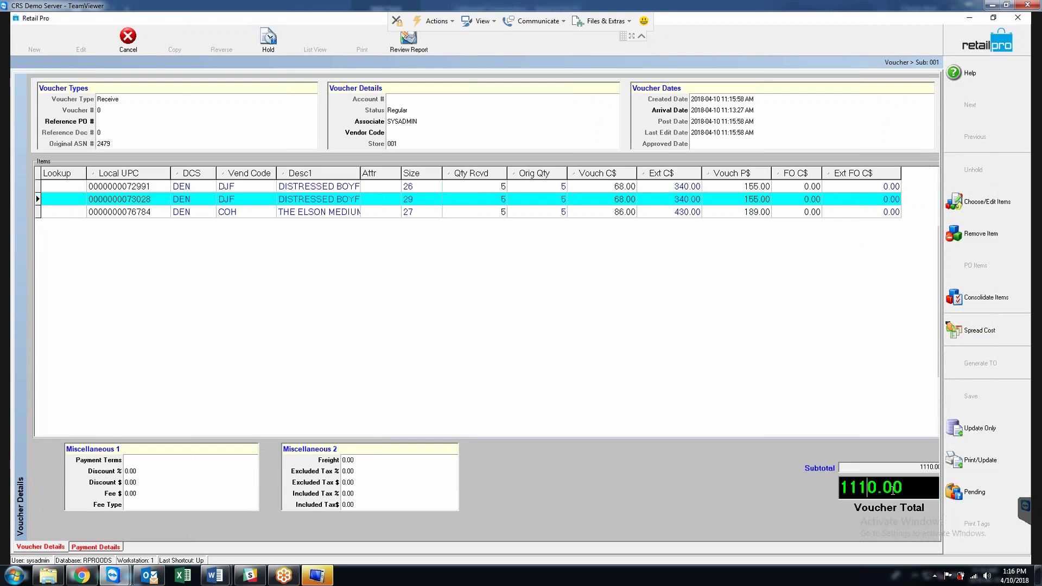
pyautogui.doubleClick(892, 491)
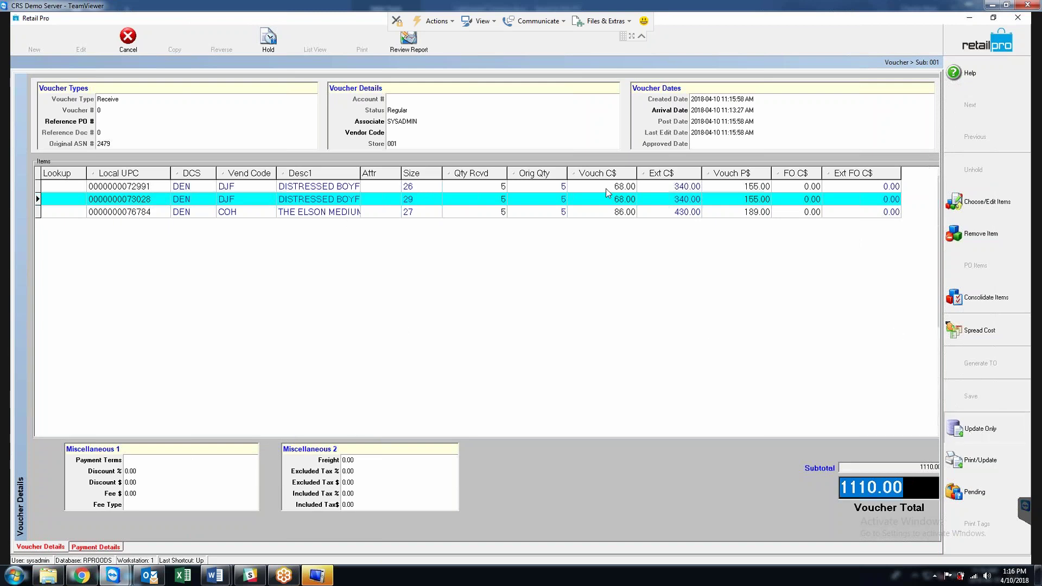
# - Confirm updating the receiving voucher, and check the source store and slip numbers of the remaining ASN vouchers
pyautogui.click(502, 324)
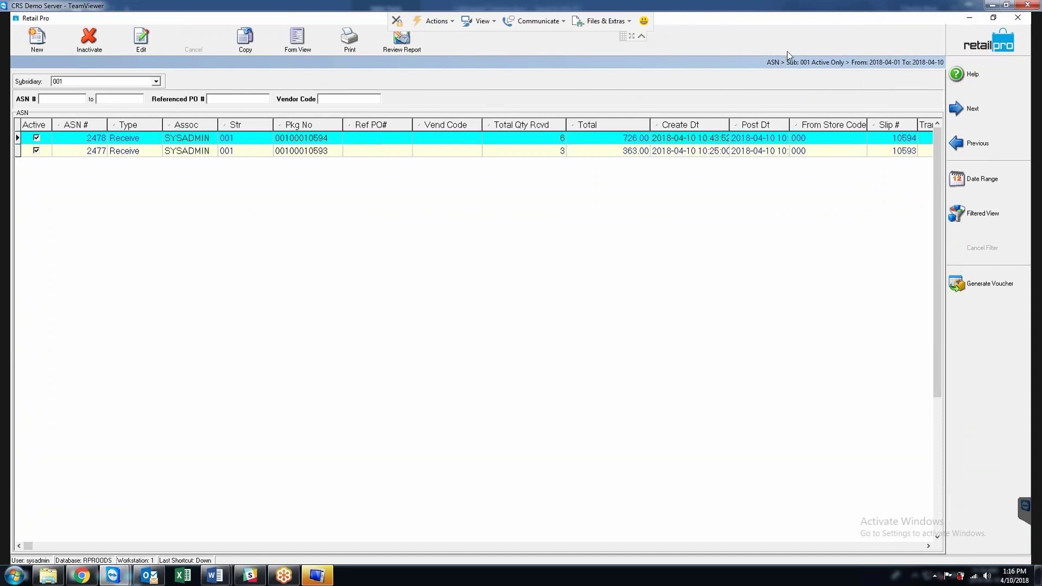
pyautogui.click(820, 137)
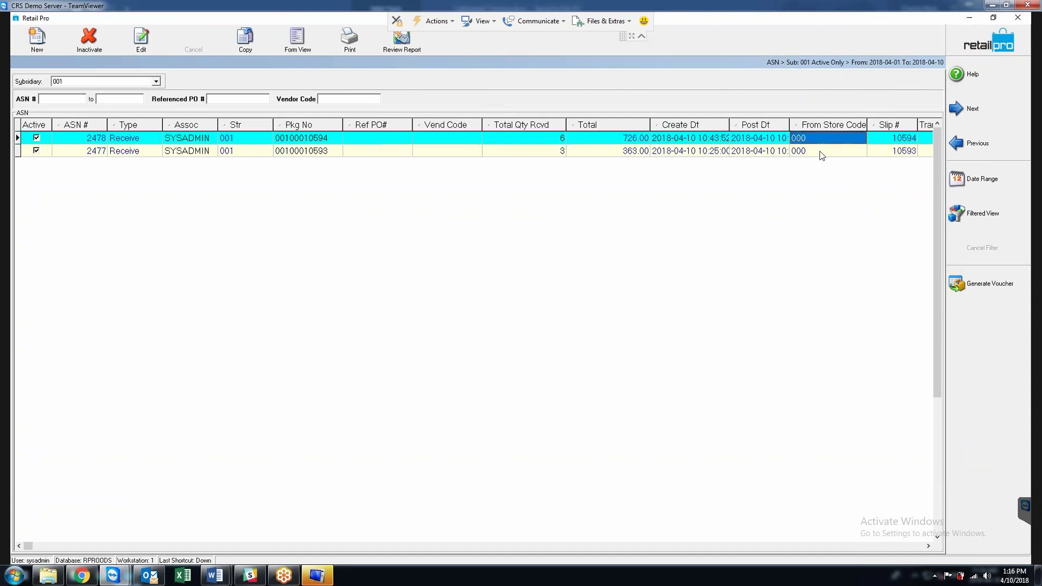
pyautogui.click(886, 137)
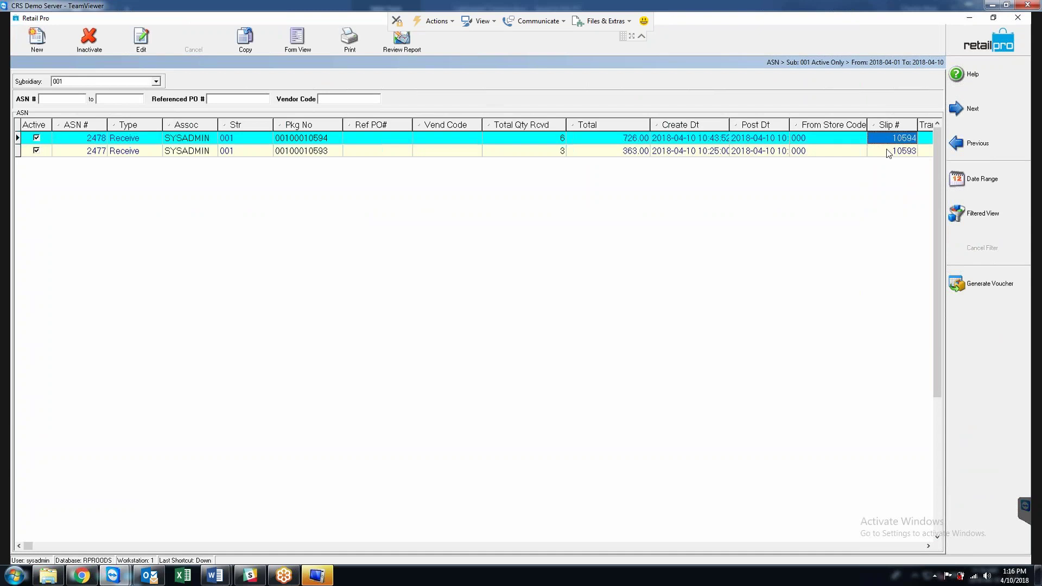
pyautogui.click(888, 152)
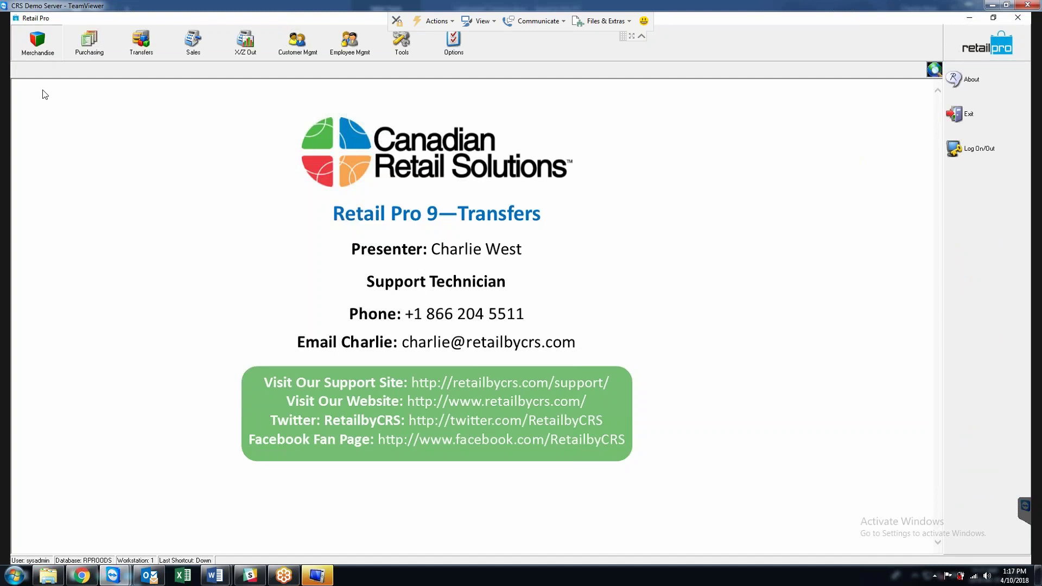
# - Open the size 26 Distressed Boyfriend Capri in inventory, compare Sherwood Park and St Albert on-hand and transfer quantities, and leave the record
pyautogui.click(40, 120)
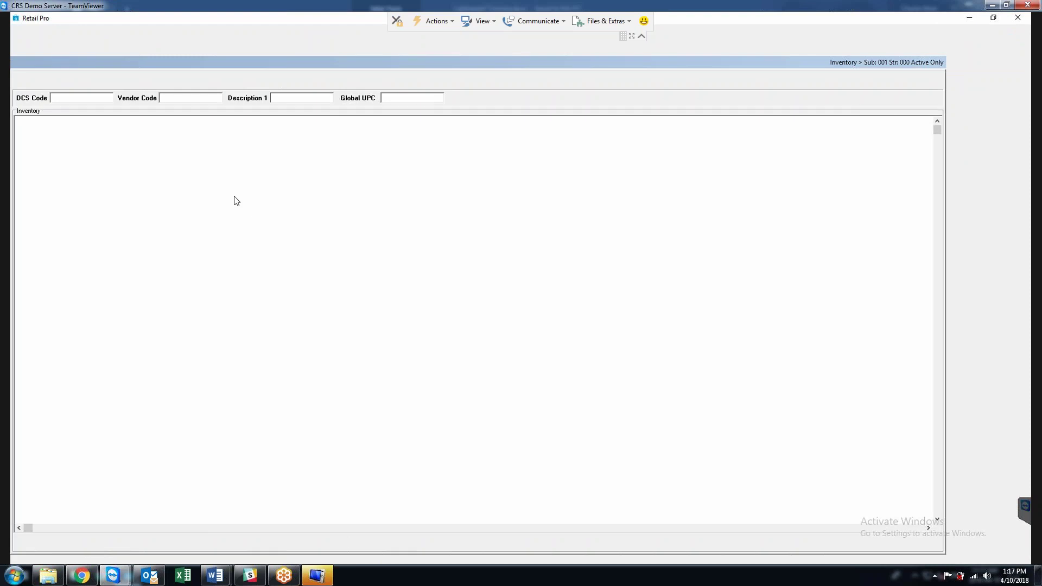
pyautogui.doubleClick(288, 260)
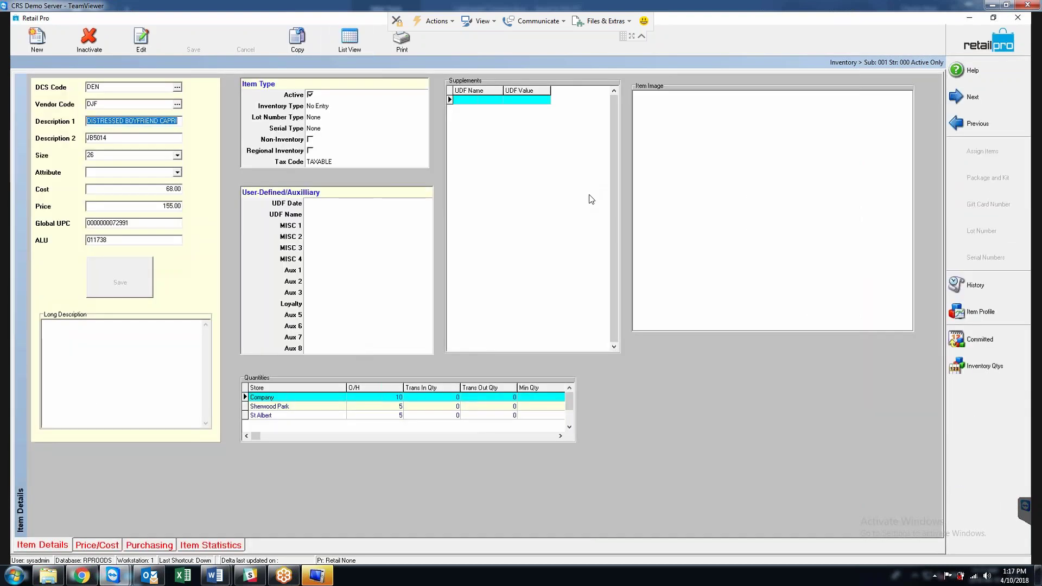
pyautogui.click(380, 406)
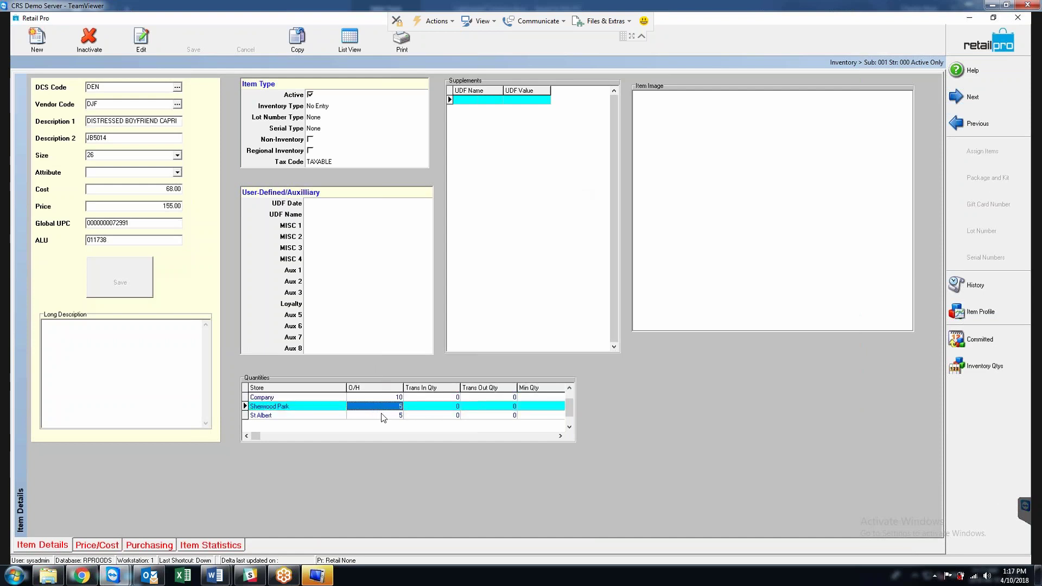
pyautogui.click(426, 415)
pyautogui.click(441, 406)
pyautogui.click(488, 407)
pyautogui.click(457, 415)
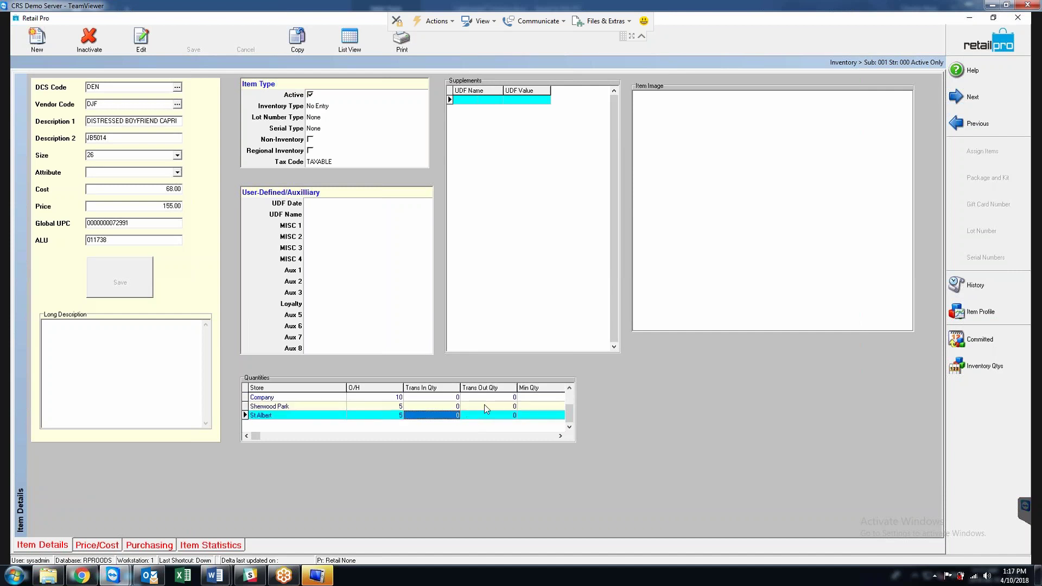
pyautogui.click(999, 43)
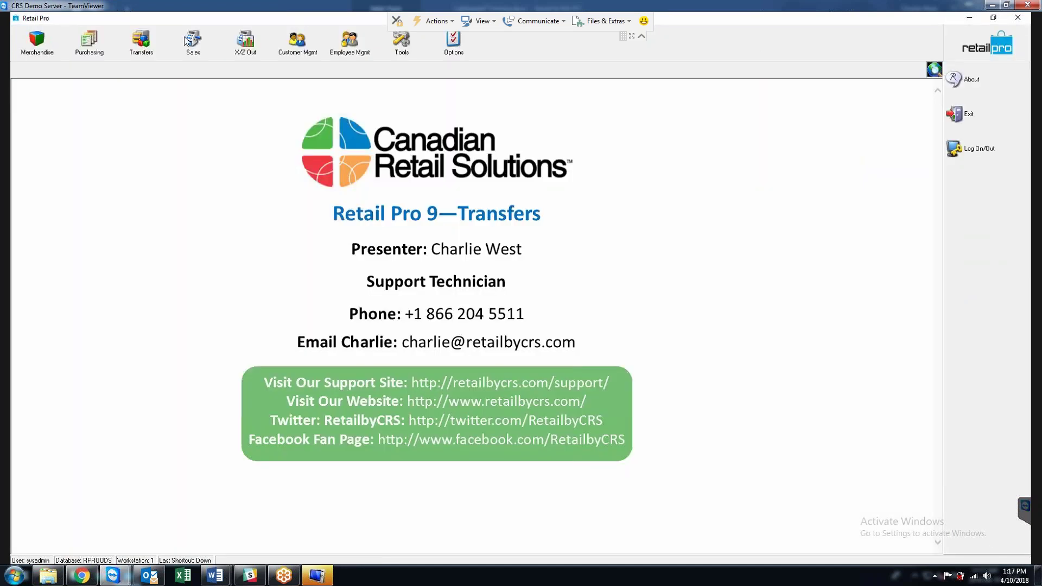
# - Compare the newest out slip with its matching receiving voucher in transfer verification, and update all matched documents
pyautogui.click(146, 42)
pyautogui.click(139, 73)
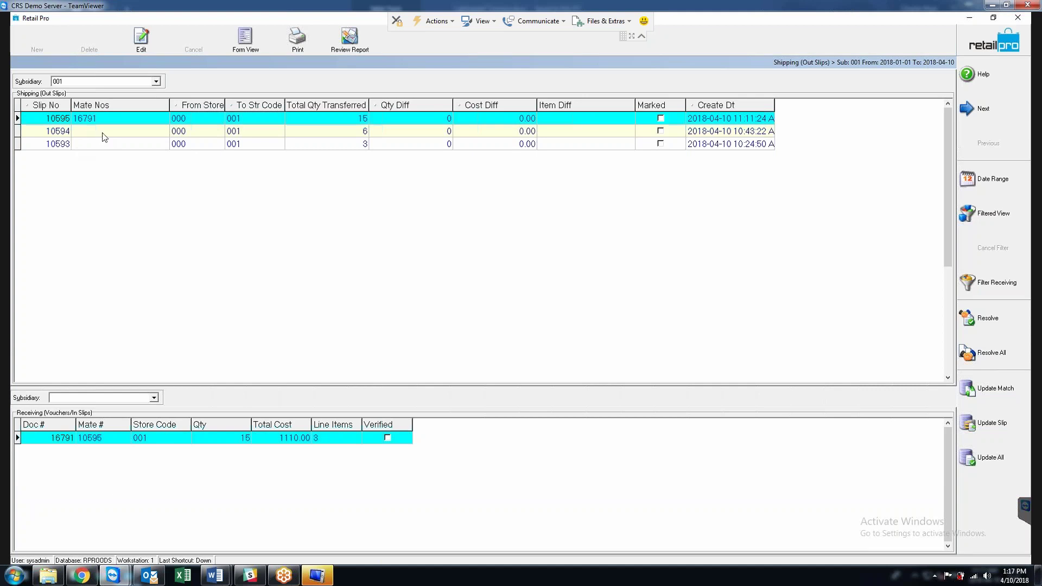
pyautogui.click(48, 120)
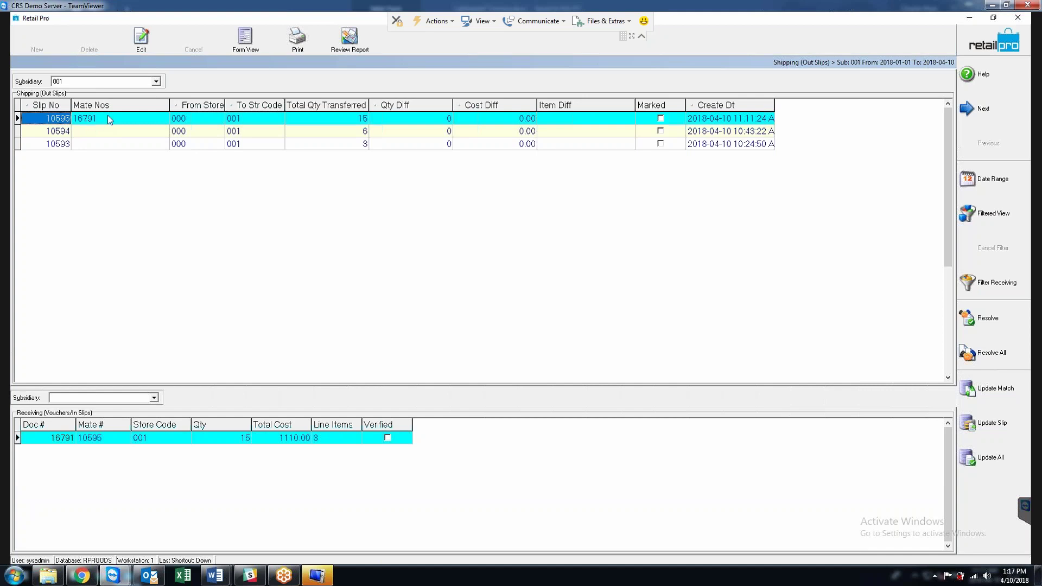
pyautogui.click(50, 436)
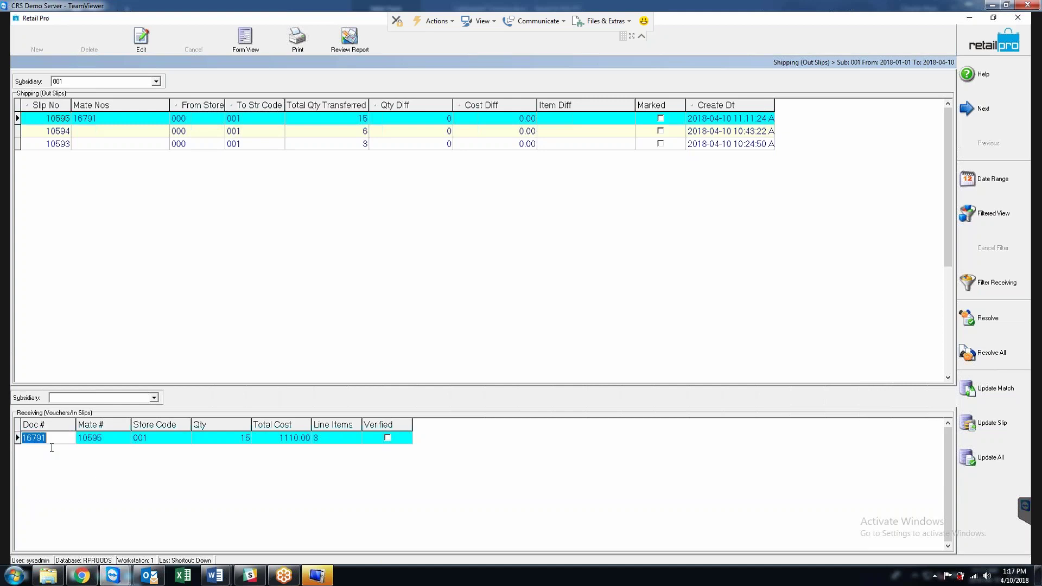
pyautogui.click(102, 438)
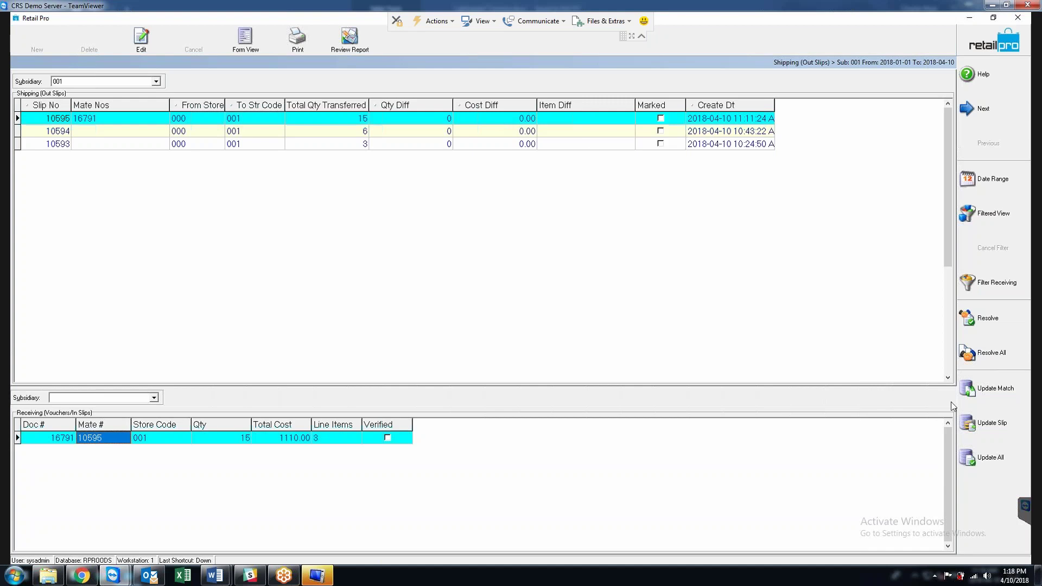
pyautogui.click(983, 465)
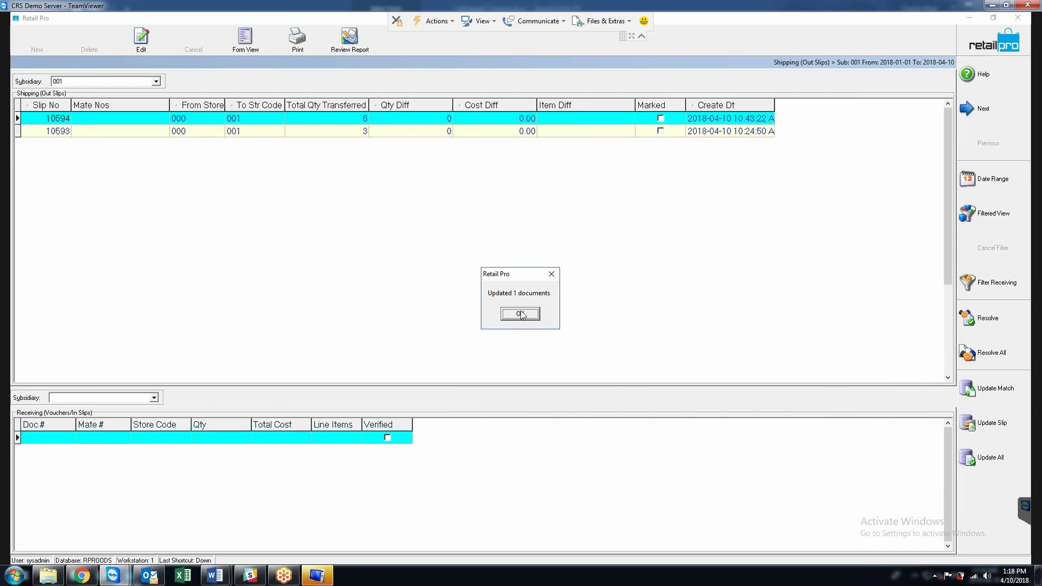
pyautogui.click(520, 313)
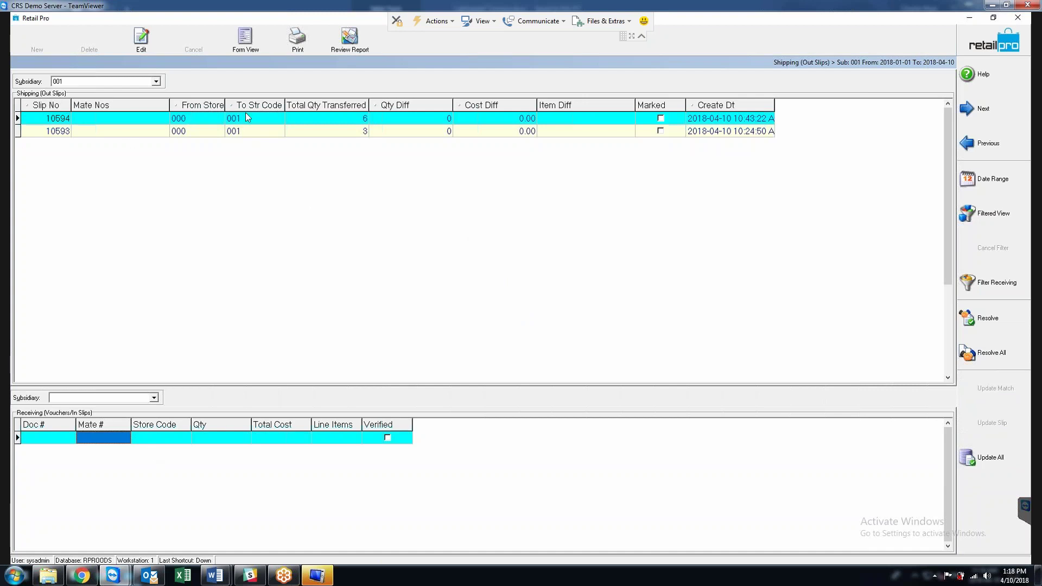
# - Check the slip numbers and creation dates of the remaining unmatched out slips, and leave transfer verification
pyautogui.click(66, 119)
pyautogui.press('Down')
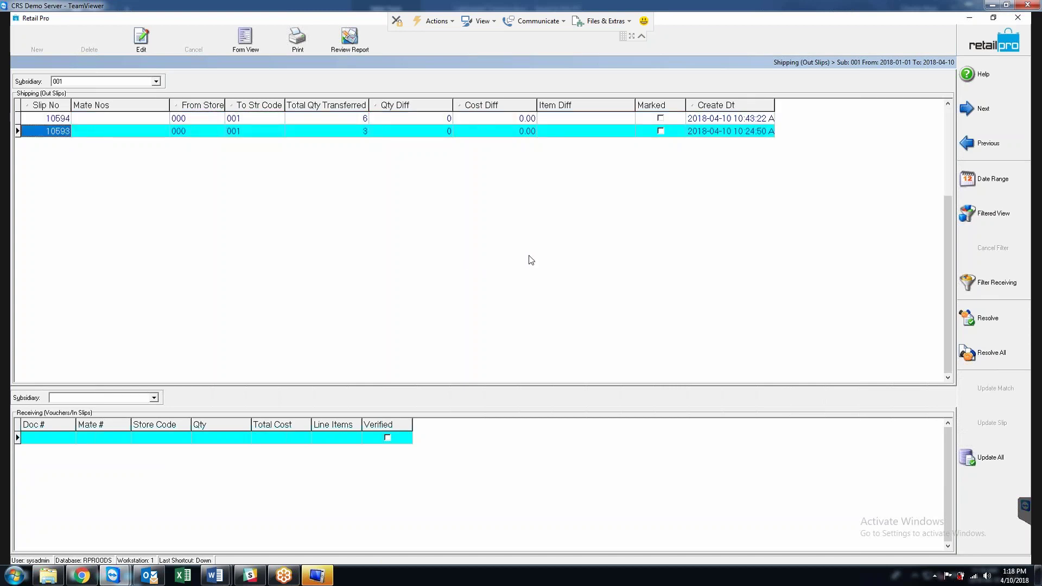
pyautogui.click(751, 119)
pyautogui.click(731, 135)
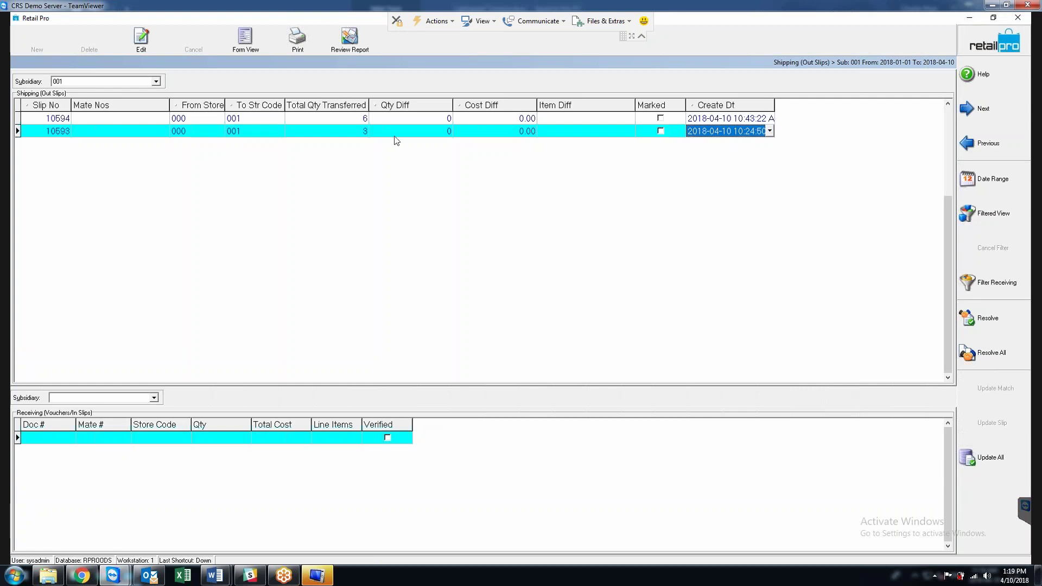
pyautogui.press('Escape')
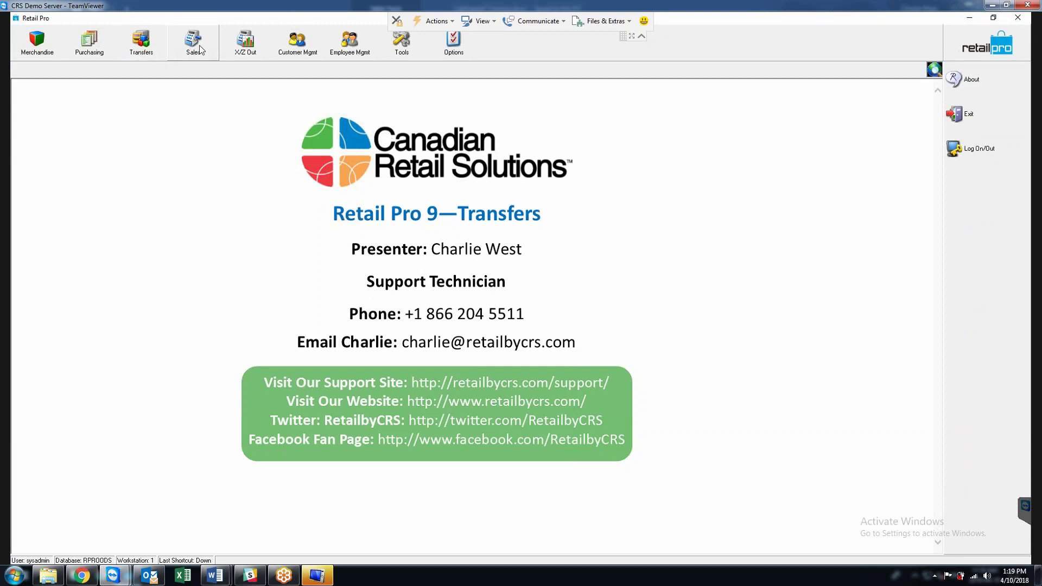
# - Create a new out slip from store 000 to store 001 and open its item selection
pyautogui.click(143, 51)
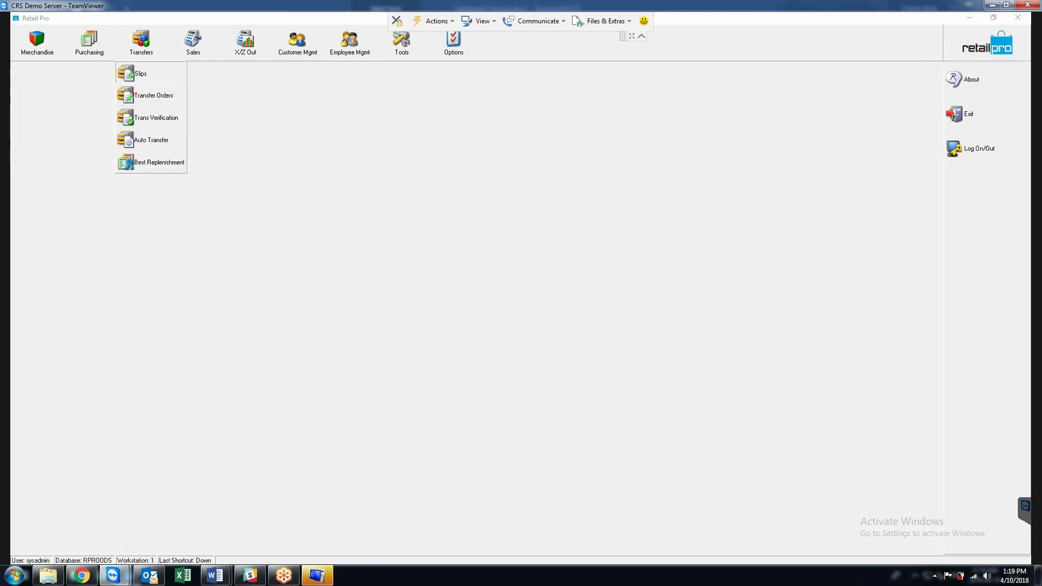
pyautogui.click(141, 74)
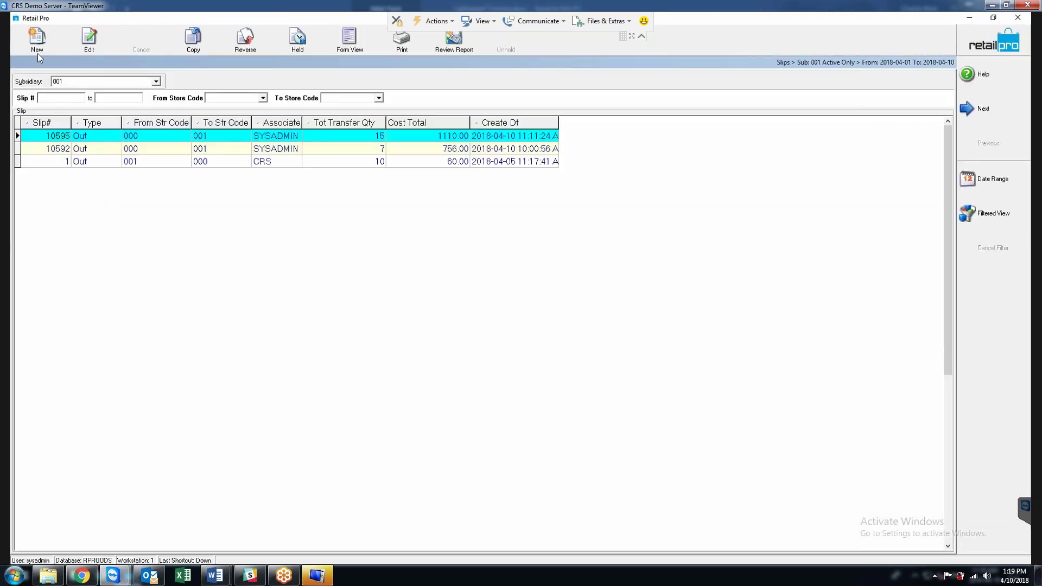
pyautogui.hotkey('ctrl', 'n')
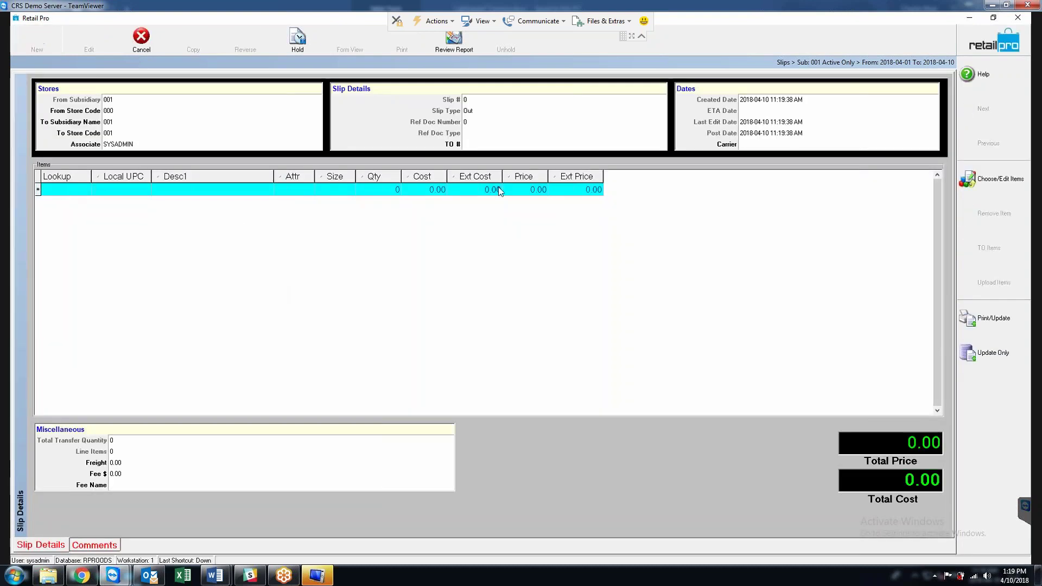
pyautogui.click(117, 113)
pyautogui.press('Tab')
pyautogui.press('Tab')
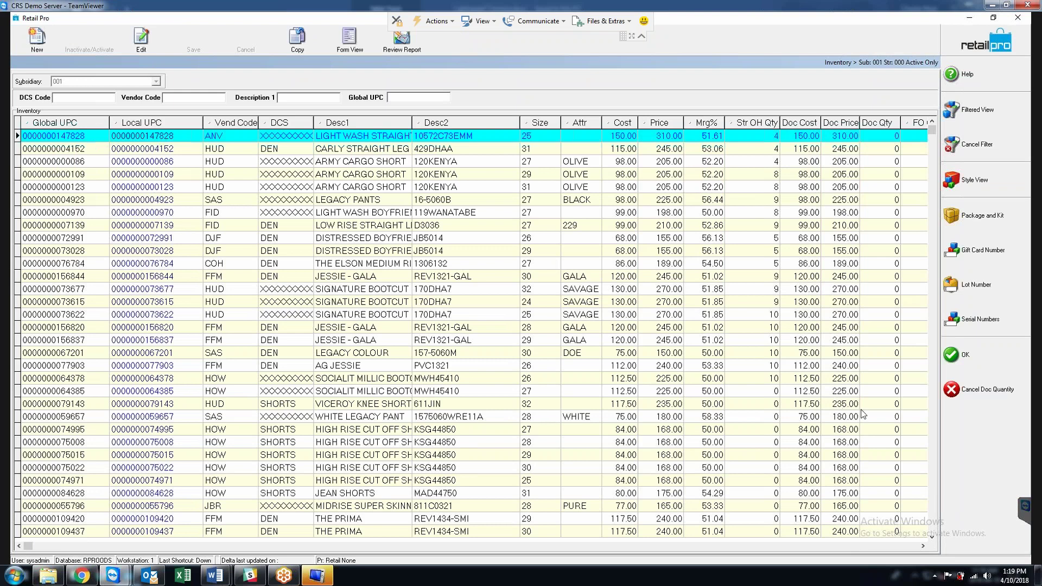
# - Add 5 units each of the size 25 Signature Bootcut and the size 28 and 29 Jessie - Gala to the slip
pyautogui.click(864, 317)
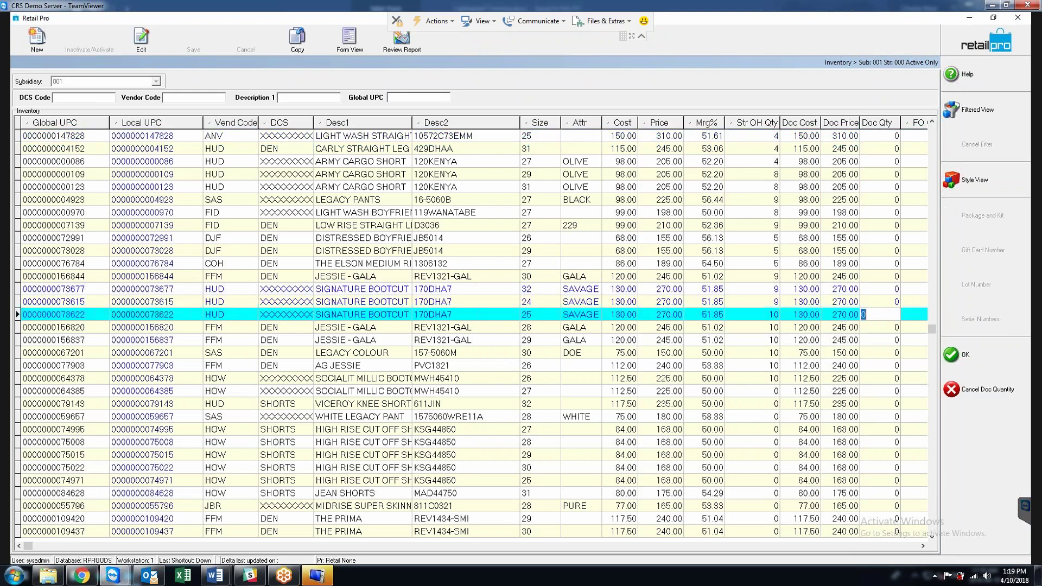
pyautogui.write('5')
pyautogui.press('Down')
pyautogui.write('5')
pyautogui.press('Down')
pyautogui.write('5')
pyautogui.press('Down')
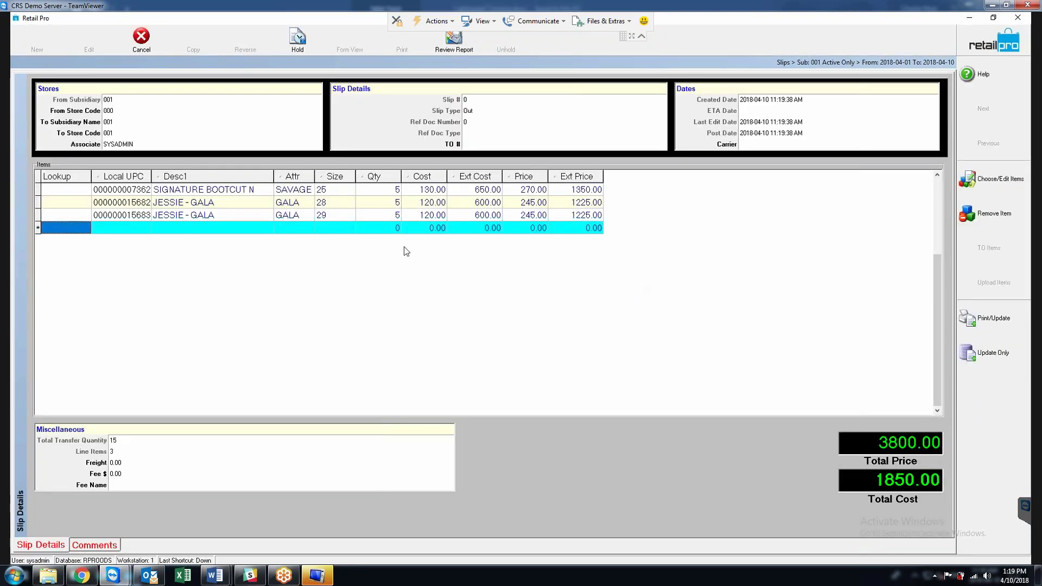
# - Check the slip's item lines and update the slip without printing it
pyautogui.click(291, 205)
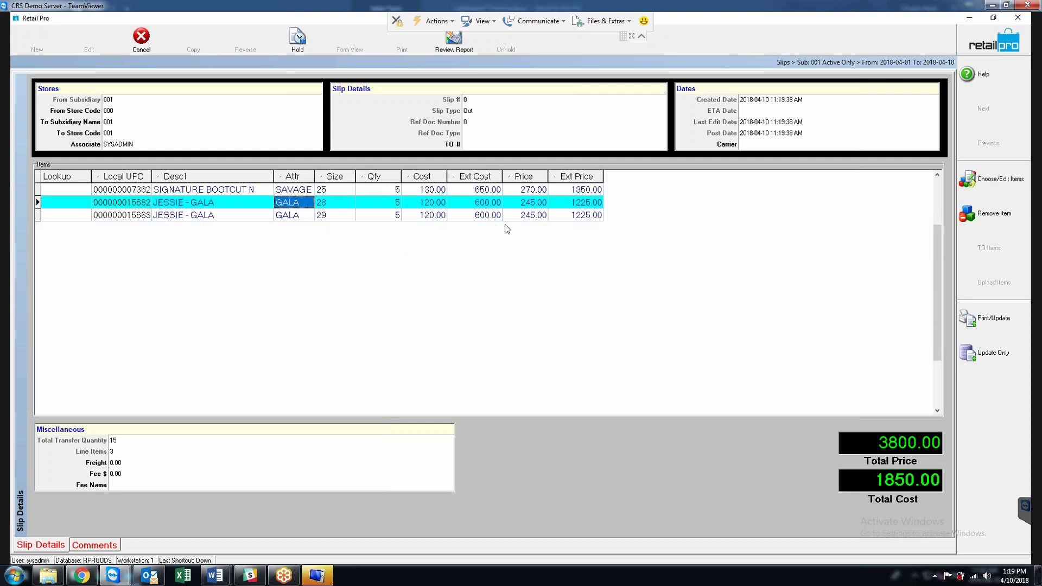
pyautogui.click(1006, 354)
pyautogui.click(493, 322)
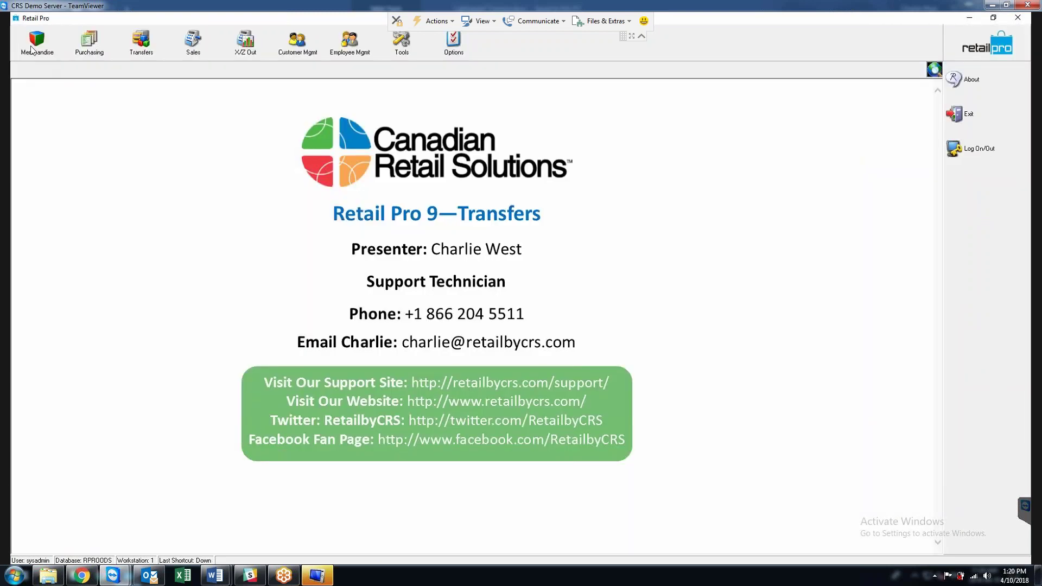
# - Open the ASN vouchers, check the newest one's received quantity and creation date, and generate a receiving voucher from it
pyautogui.click(100, 42)
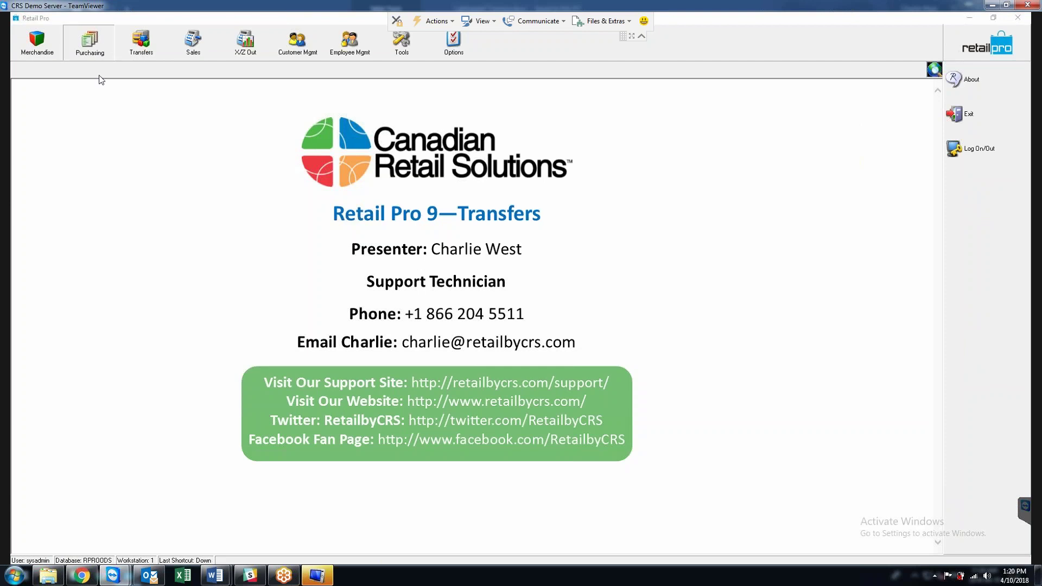
pyautogui.click(101, 80)
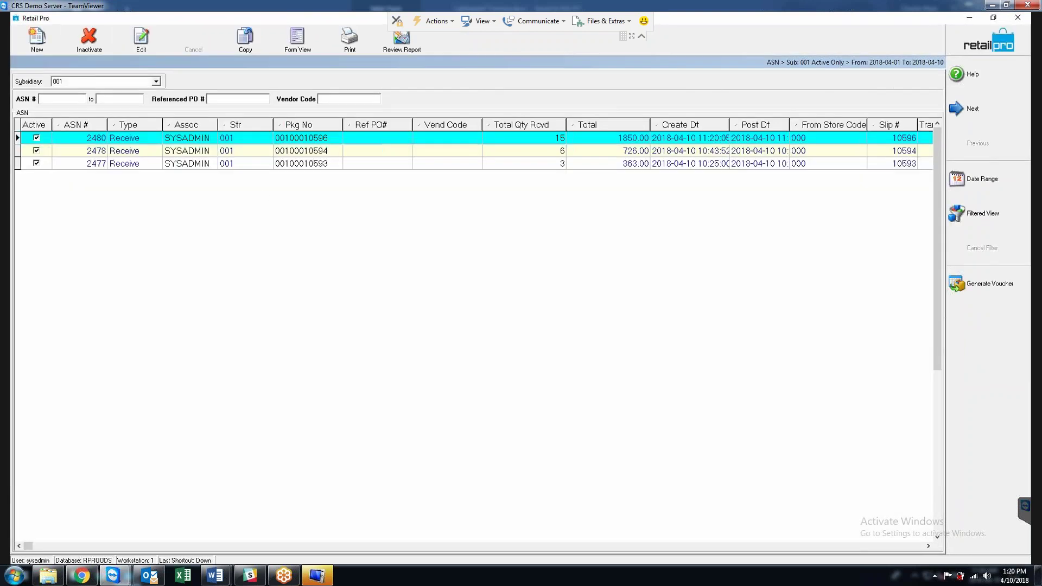
pyautogui.click(539, 138)
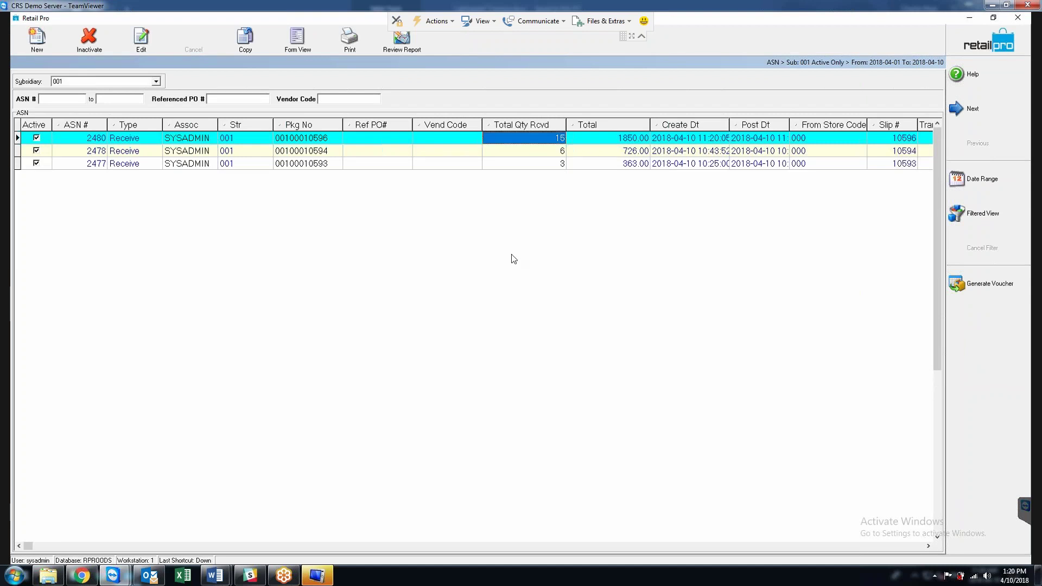
pyautogui.click(713, 138)
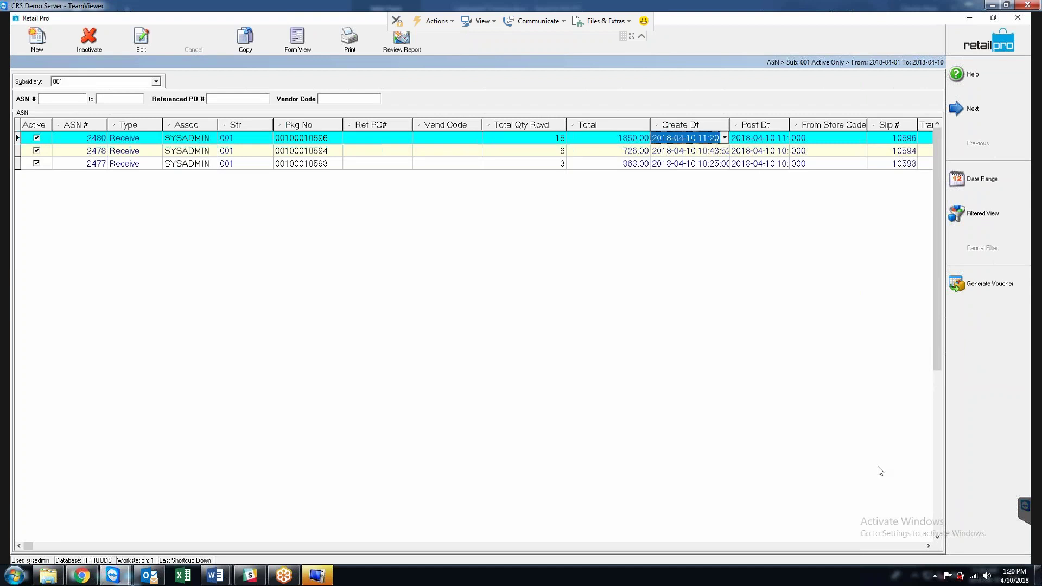
pyautogui.moveTo(729, 125); pyautogui.dragTo(738, 125)
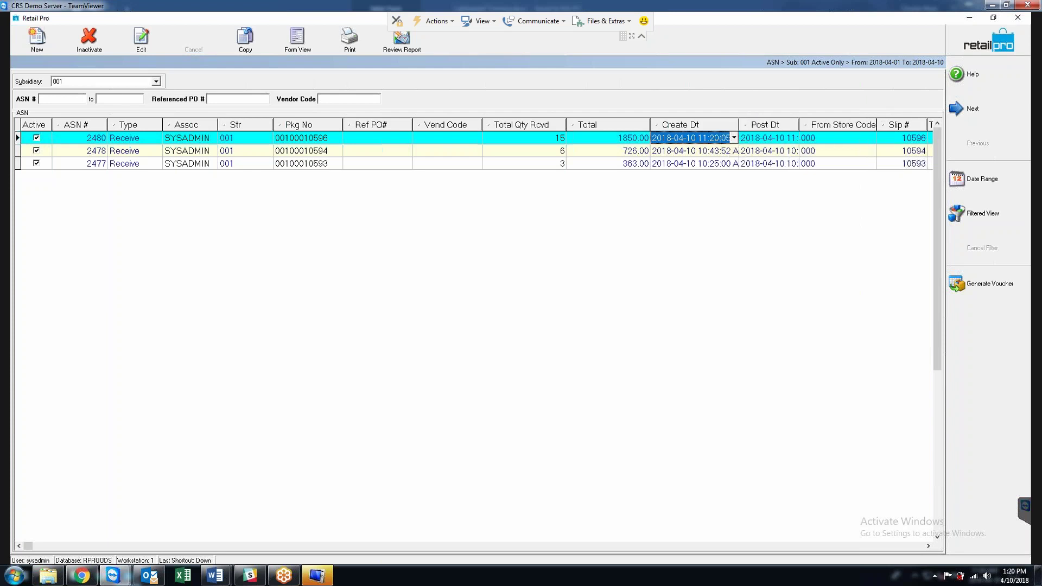
pyautogui.click(989, 283)
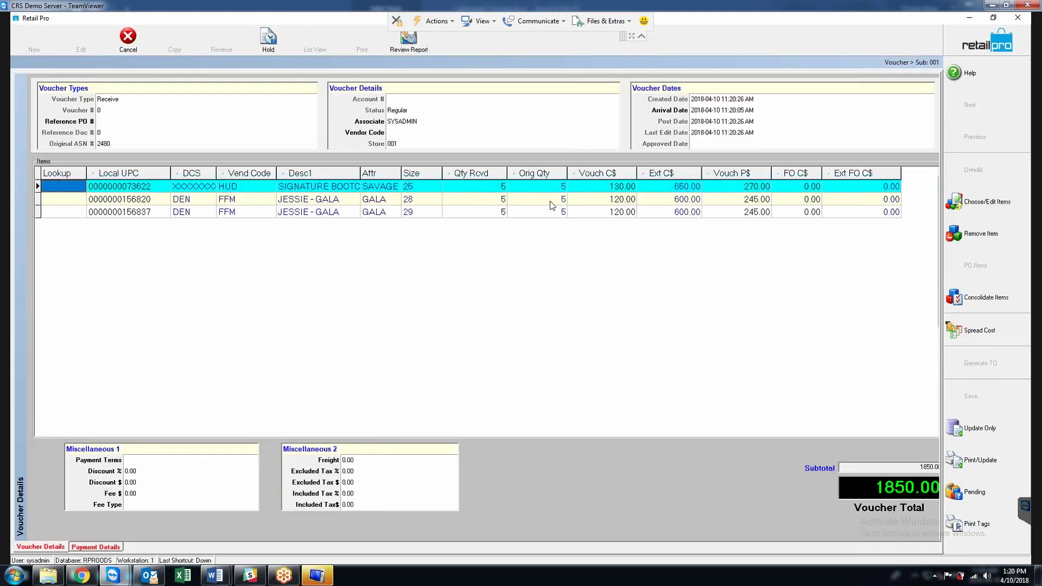
# - Set the received quantity to 4 for the Signature Bootcut and both Jessie - Gala items on the voucher
pyautogui.click(478, 183)
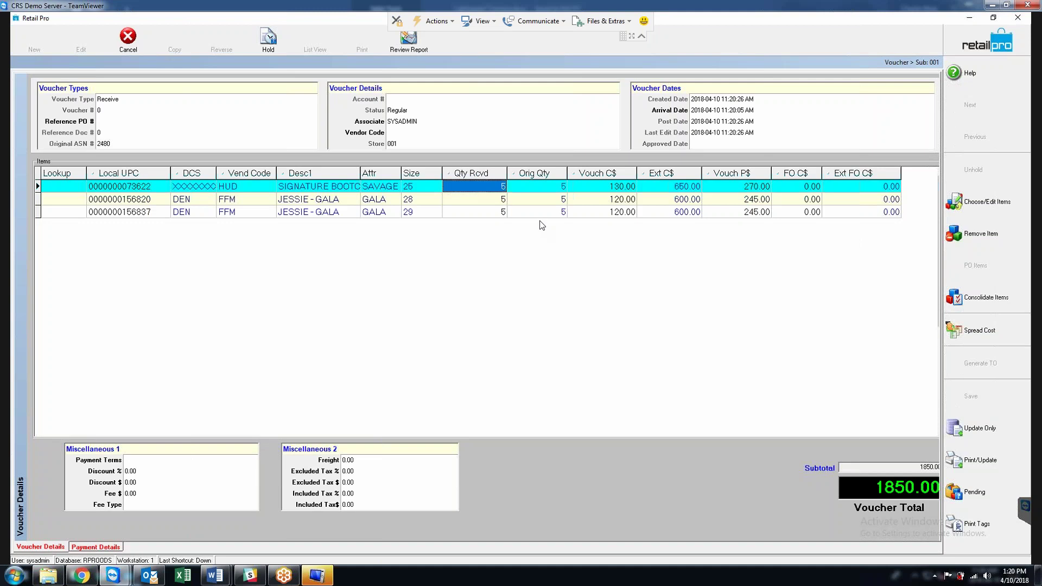
pyautogui.write('4')
pyautogui.press('Down')
pyautogui.write('4')
pyautogui.press('Down')
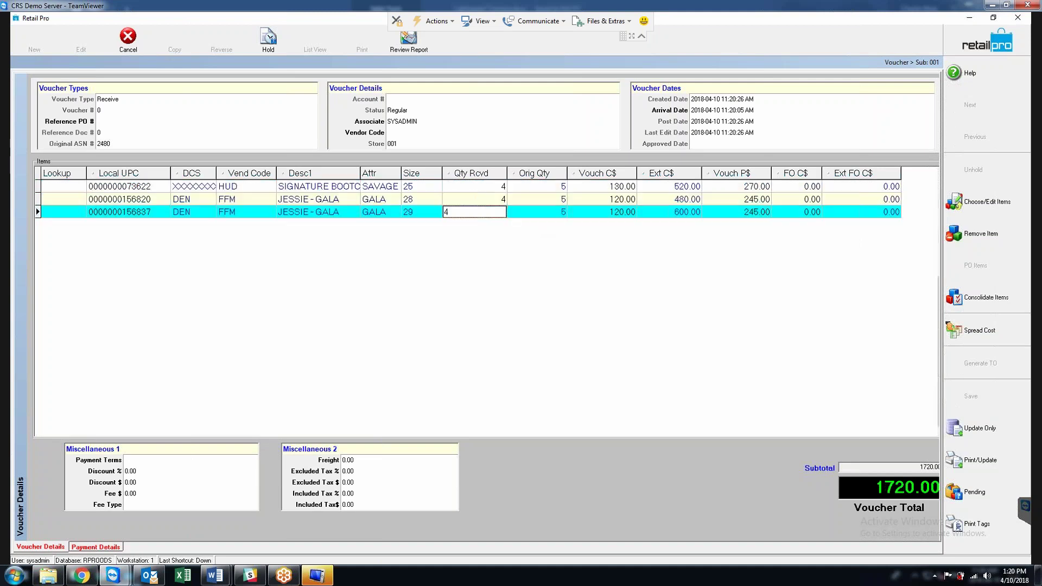
pyautogui.write('4')
pyautogui.press('Down')
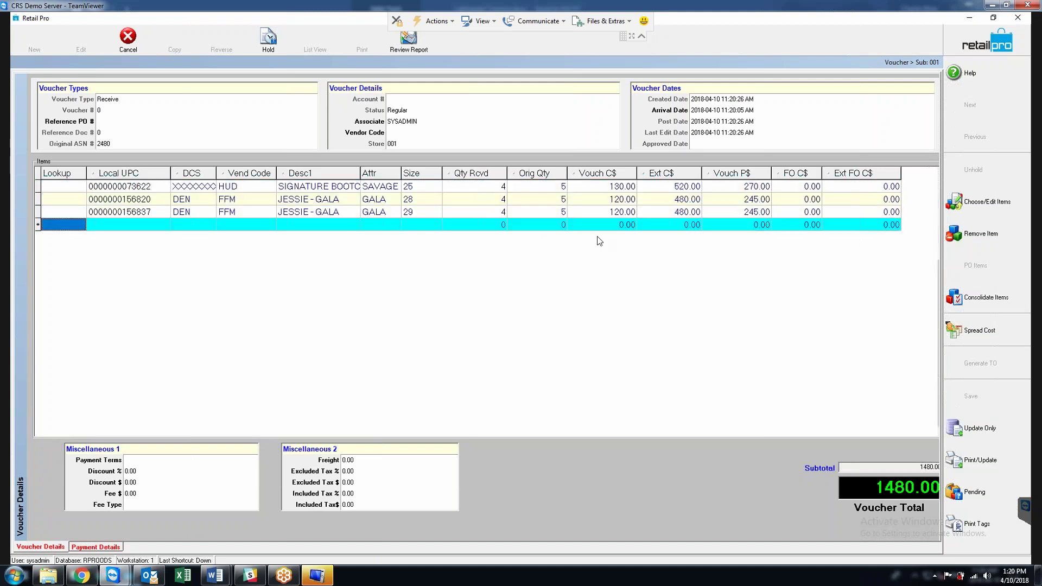
# - Update the receiving voucher without printing, accept the inventory update, and return to the home screen
pyautogui.click(977, 428)
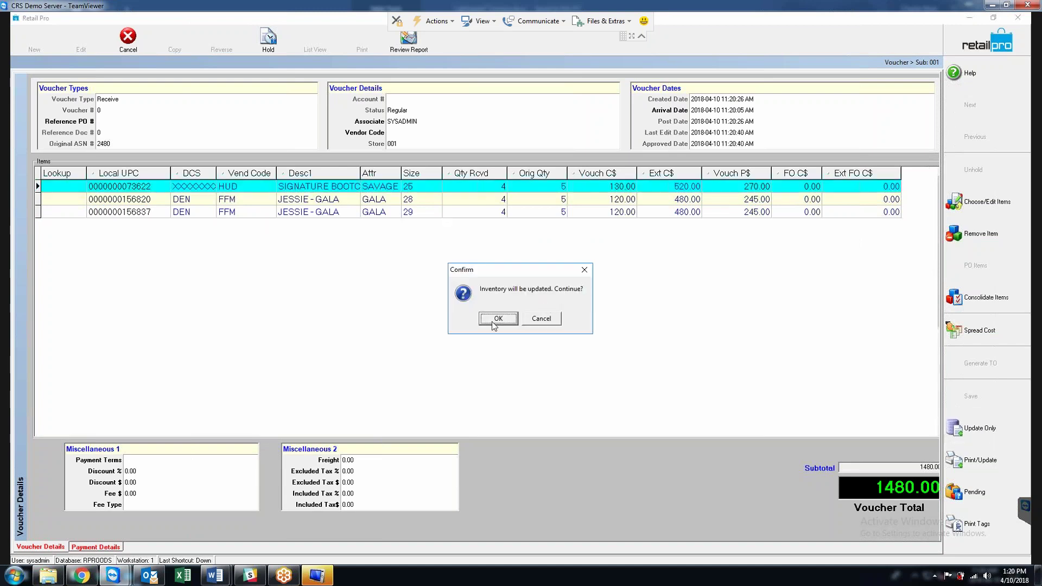
pyautogui.click(496, 319)
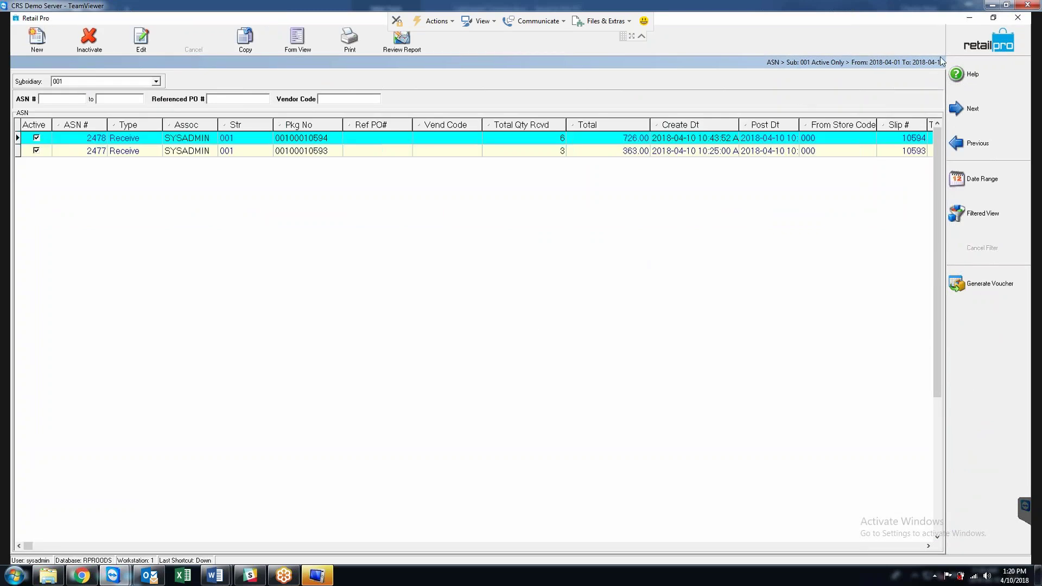
pyautogui.click(972, 49)
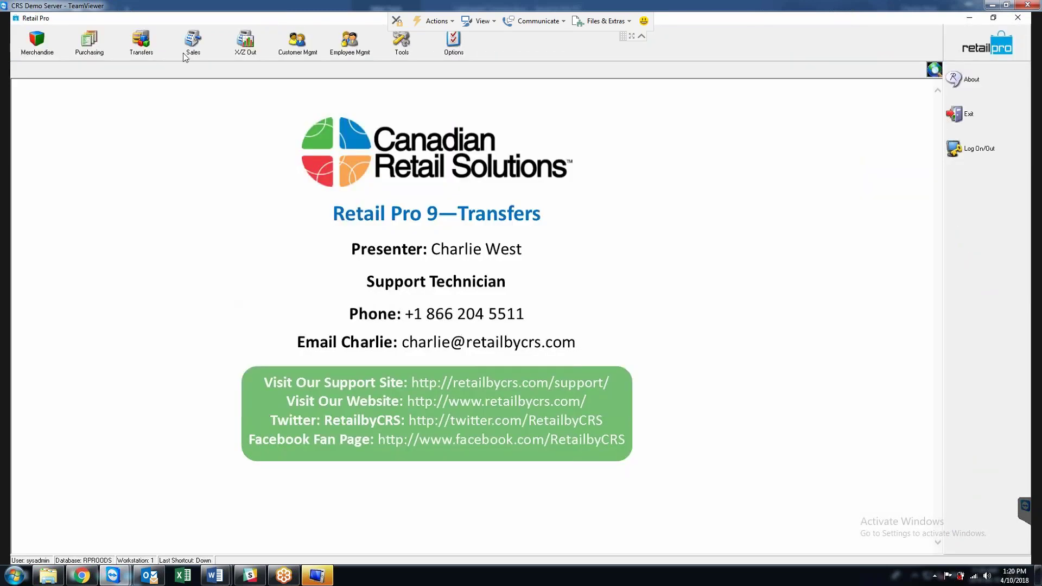
# - Open transfer verification and run Update All on the out slips
pyautogui.click(144, 53)
pyautogui.click(165, 118)
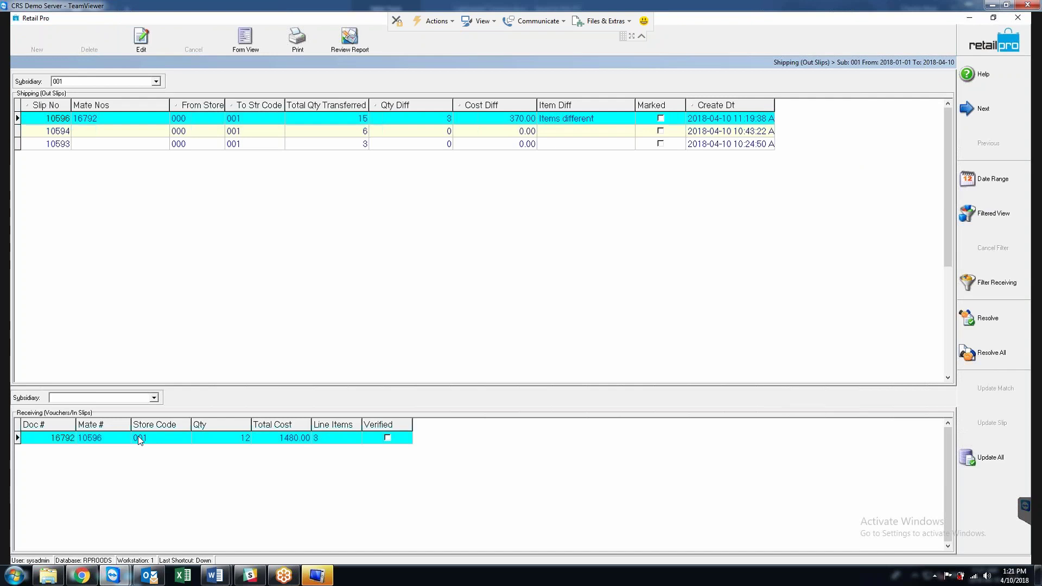
pyautogui.click(979, 458)
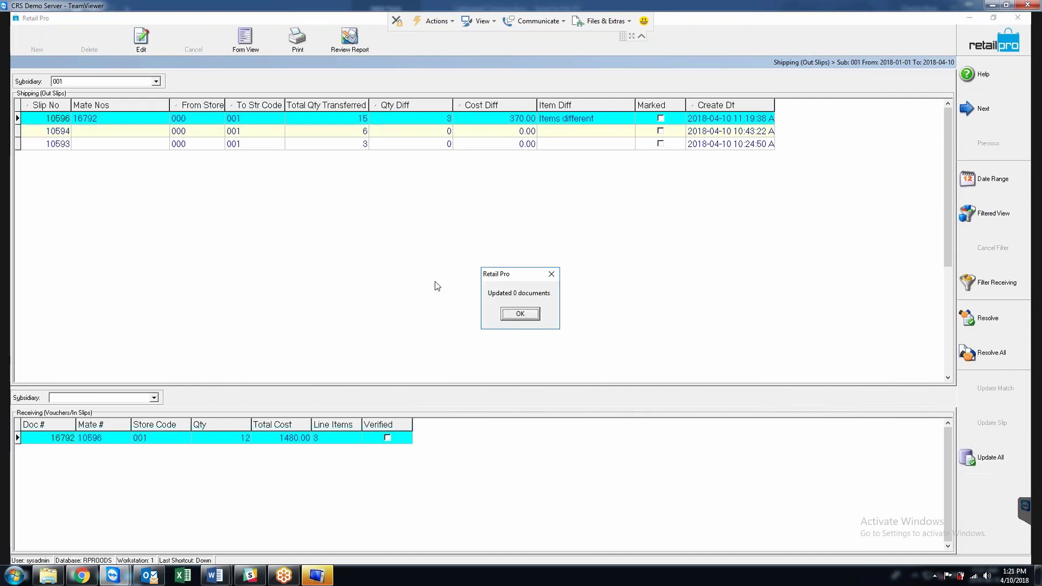
pyautogui.click(519, 314)
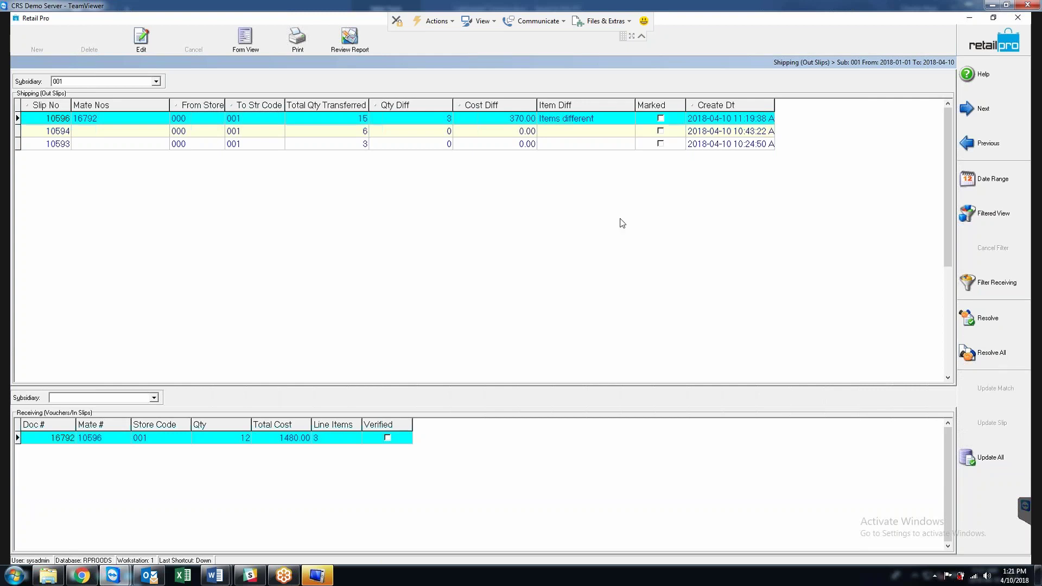
# - Resolve out slip 10596 using the resolution method Make out slip match receiving
pyautogui.click(996, 322)
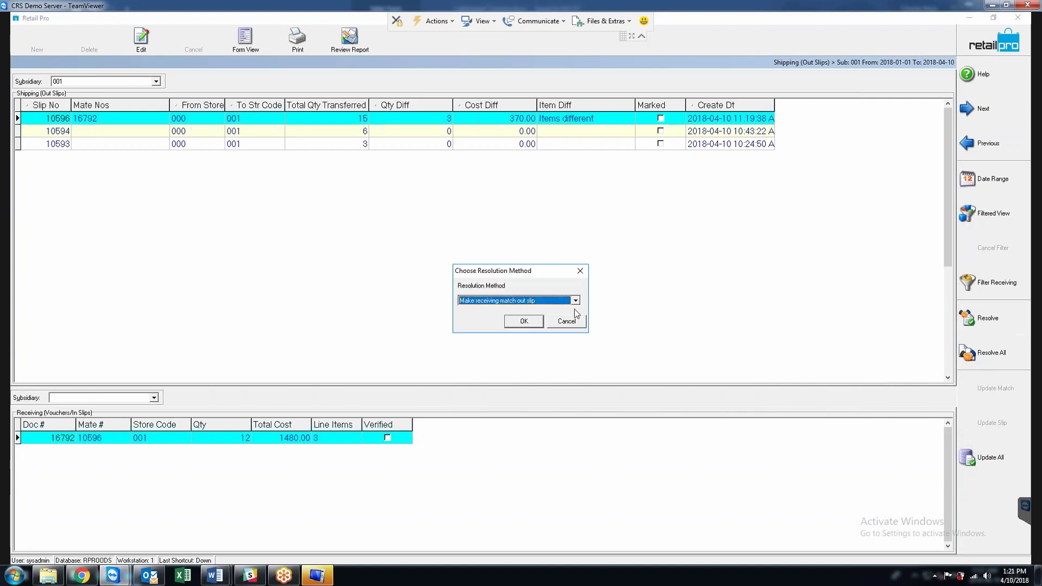
pyautogui.click(526, 304)
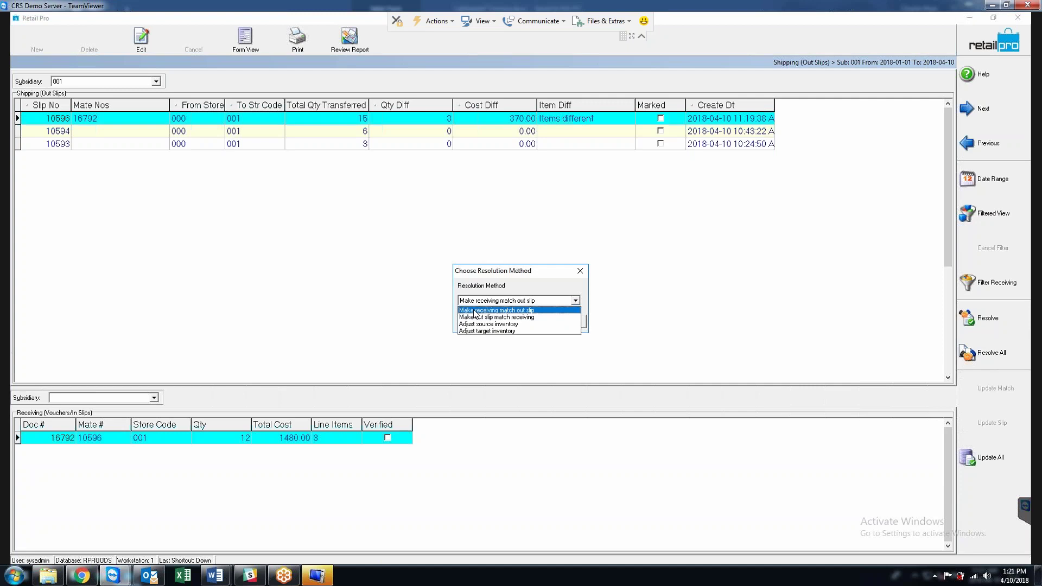
pyautogui.click(536, 318)
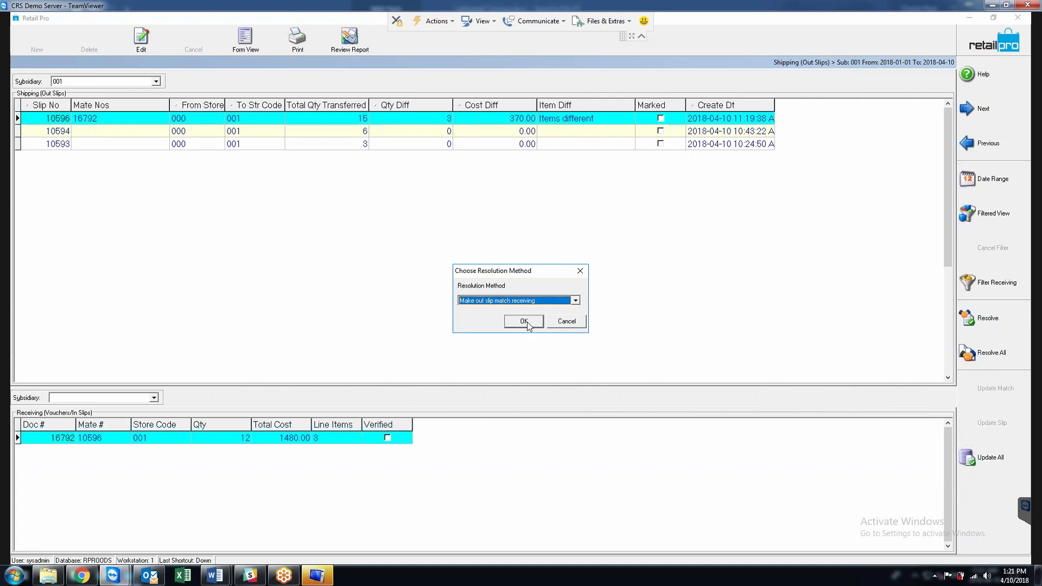
pyautogui.click(527, 321)
pyautogui.click(993, 353)
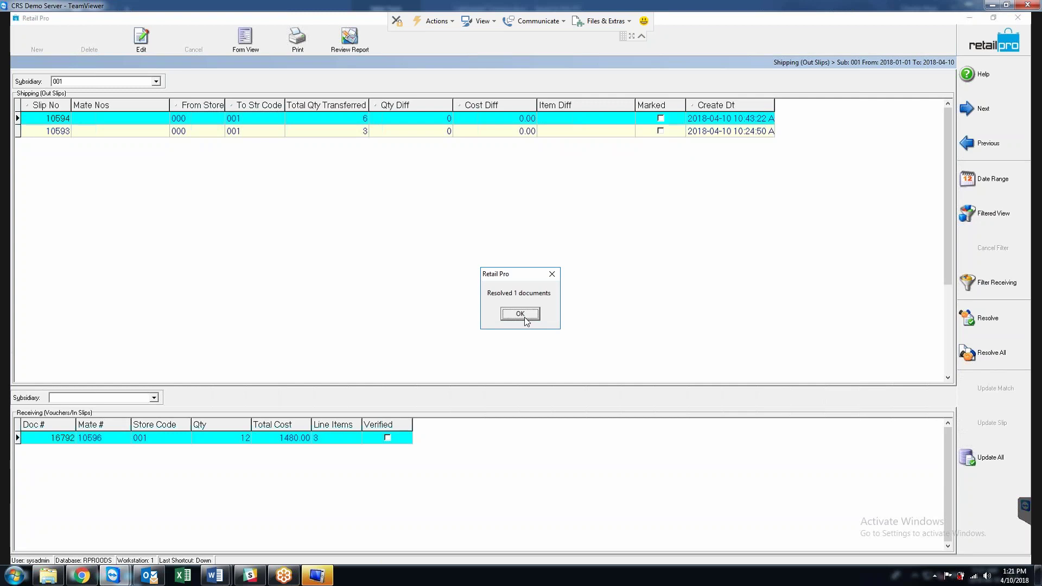
pyautogui.click(520, 316)
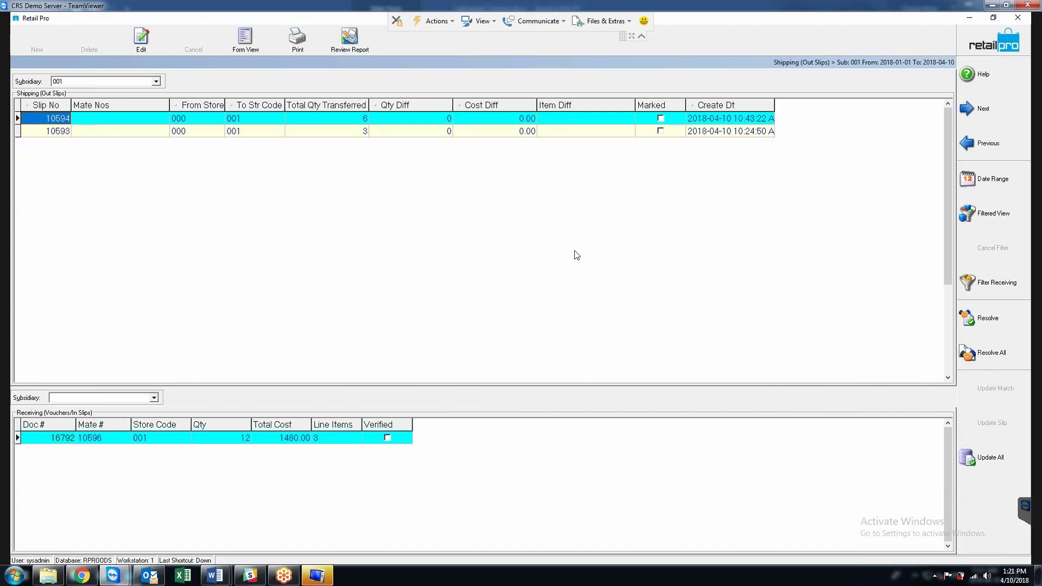
# - Review the resolution methods offered by Resolve and Resolve All without applying one, and leave transfer verification
pyautogui.click(996, 325)
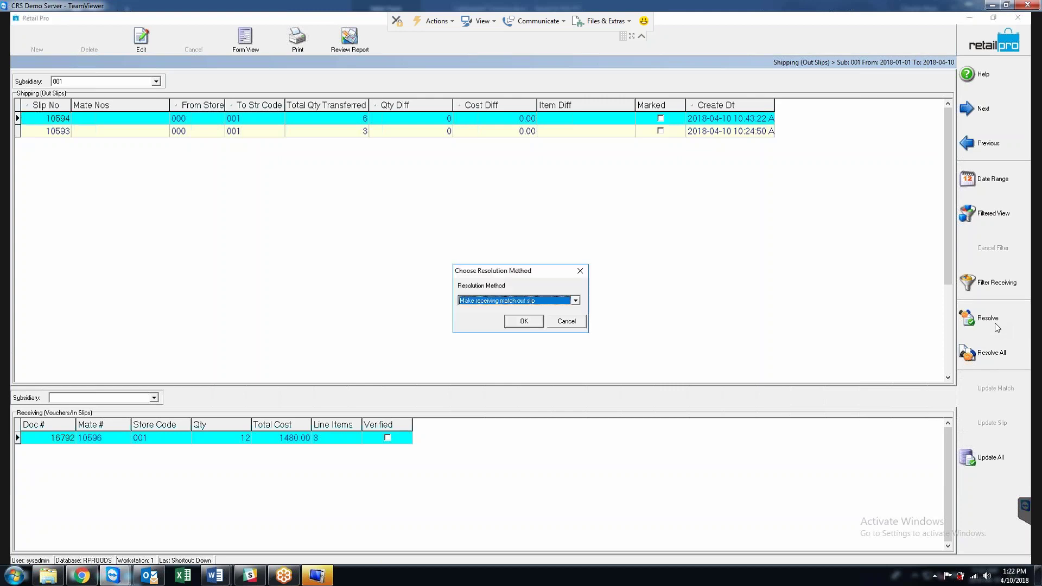
pyautogui.click(575, 302)
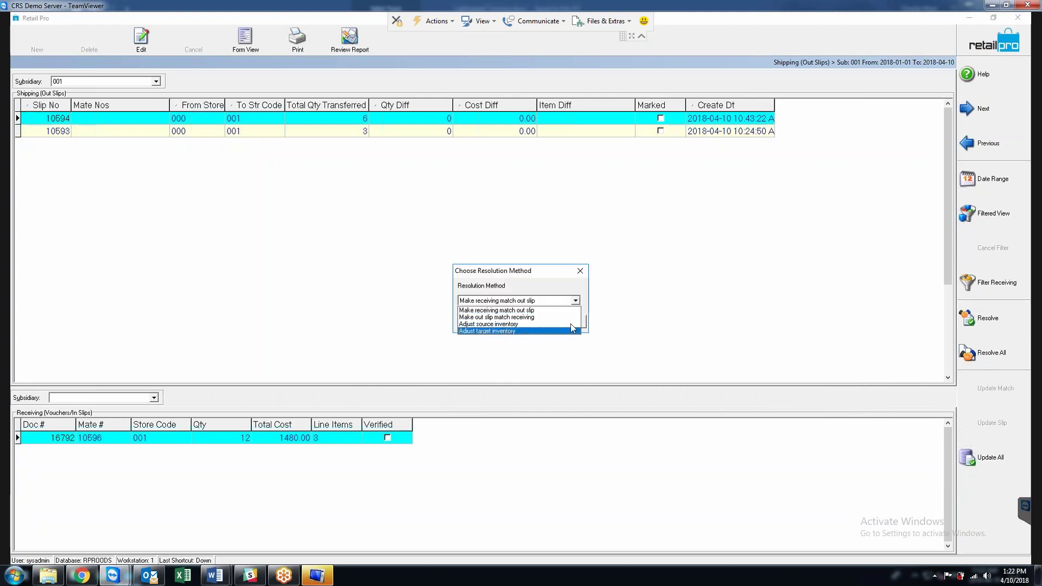
pyautogui.click(605, 318)
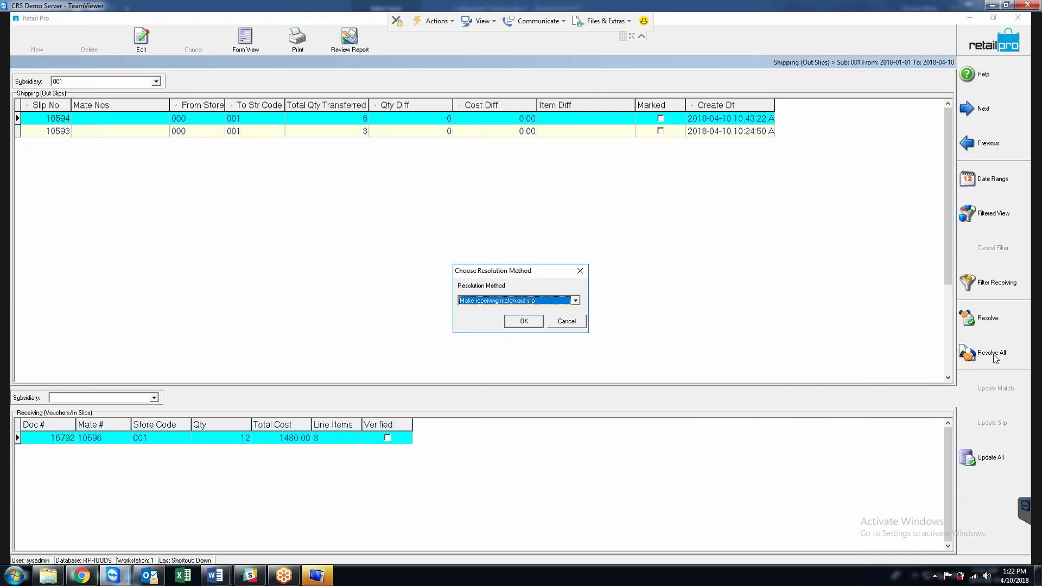
pyautogui.click(576, 324)
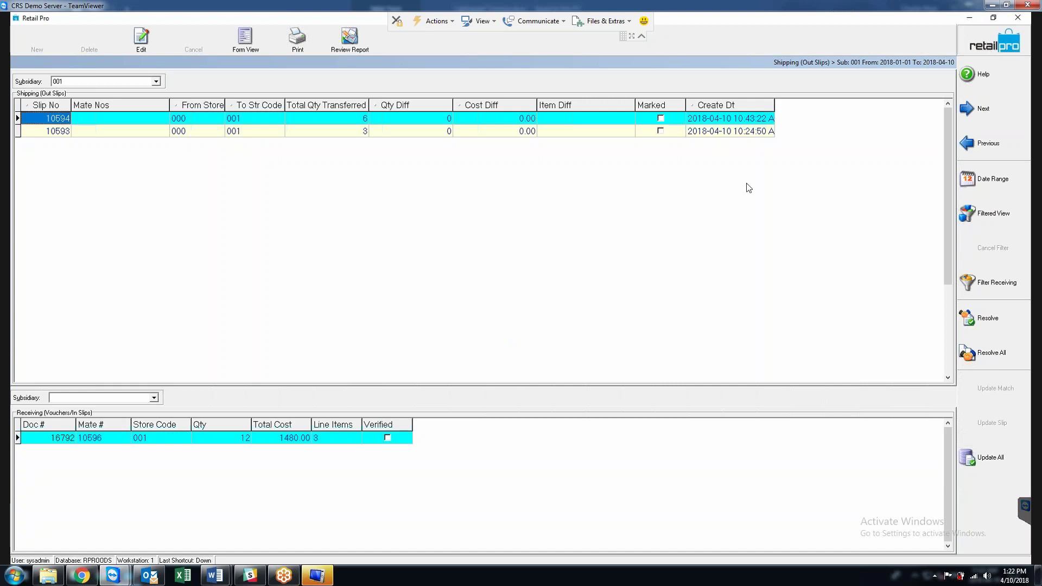
pyautogui.press('Escape')
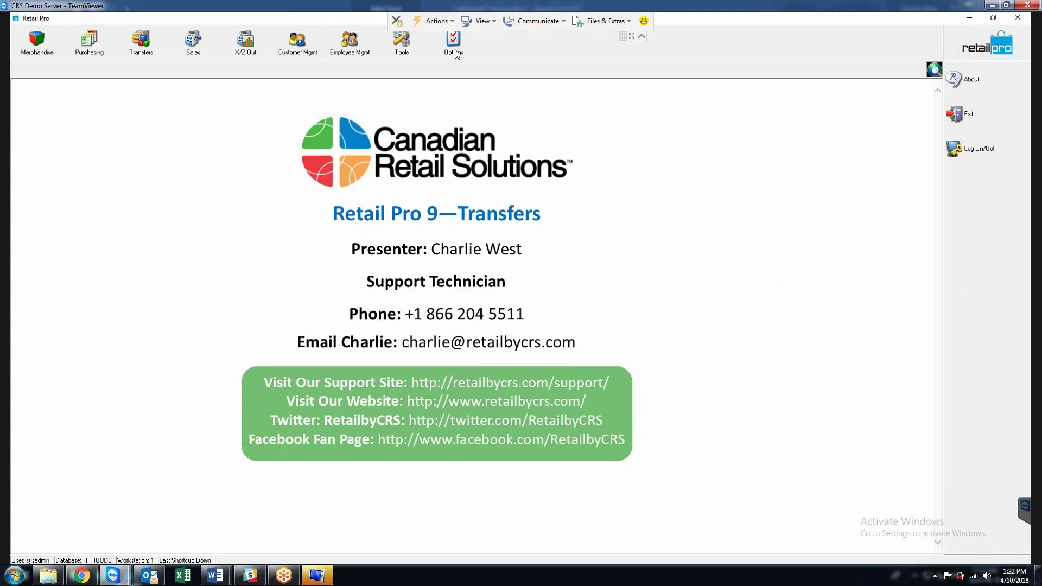
# - Open the transfer Verification Rules in the local section of the system preferences
pyautogui.click(454, 48)
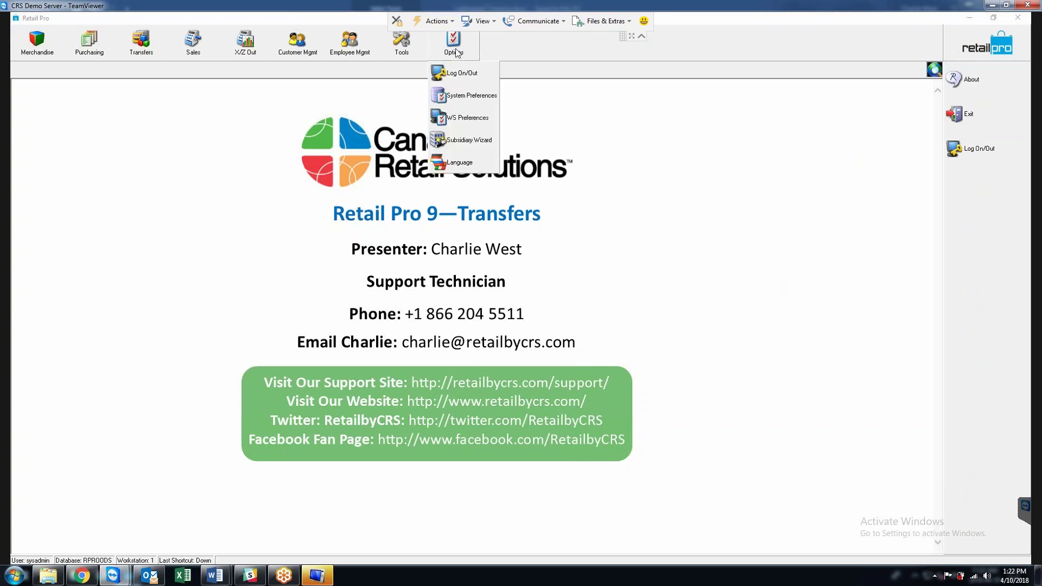
pyautogui.click(471, 96)
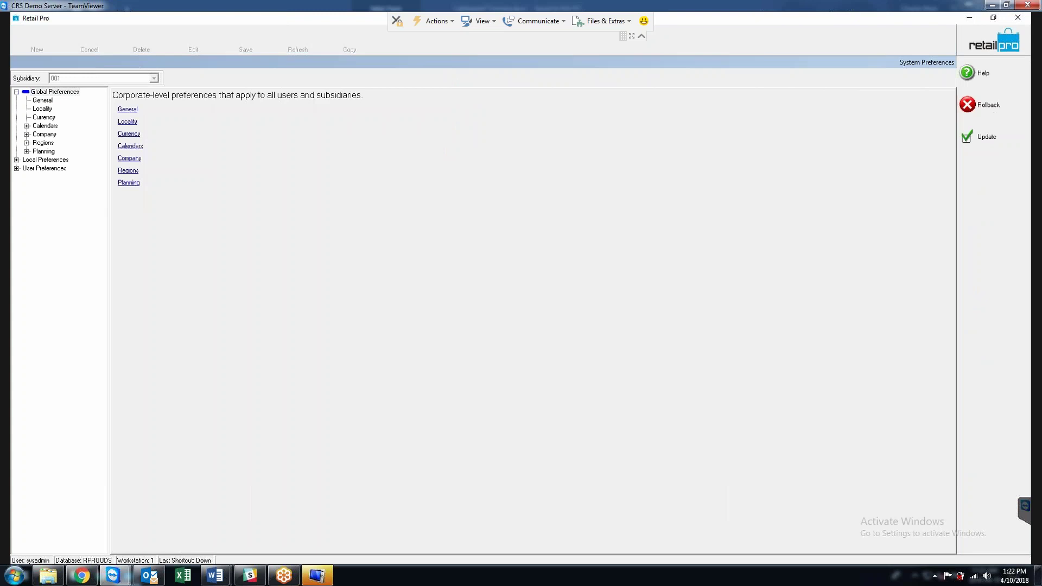
pyautogui.click(48, 160)
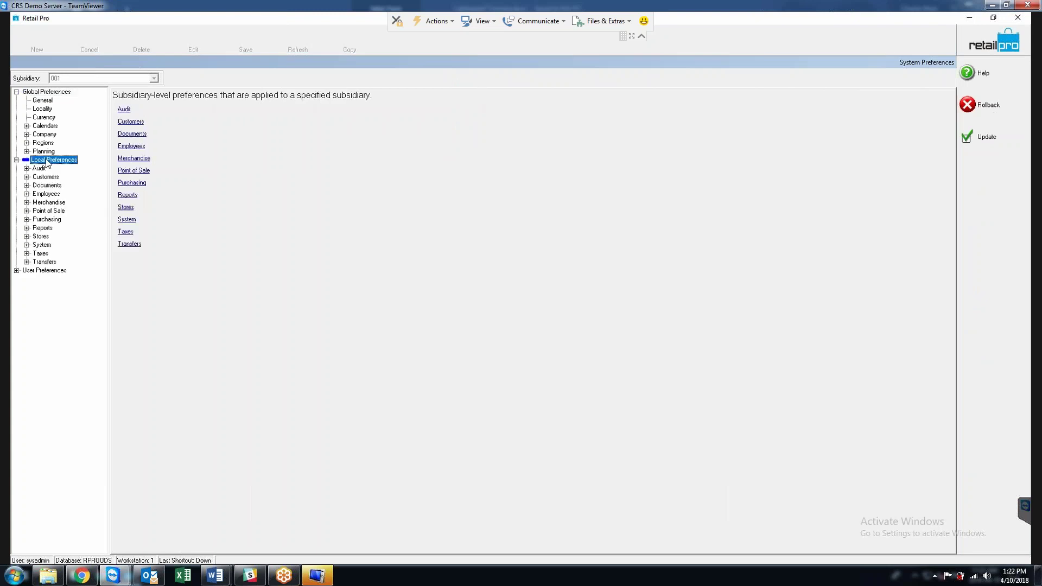
pyautogui.click(43, 262)
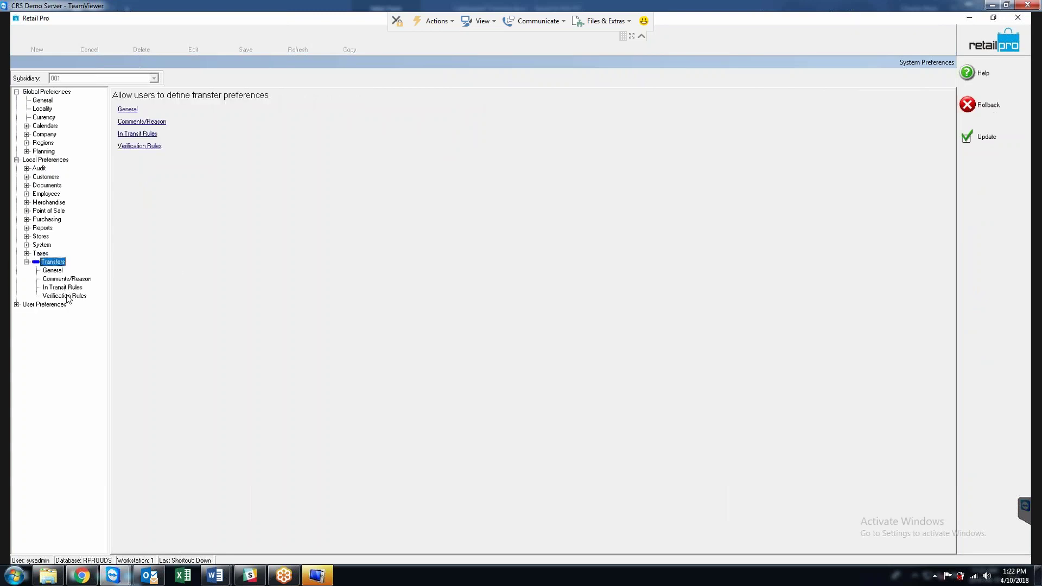
pyautogui.click(66, 296)
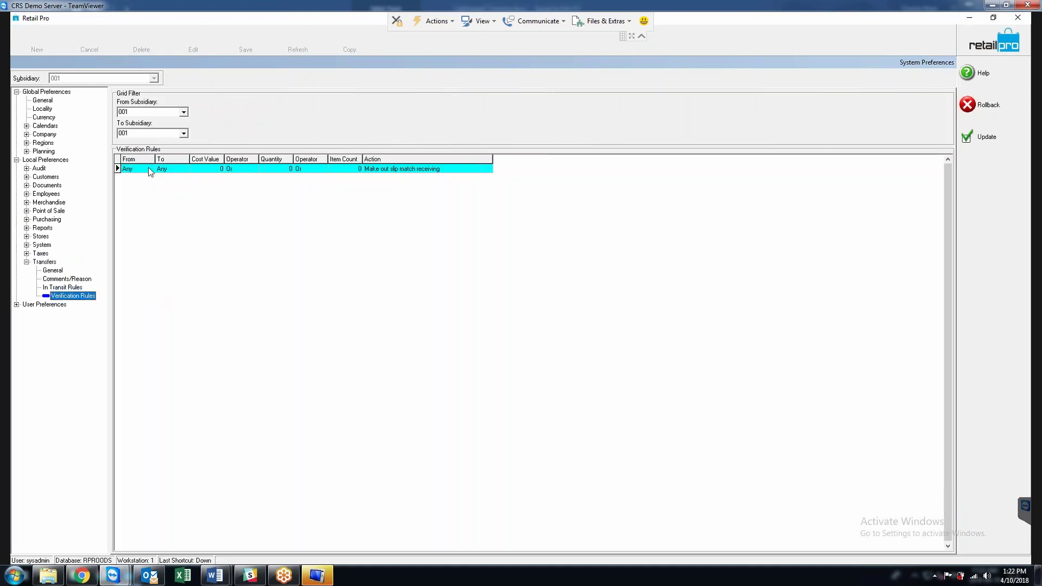
# - Examine the existing verification rule's from and to stores, cost value, quantity, item count and action
pyautogui.click(136, 169)
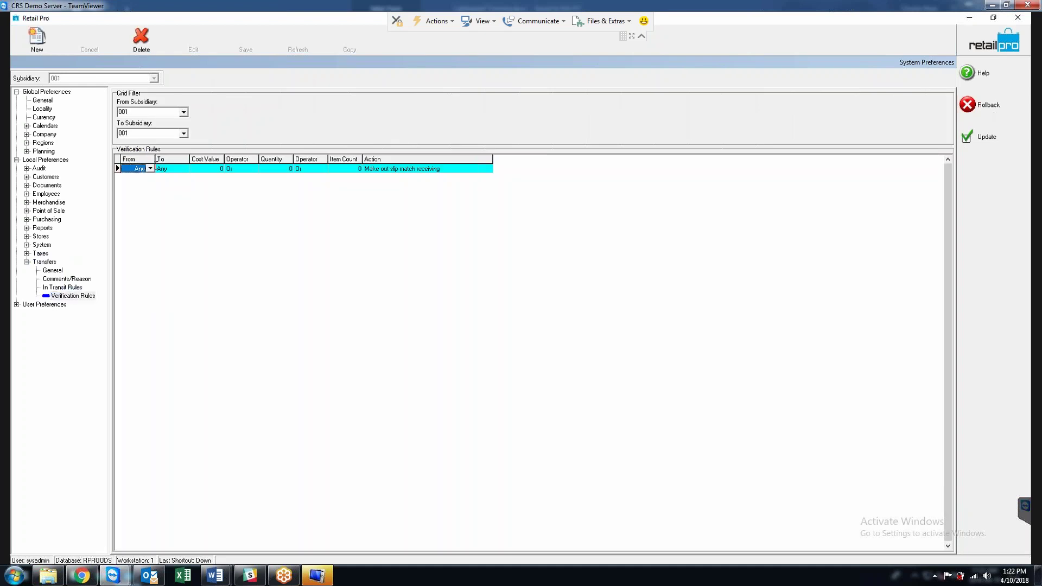
pyautogui.click(169, 168)
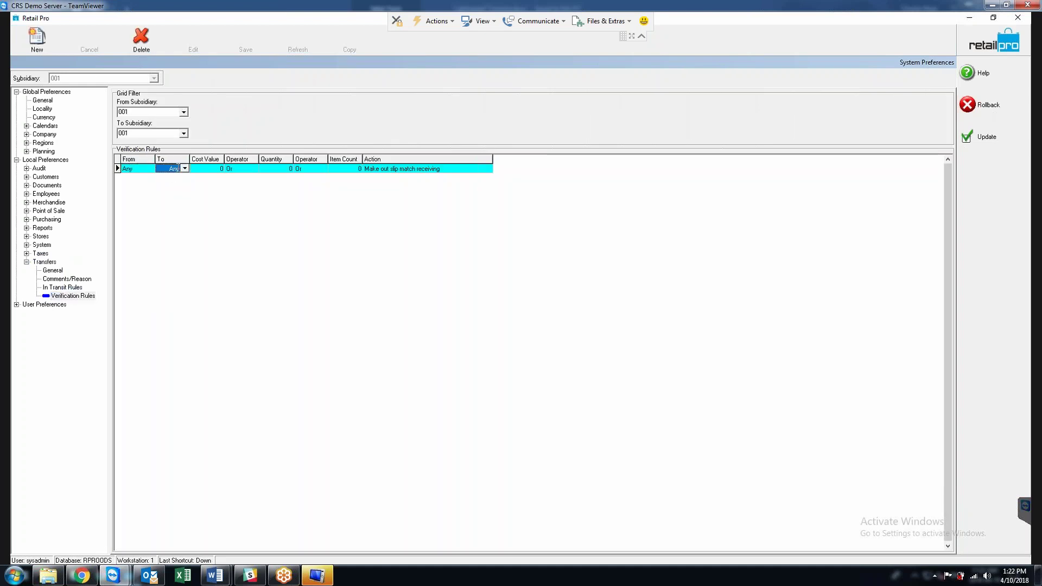
pyautogui.click(207, 169)
pyautogui.click(282, 169)
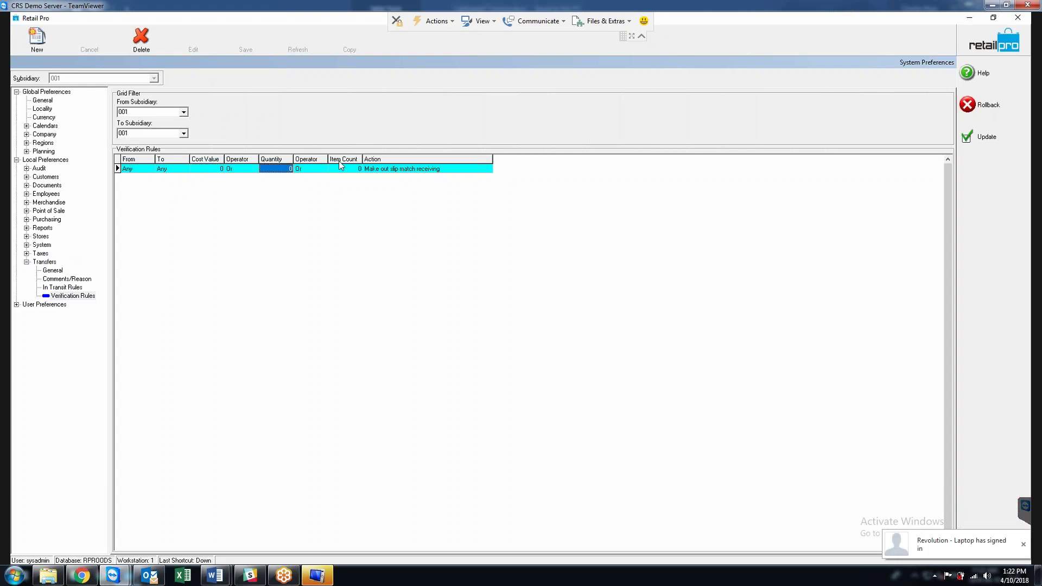
pyautogui.click(470, 165)
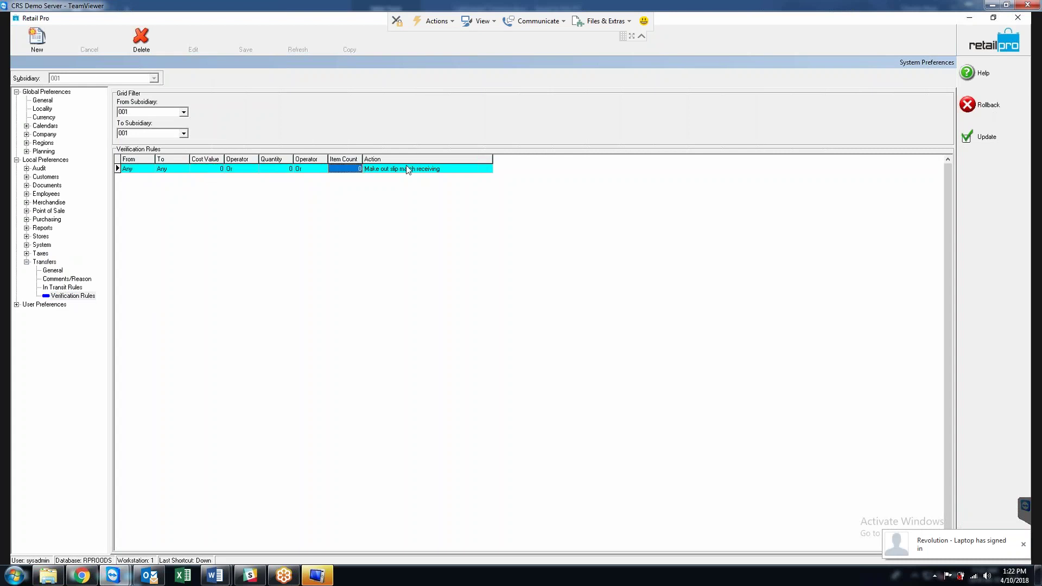
# - Add a blank verification rule below the existing one and go through its cost value, quantity and item count fields
pyautogui.click(142, 169)
pyautogui.press('Down')
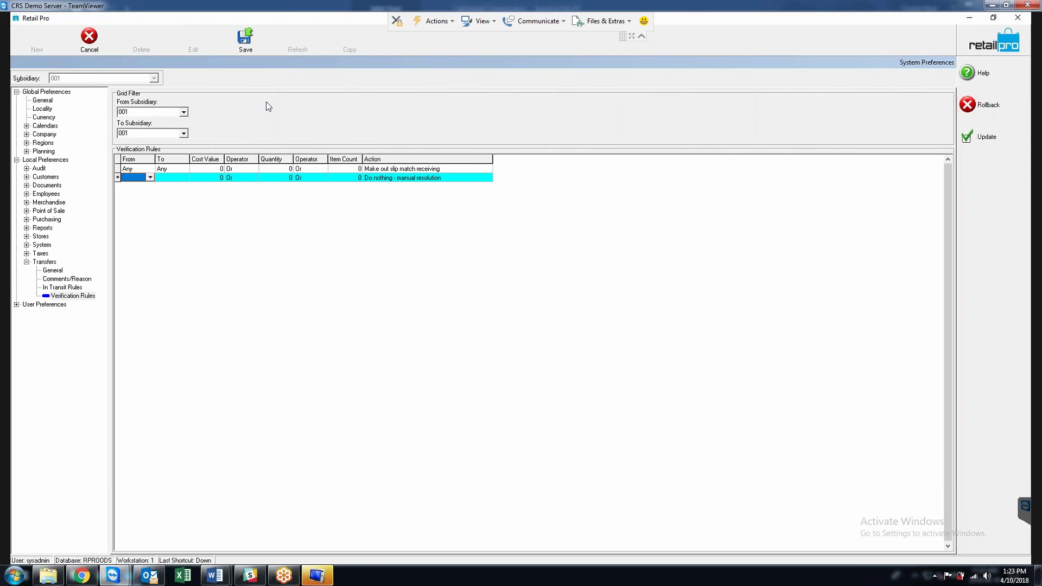
pyautogui.press('Escape')
pyautogui.press('Down')
pyautogui.click(213, 178)
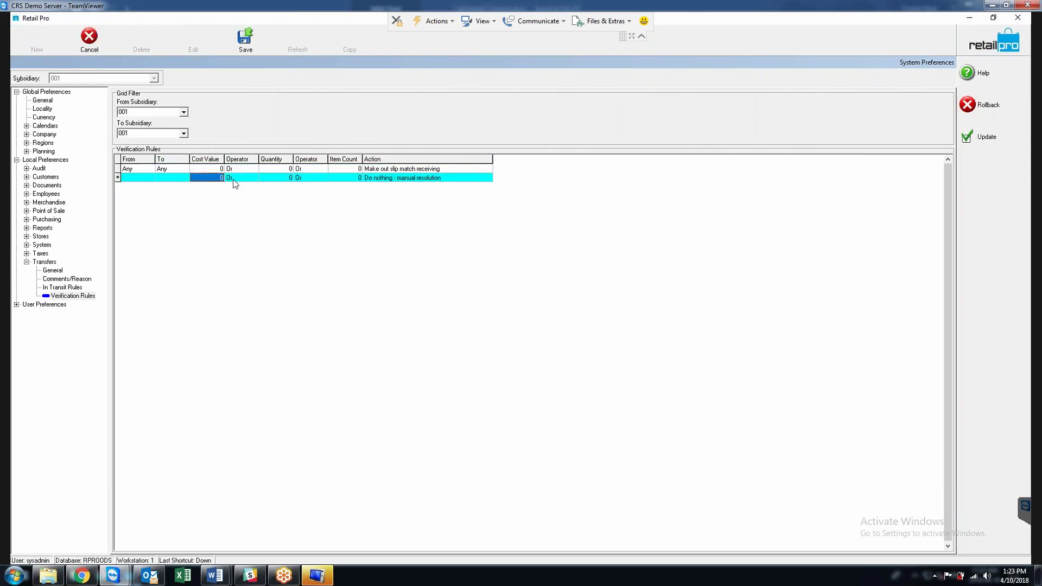
pyautogui.click(268, 179)
pyautogui.click(341, 177)
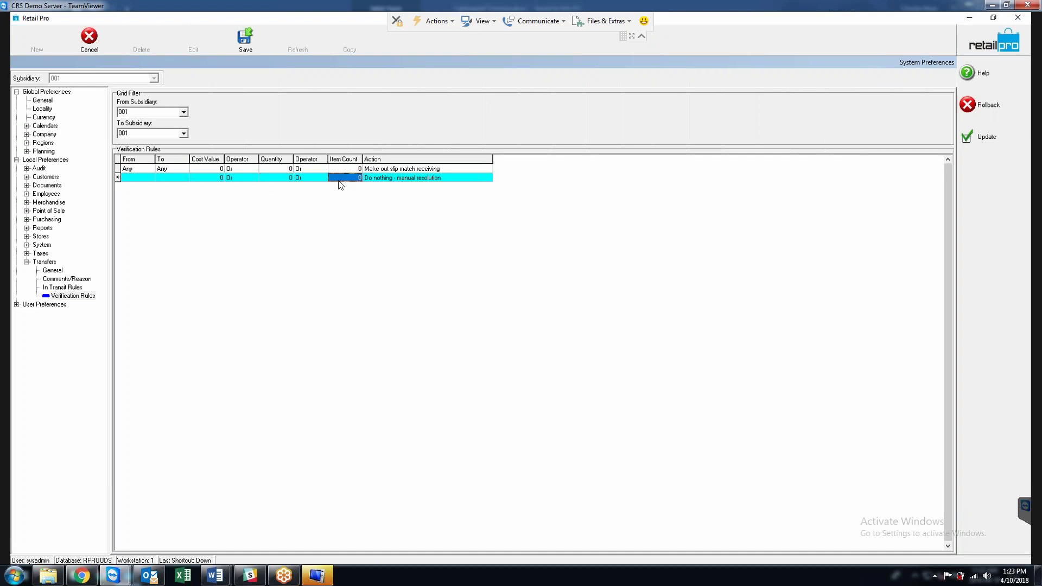
pyautogui.click(272, 177)
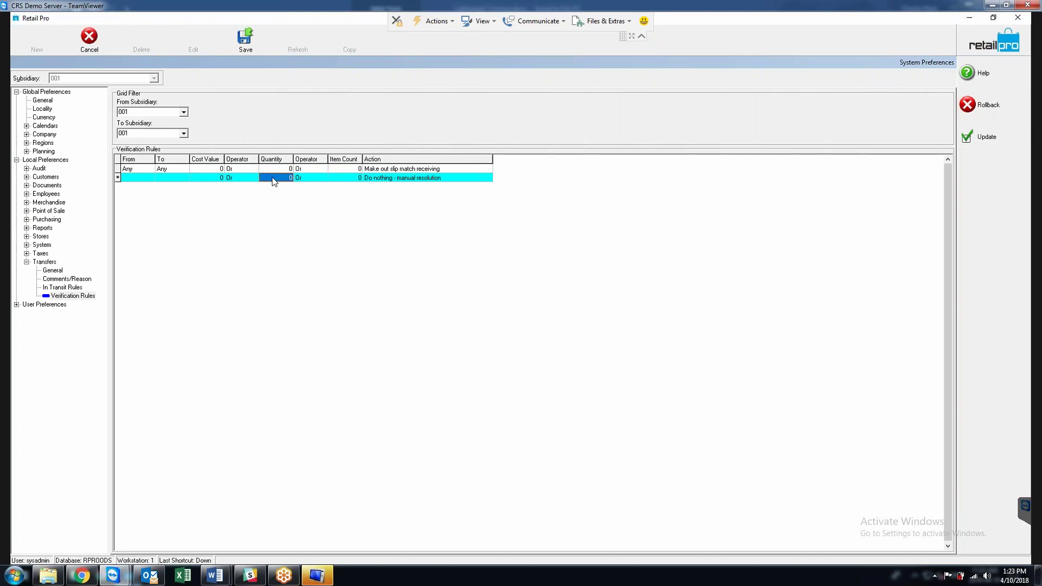
pyautogui.click(342, 181)
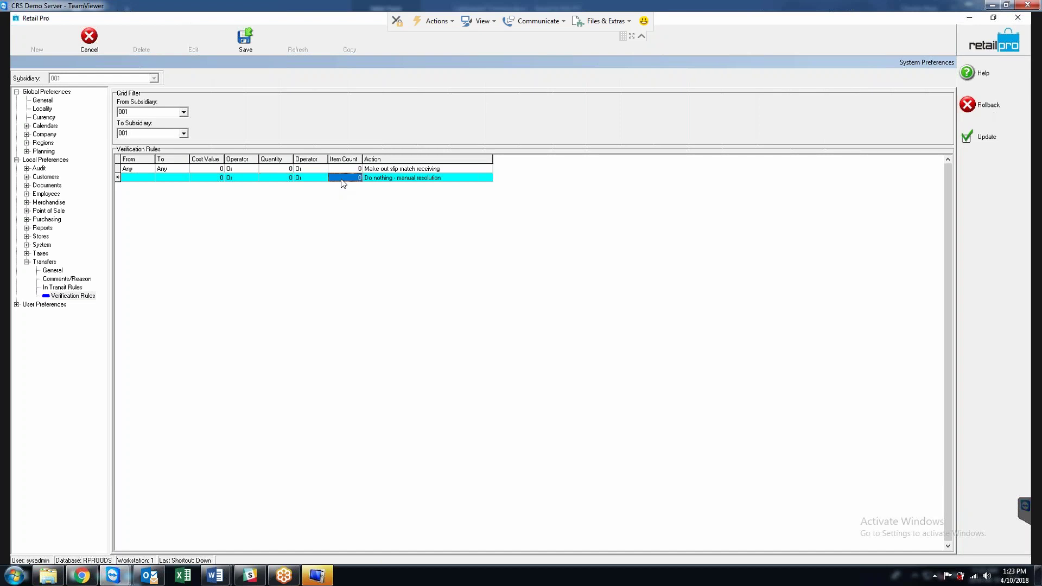
pyautogui.click(210, 181)
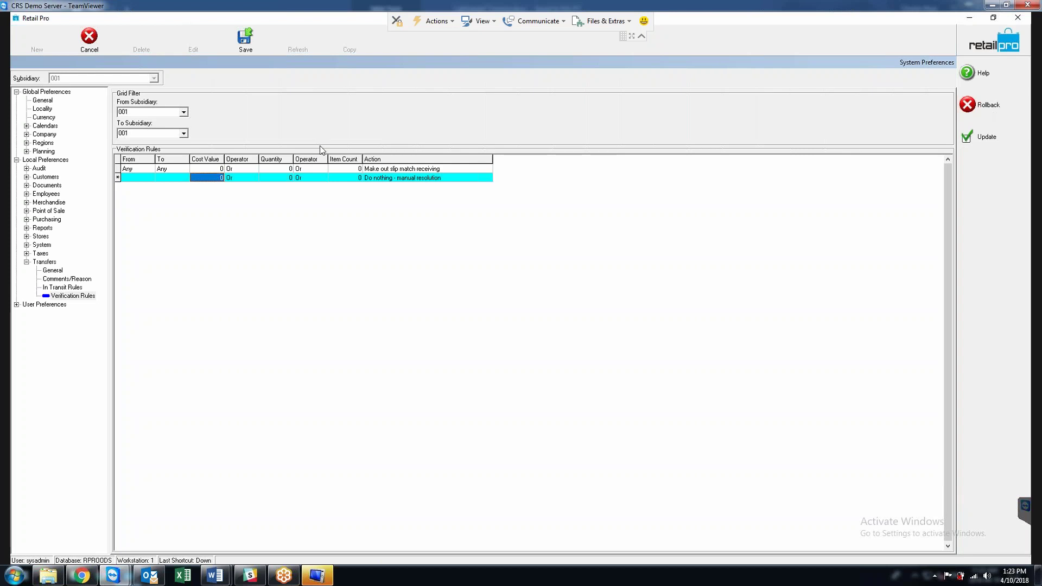
# - Choose Do nothing - manual resolution as the new rule's action, and roll back the preference changes
pyautogui.click(385, 179)
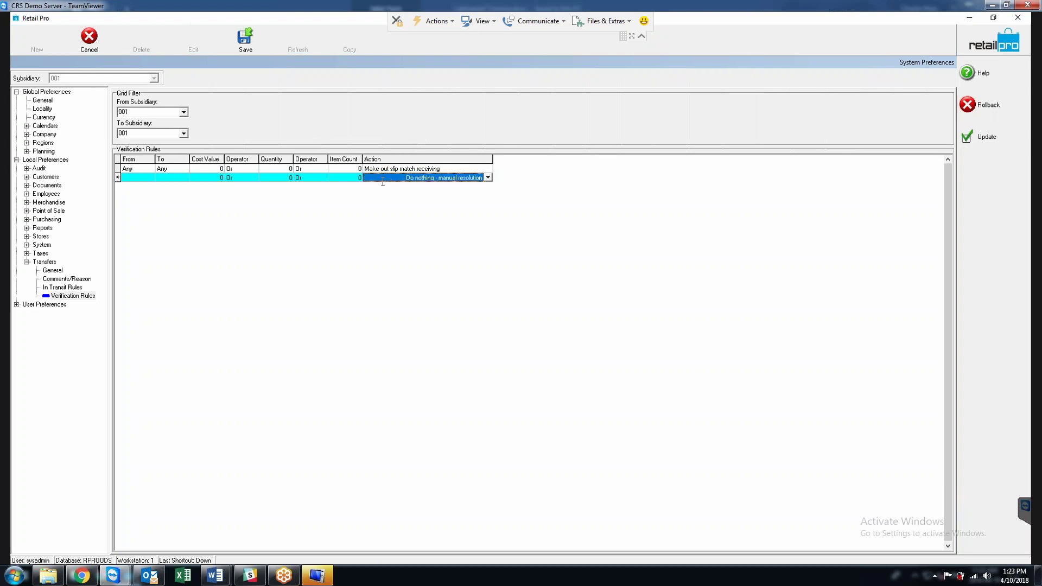
pyautogui.click(392, 182)
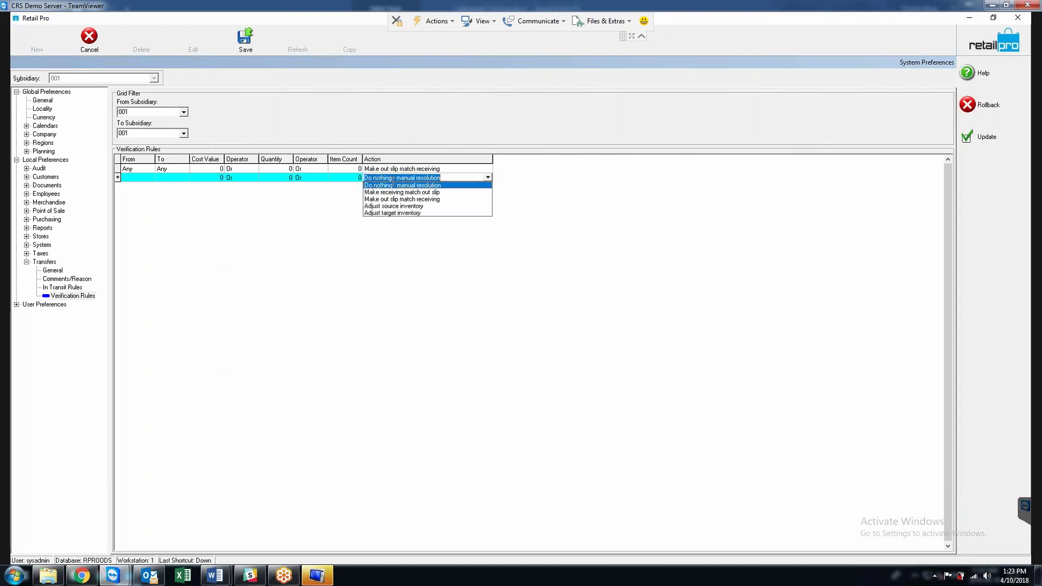
pyautogui.click(393, 185)
pyautogui.click(987, 105)
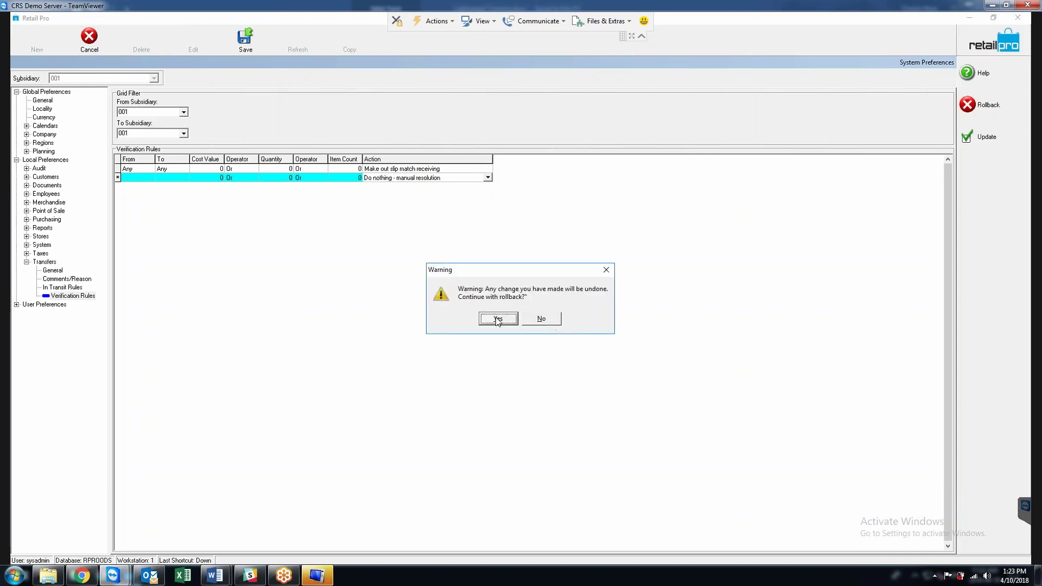
pyautogui.click(498, 319)
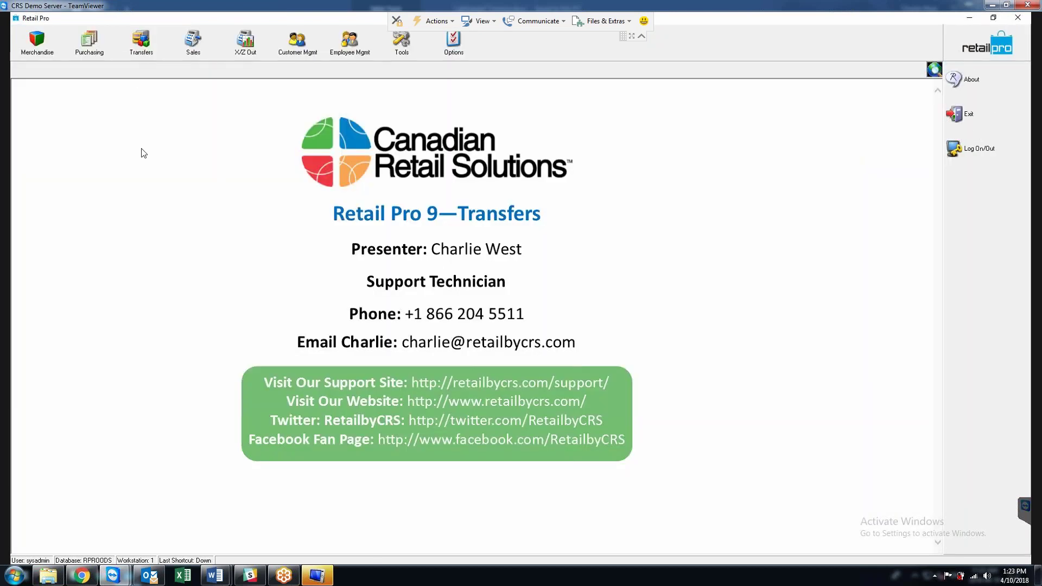
# - Examine the unresolved out slips from store 000 to 001 in the transfer verification list, and close it
pyautogui.click(141, 48)
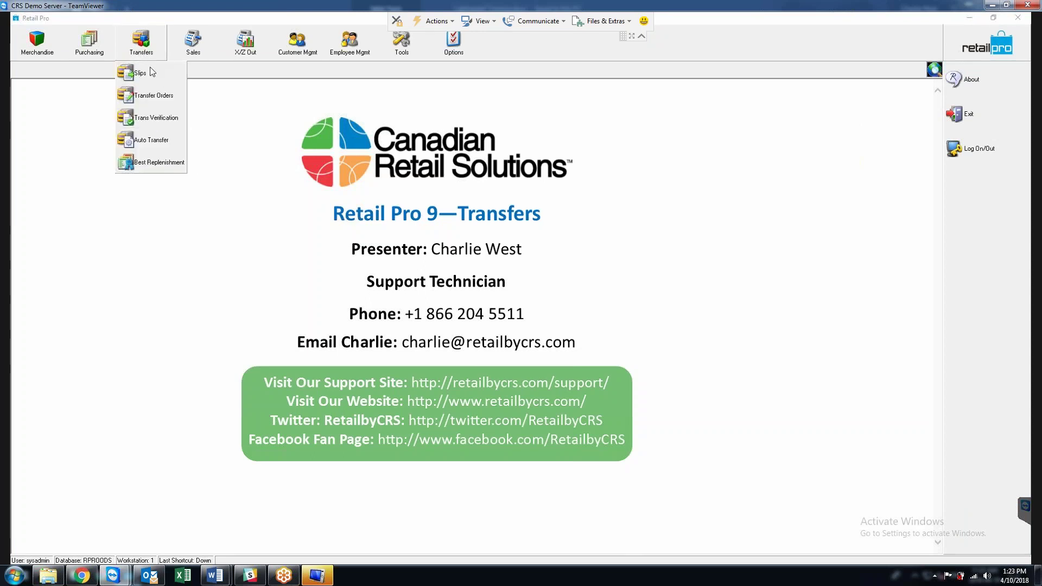
pyautogui.click(136, 122)
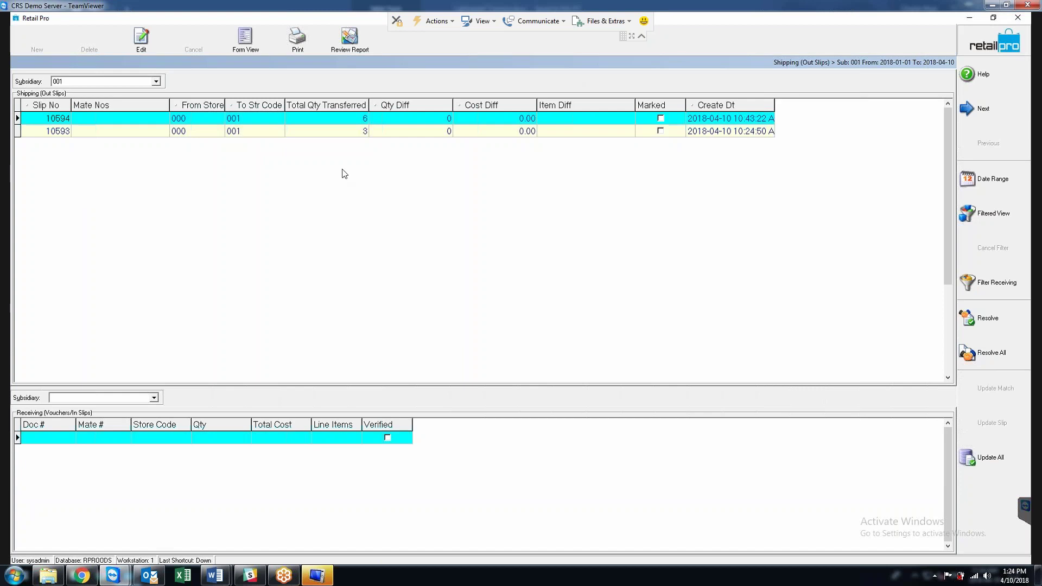
pyautogui.press('Escape')
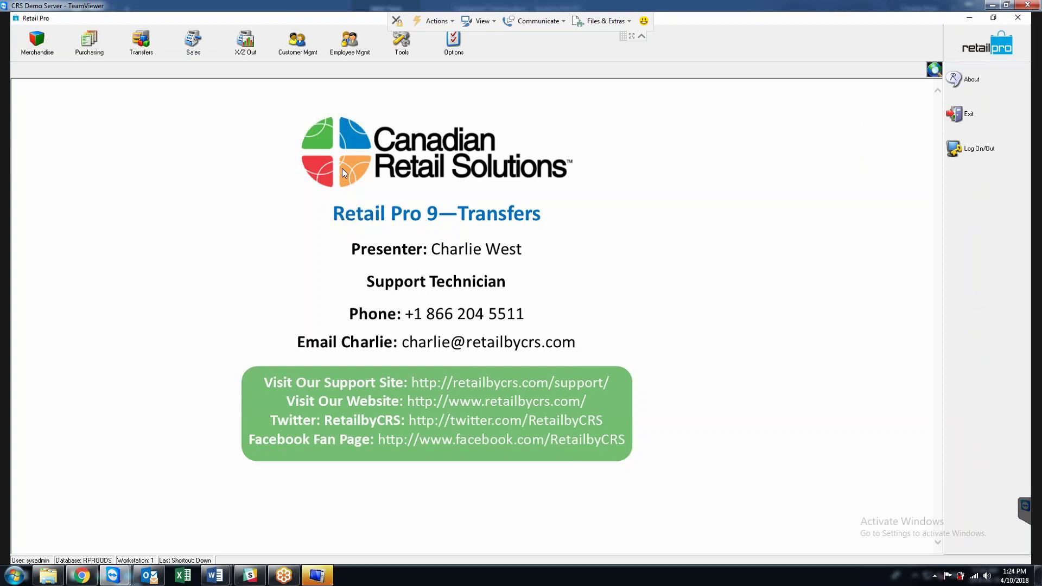
# - Open the General transfer preferences in the local section of the system preferences
pyautogui.click(454, 49)
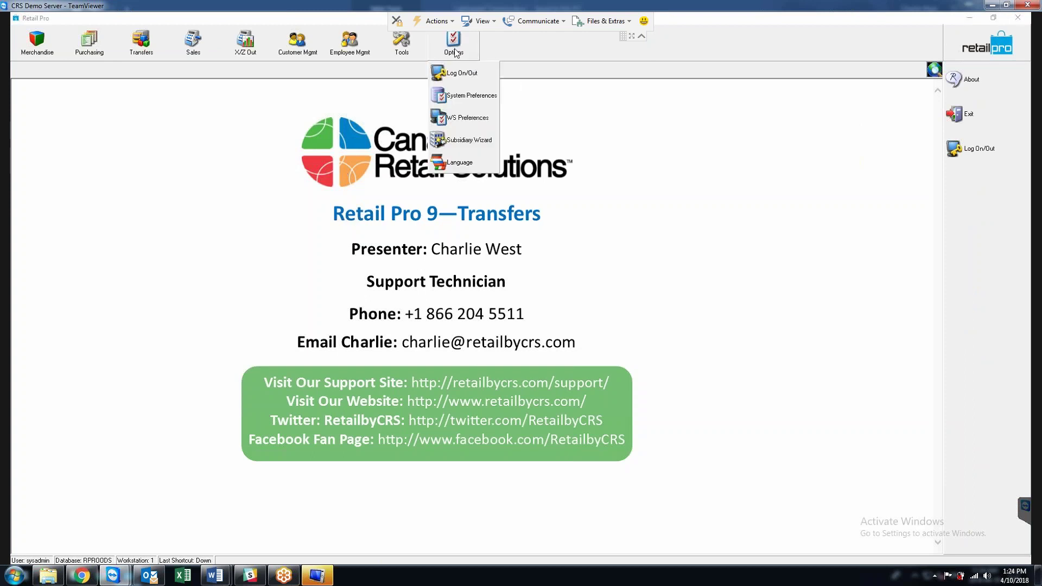
pyautogui.click(461, 96)
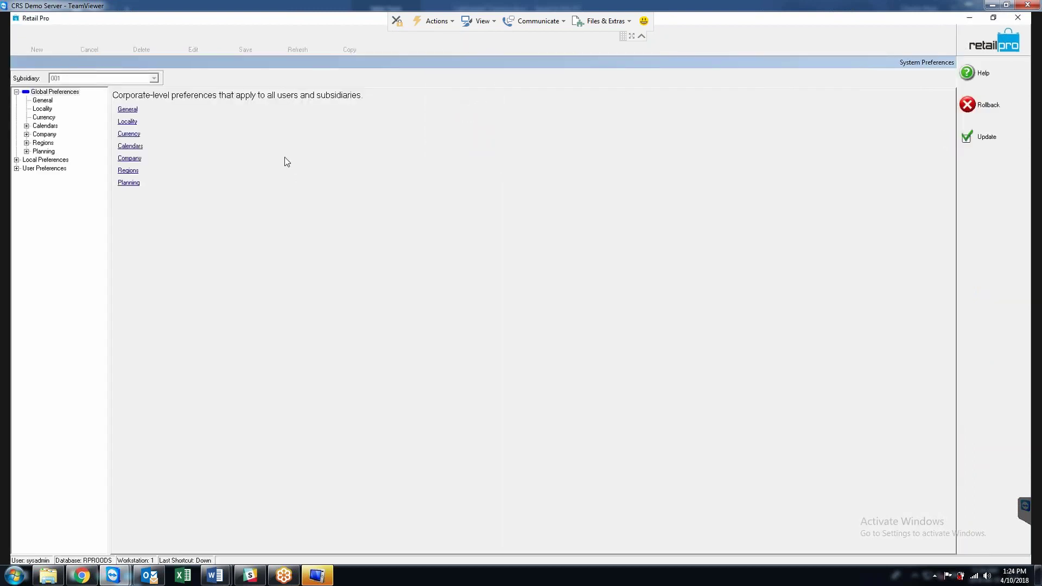
pyautogui.click(32, 161)
pyautogui.click(43, 262)
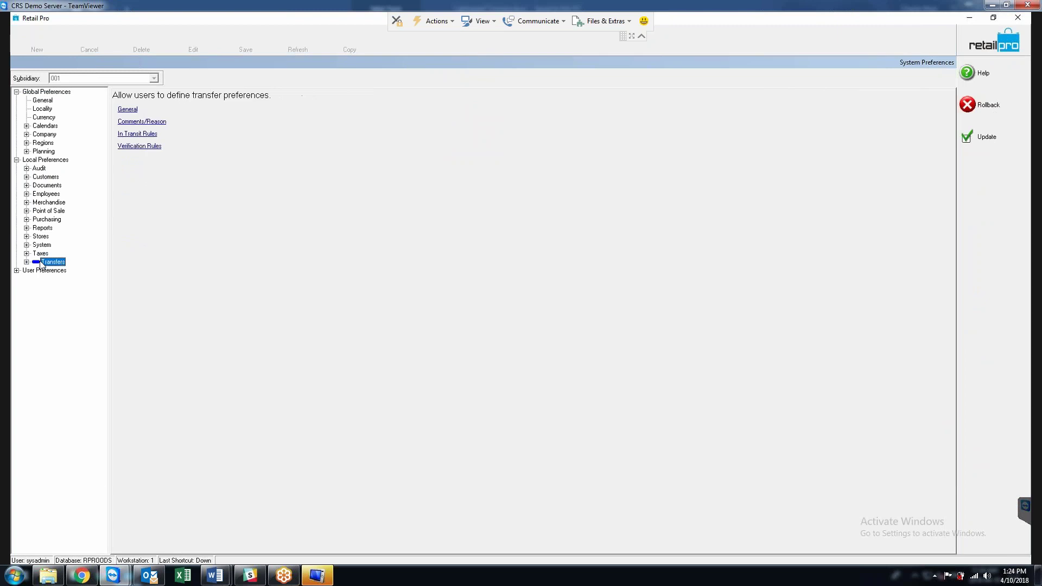
pyautogui.click(53, 270)
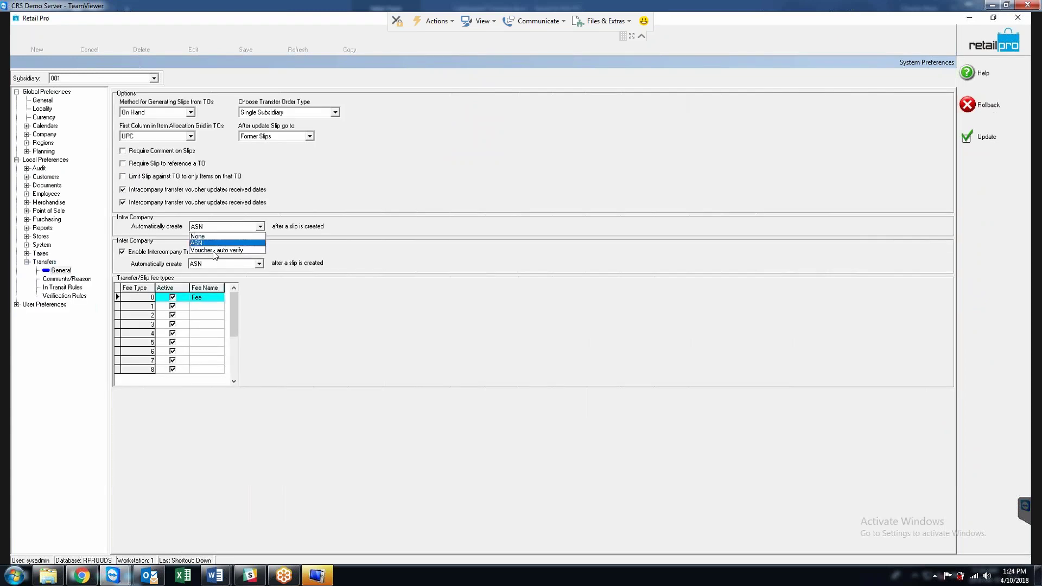
# - Set intra-company and inter-company transfers to automatically create Voucher - auto verify after a slip, and update the preferences
pyautogui.click(216, 247)
pyautogui.click(235, 265)
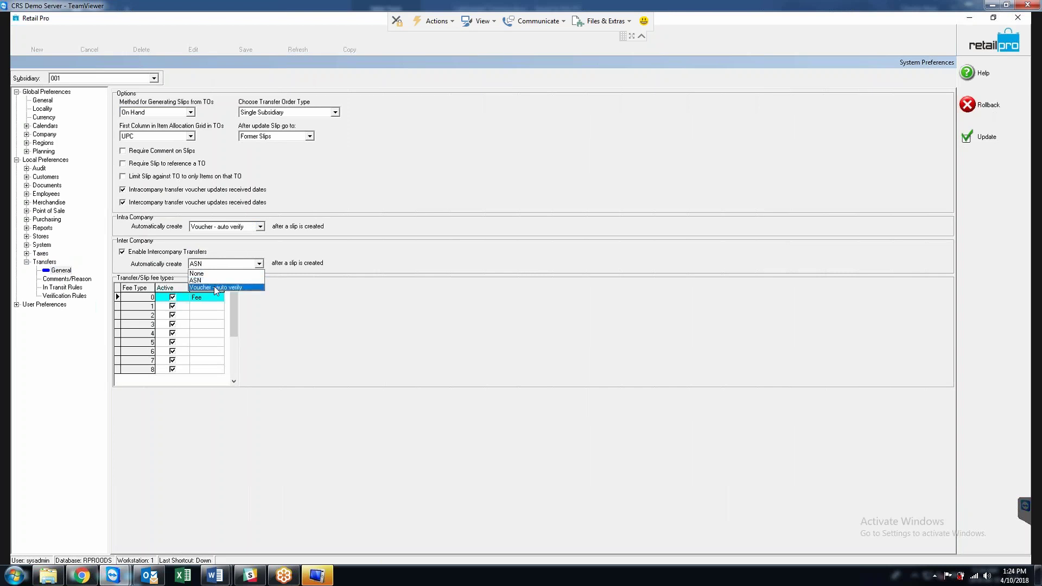
pyautogui.click(214, 285)
pyautogui.click(1003, 144)
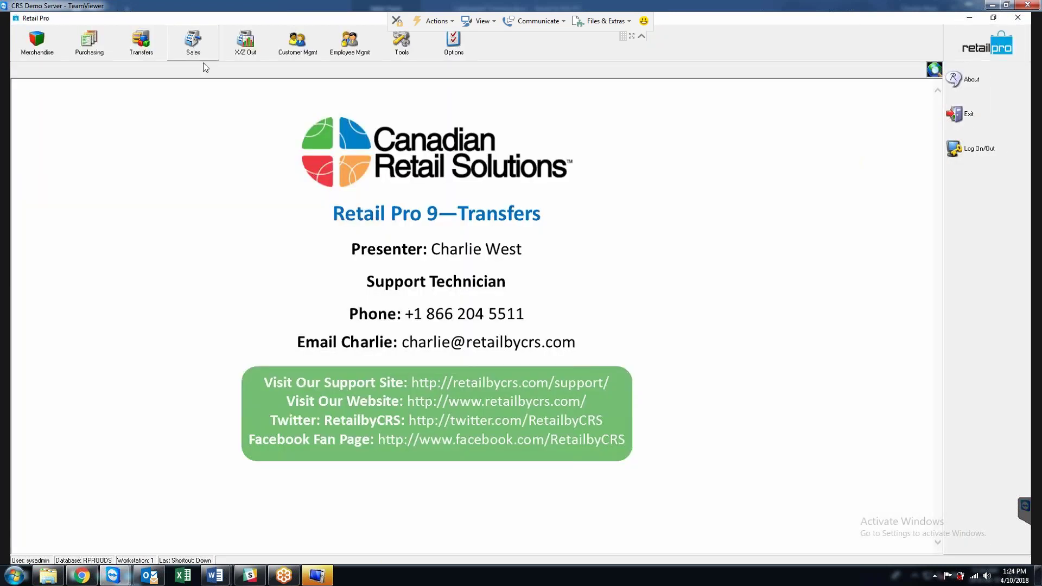
# - Open the transfer slips list and compare the associates and total transfer quantities of the three newest slips
pyautogui.click(145, 40)
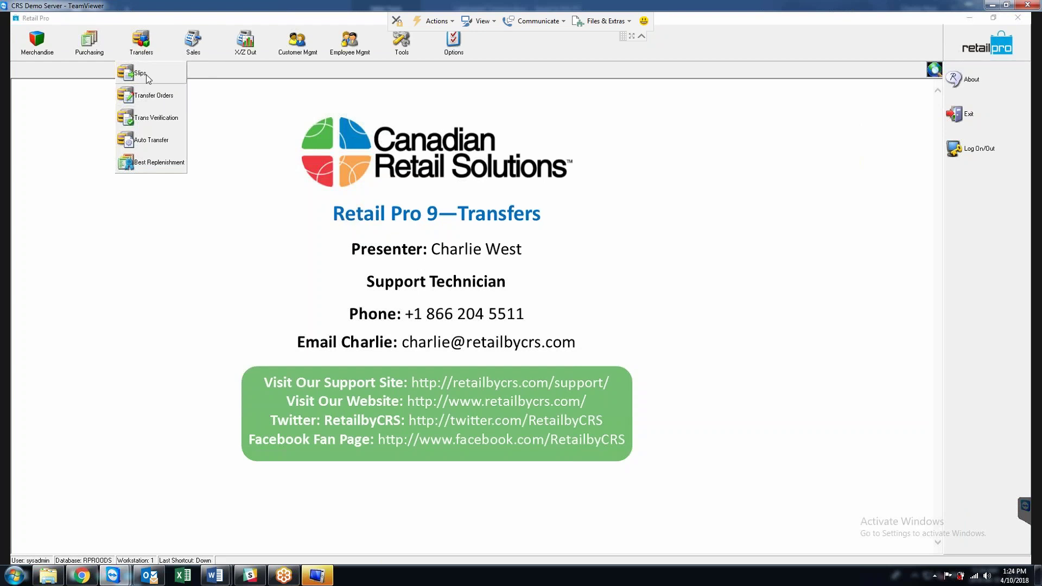
pyautogui.press('Return')
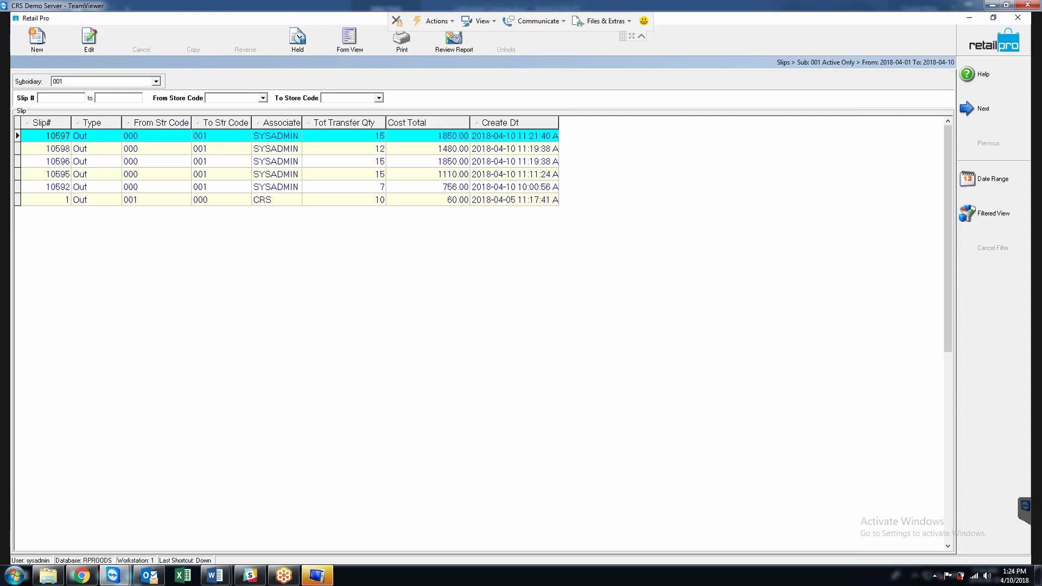
pyautogui.click(279, 163)
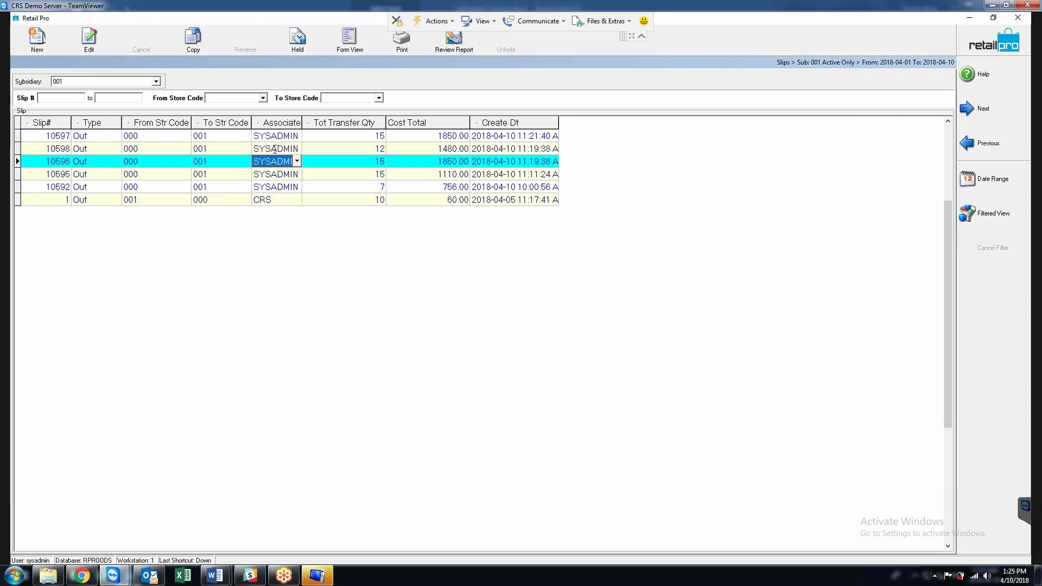
pyautogui.click(275, 147)
pyautogui.press('Up')
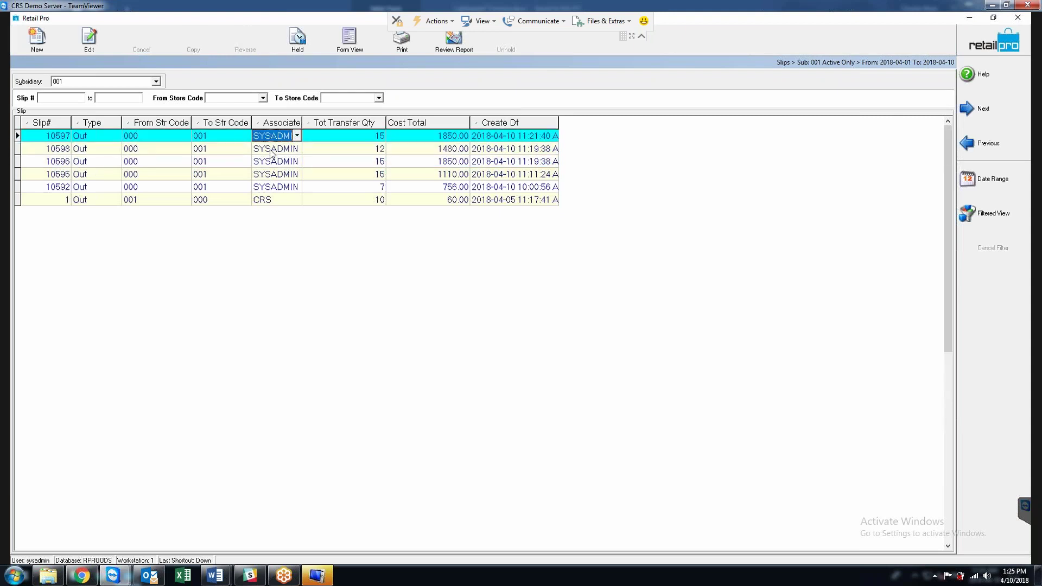
pyautogui.press('Down')
pyautogui.press('Down')
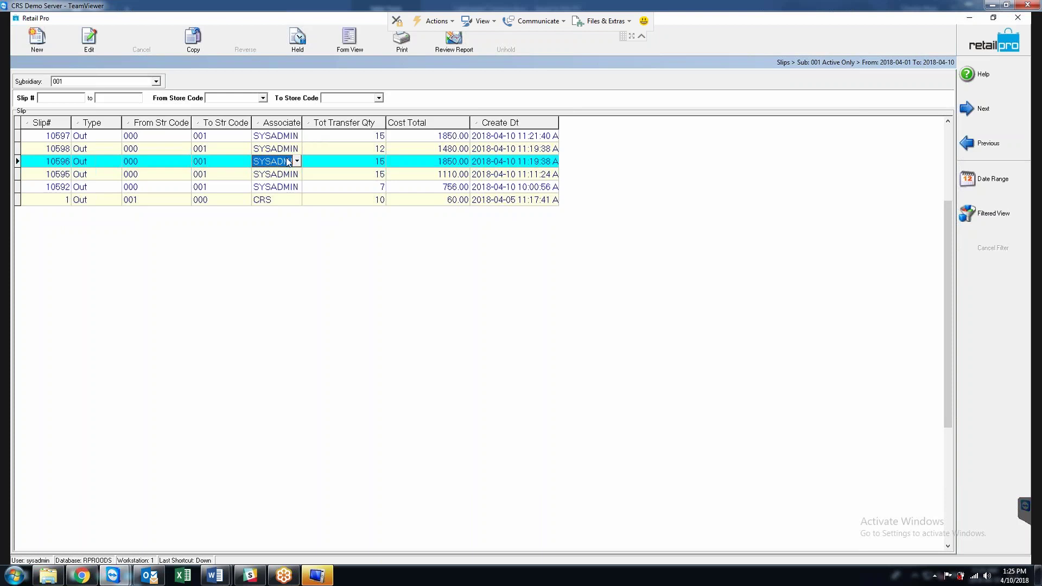
pyautogui.click(350, 139)
pyautogui.click(335, 155)
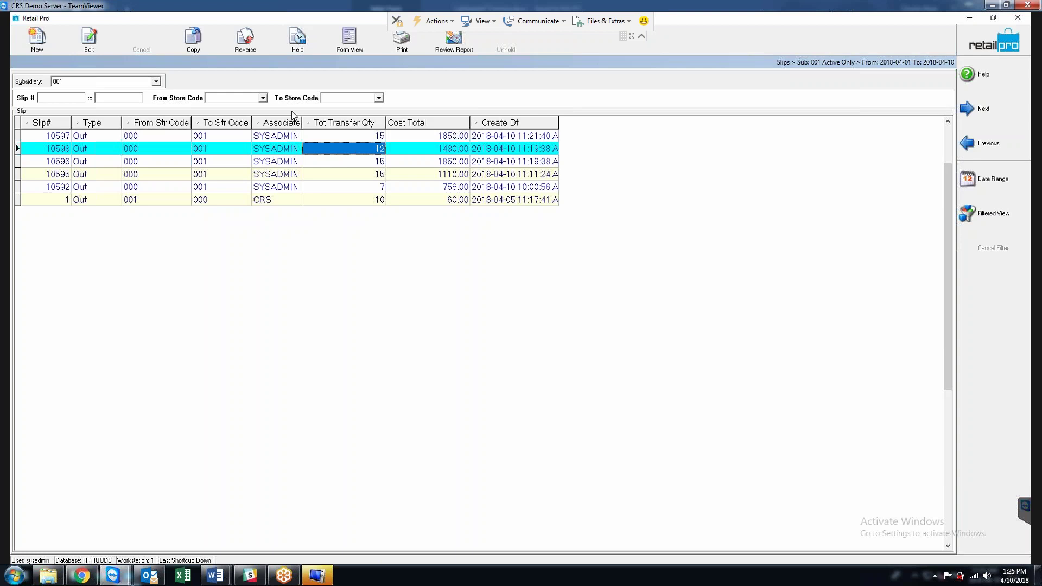
# - Start a new out slip from store 000 to store 001
pyautogui.click(37, 51)
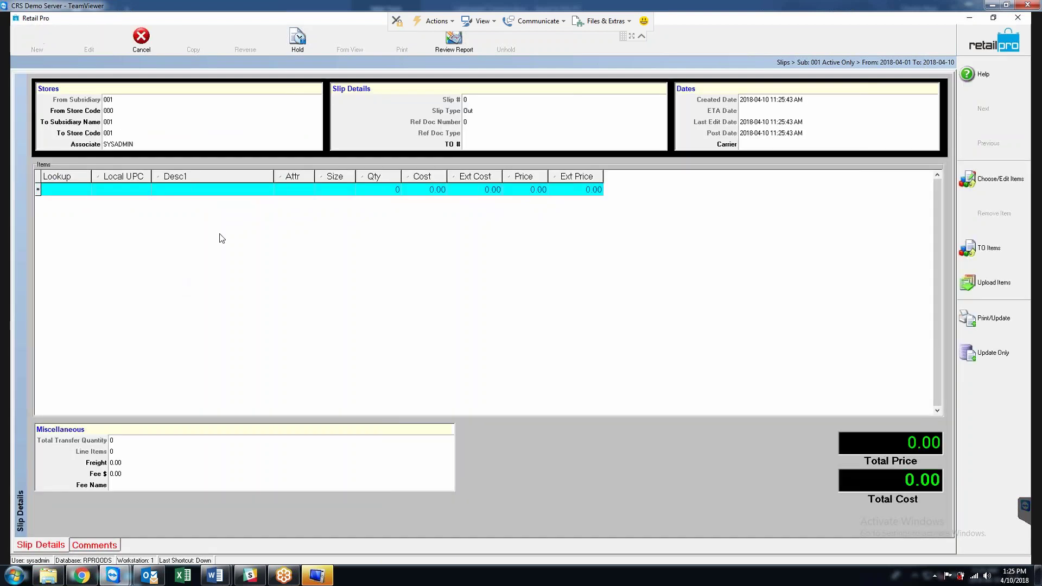
pyautogui.click(121, 112)
pyautogui.click(115, 134)
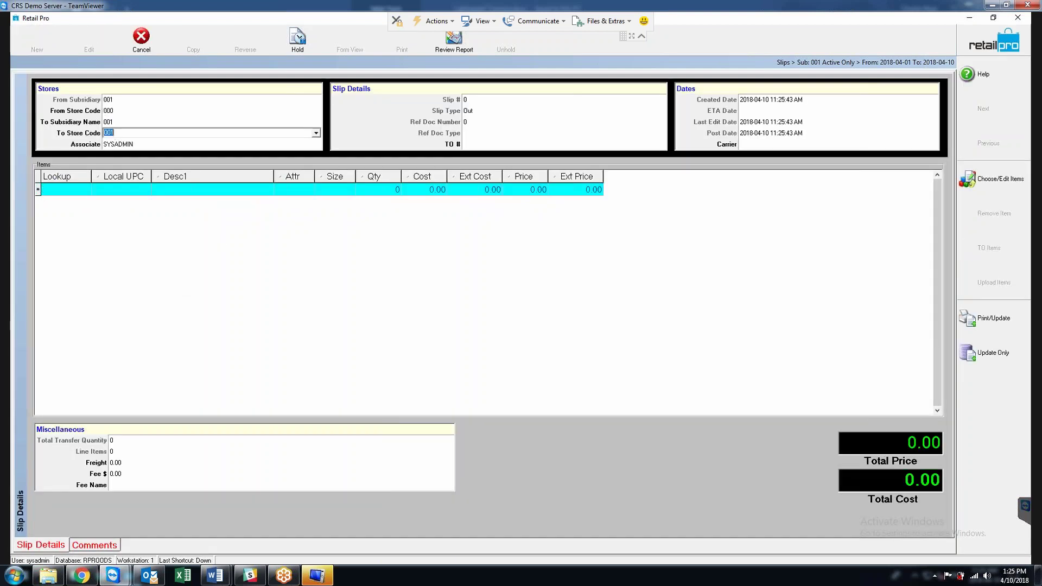
pyautogui.click(69, 189)
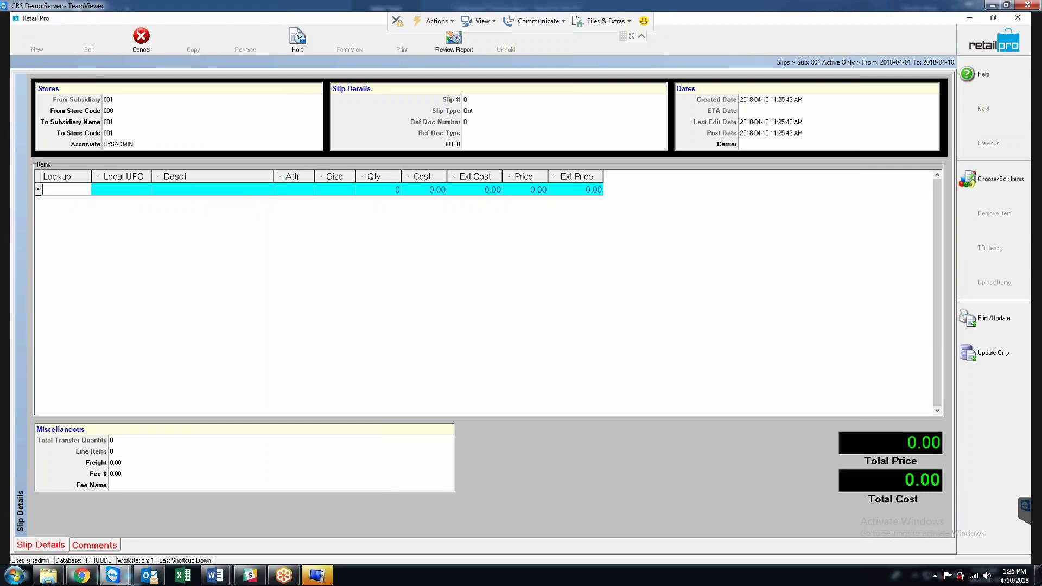
# - Open the slip's item selection and check the store quantities of the size 30 LEGACY COLOUR in its item details
pyautogui.click(983, 180)
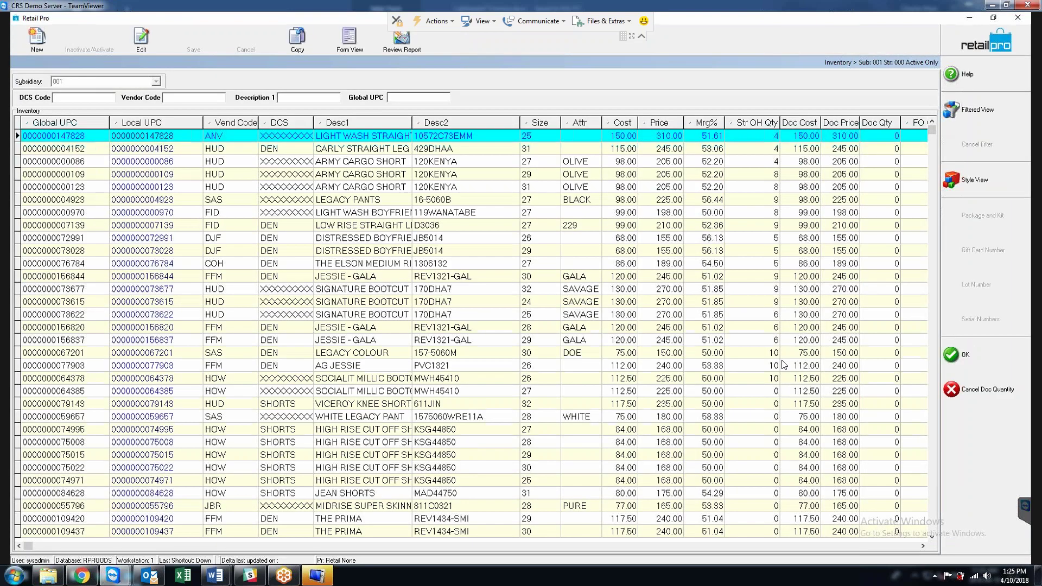
pyautogui.click(874, 353)
pyautogui.click(349, 38)
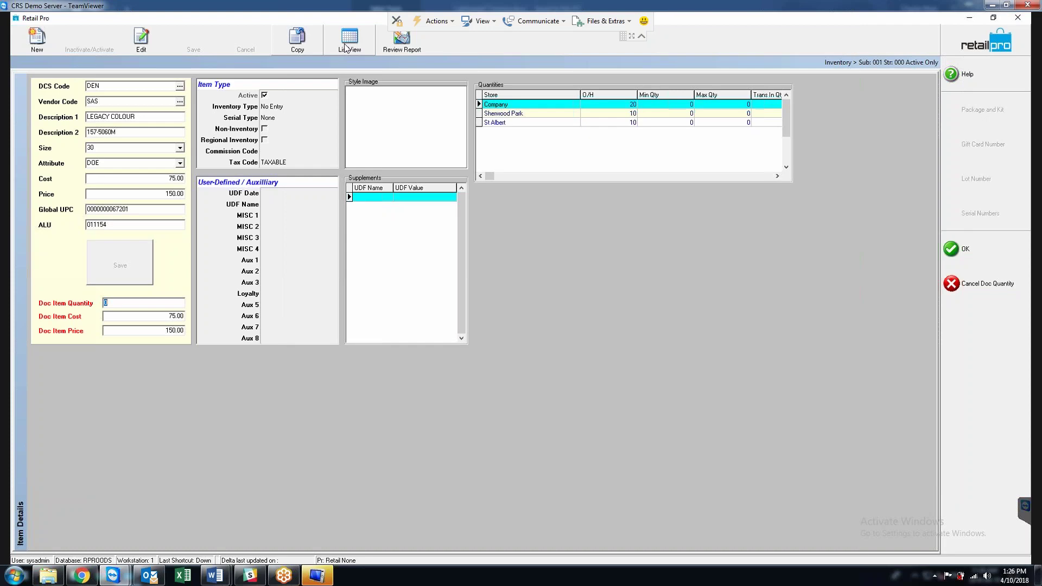
pyautogui.click(360, 50)
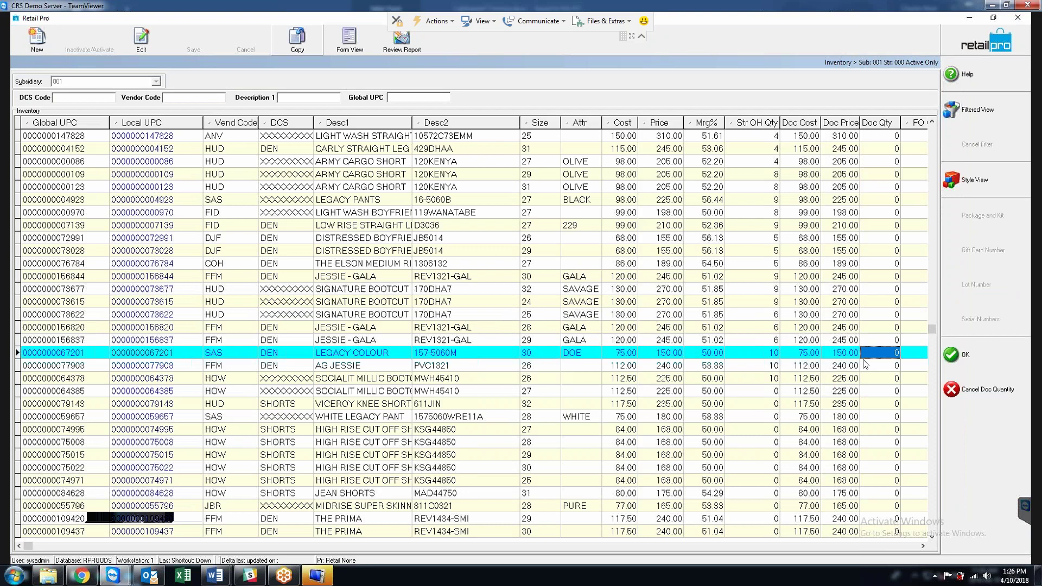
# - Add 10 each of LEGACY COLOUR size 30, AG JESSIE size 26 and SOCIALIT MILLIC BOOTCUT size 26 to the slip
pyautogui.click(876, 355)
pyautogui.write('10')
pyautogui.press('Down')
pyautogui.write('10')
pyautogui.press('Down')
pyautogui.write('10')
pyautogui.press('Down')
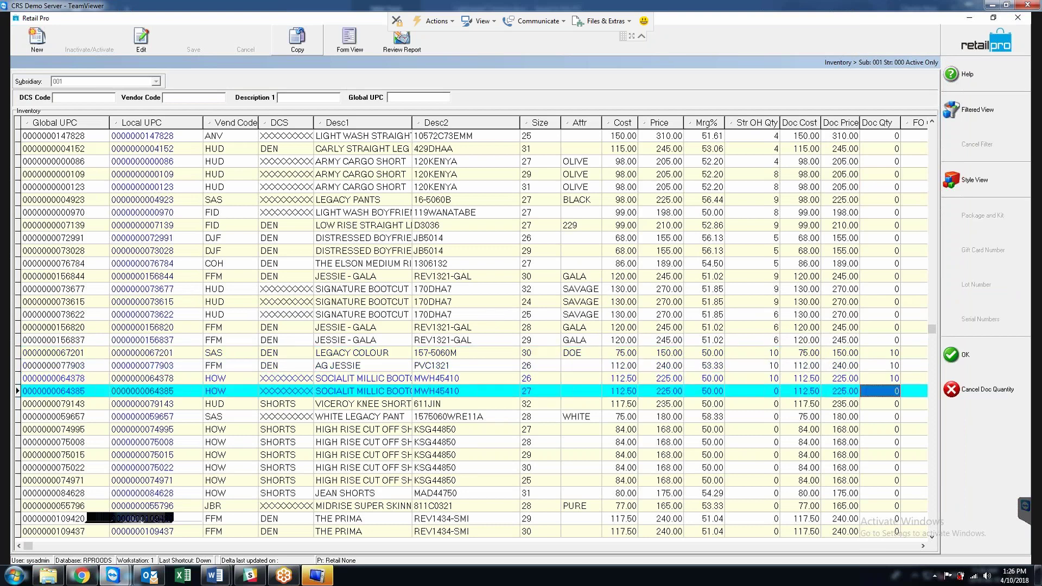
pyautogui.press('Up')
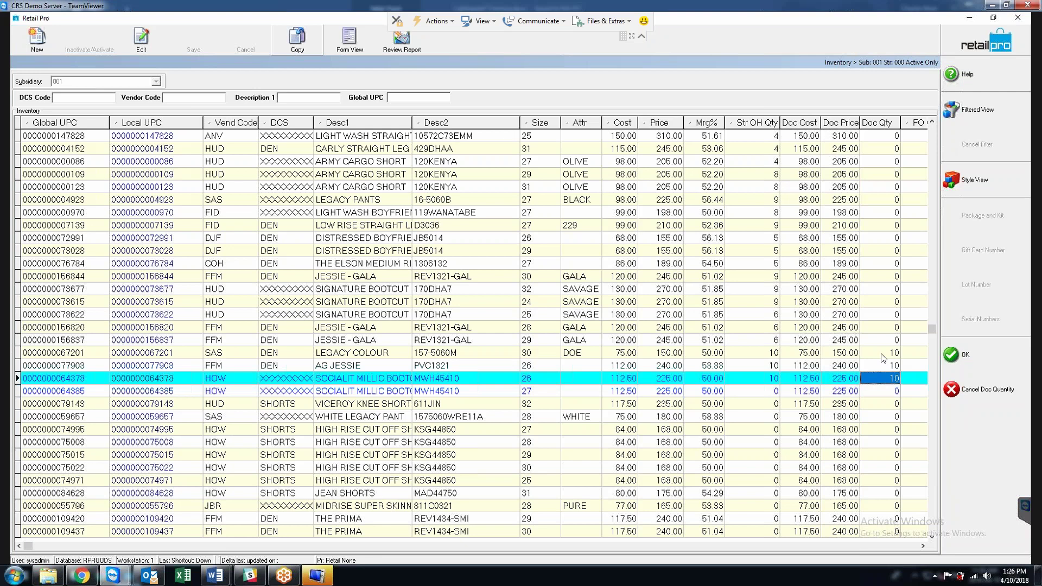
pyautogui.click(964, 356)
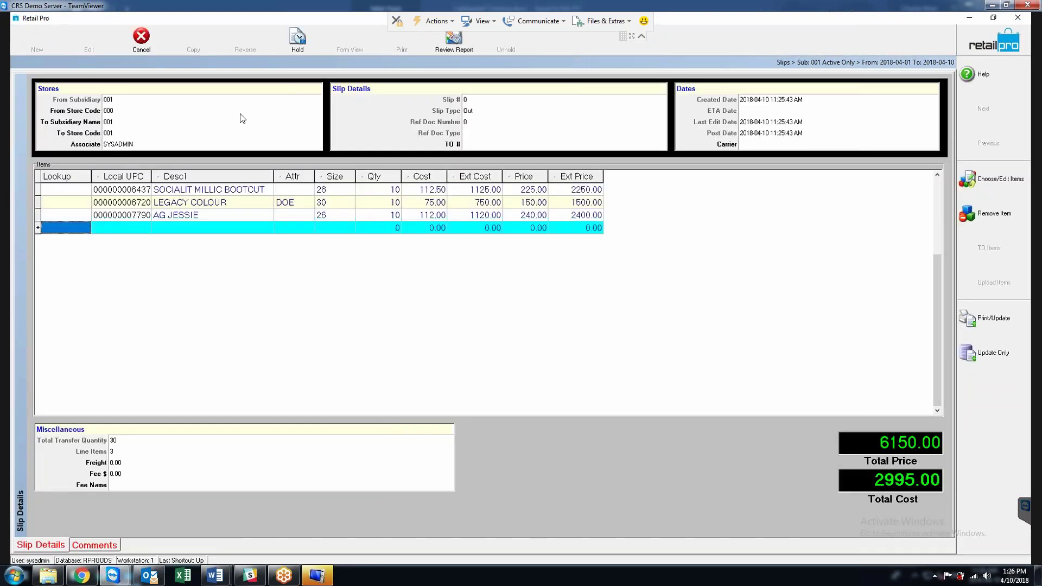
# - Check the slip's from and to store choices, keeping 000 Sherwood Park and 001 St Albert
pyautogui.click(263, 112)
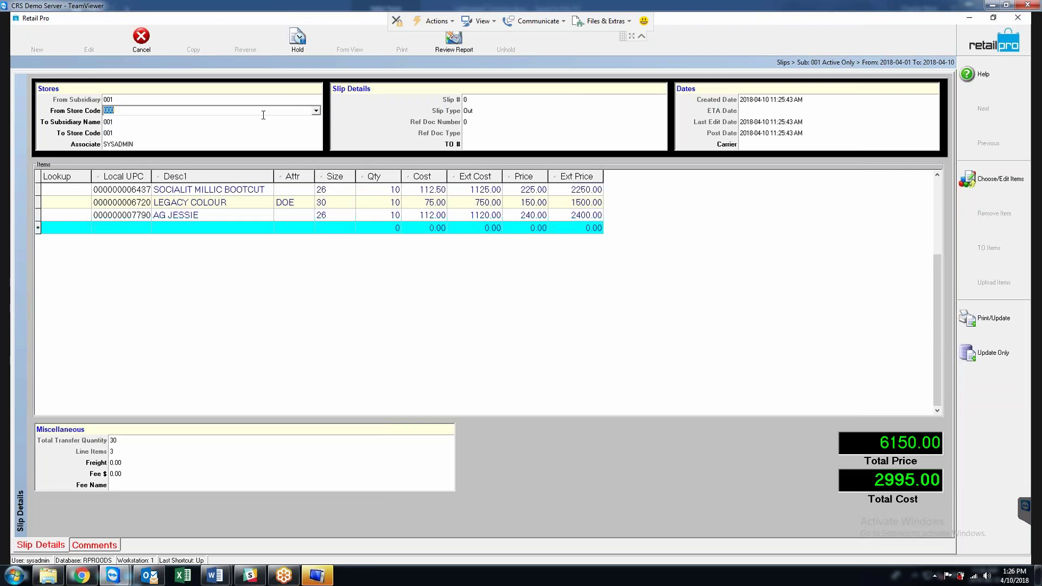
pyautogui.click(315, 111)
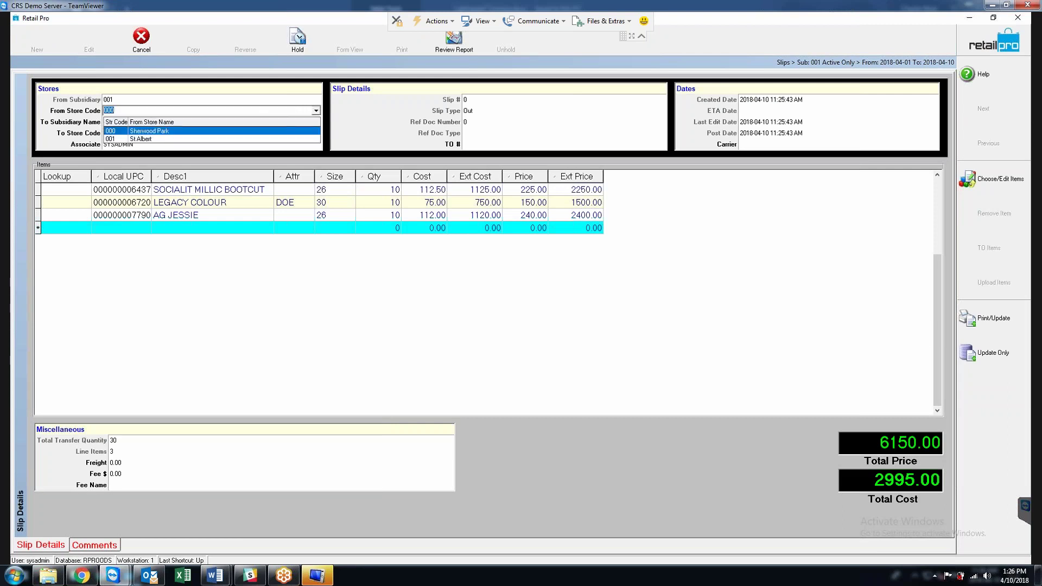
pyautogui.click(317, 112)
pyautogui.click(319, 131)
pyautogui.click(316, 133)
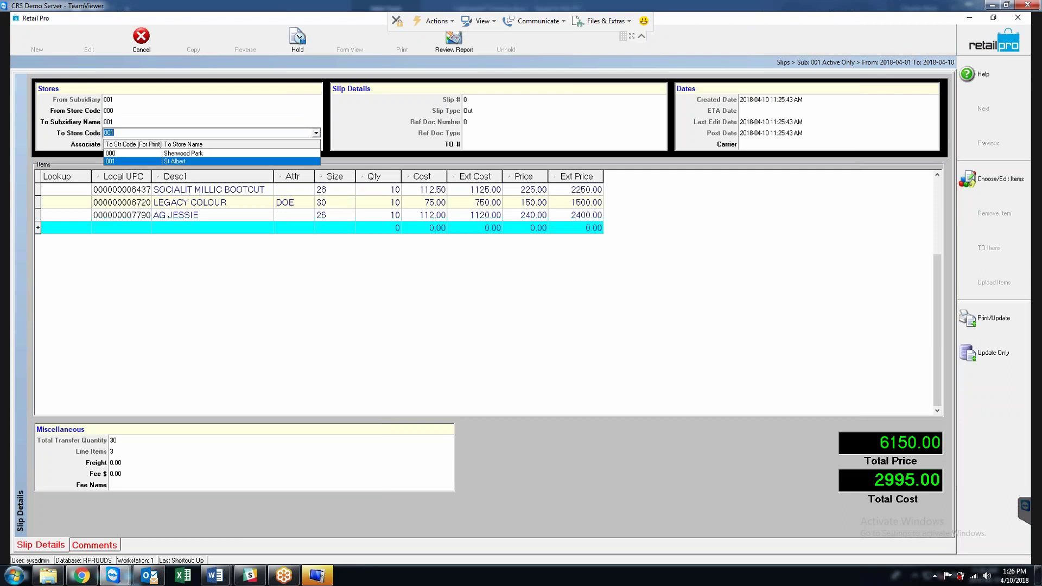
pyautogui.click(316, 133)
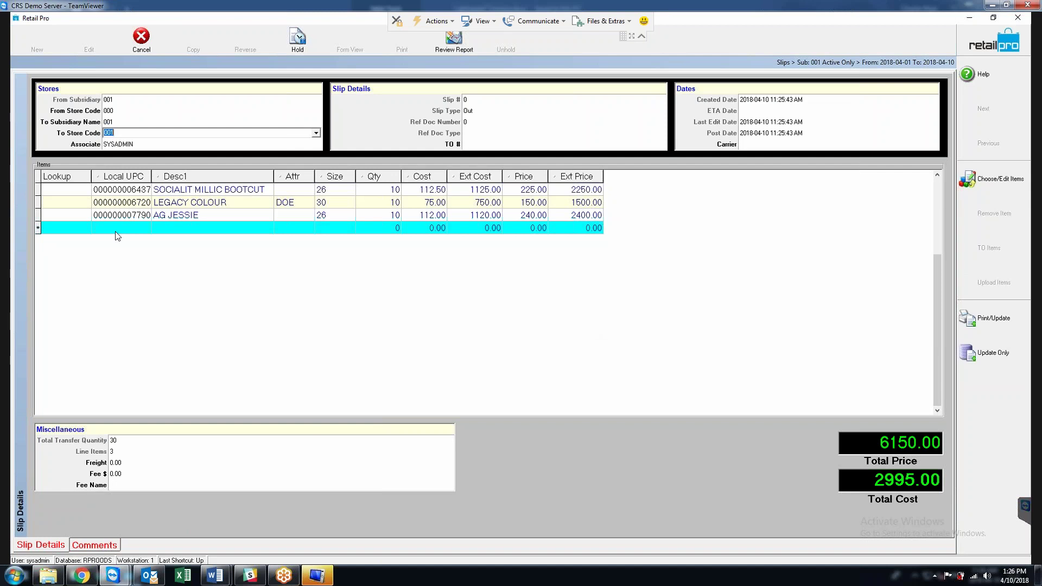
# - Review the slip's three item rows with their descriptions, quantities and extended costs
pyautogui.click(70, 203)
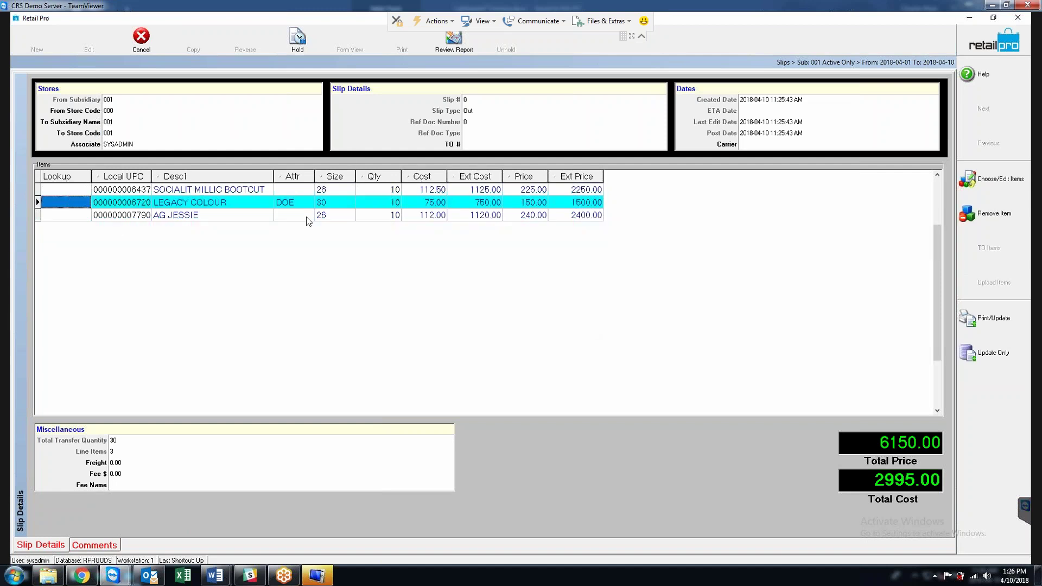
pyautogui.click(254, 193)
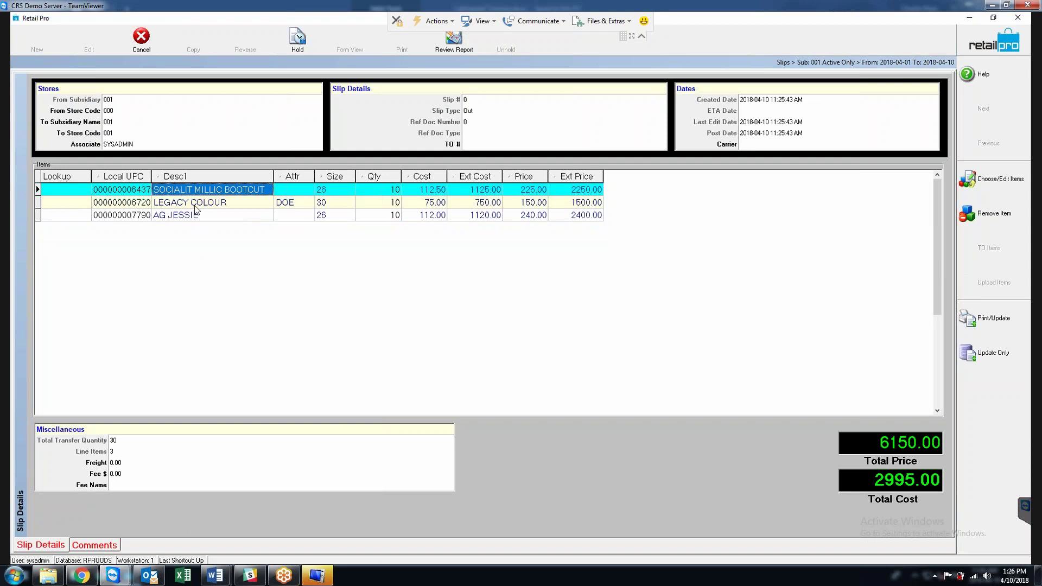
pyautogui.click(198, 201)
pyautogui.click(216, 216)
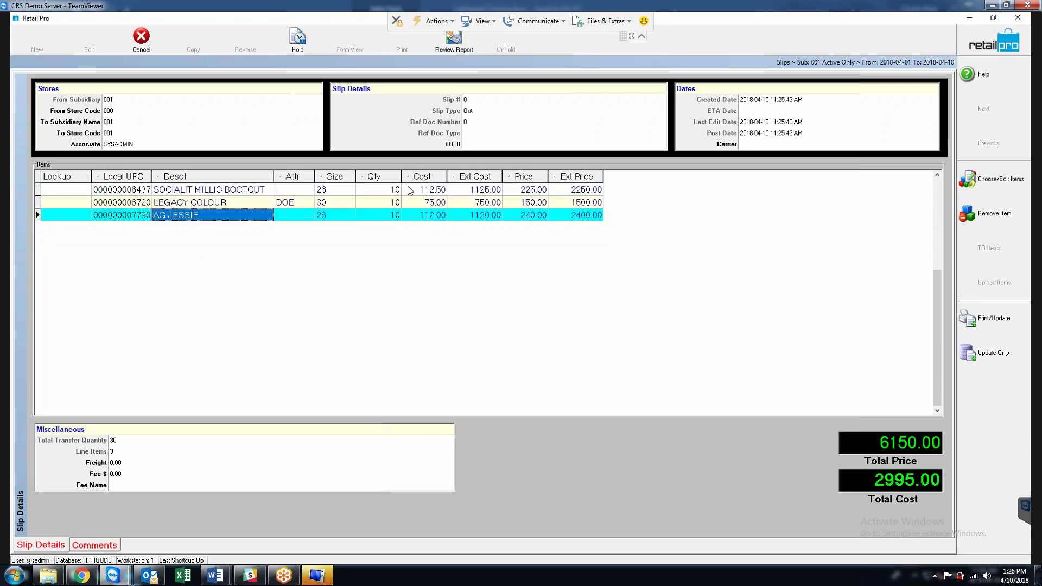
pyautogui.click(457, 191)
# - Update the slip without printing it, and close the slips list
pyautogui.click(986, 354)
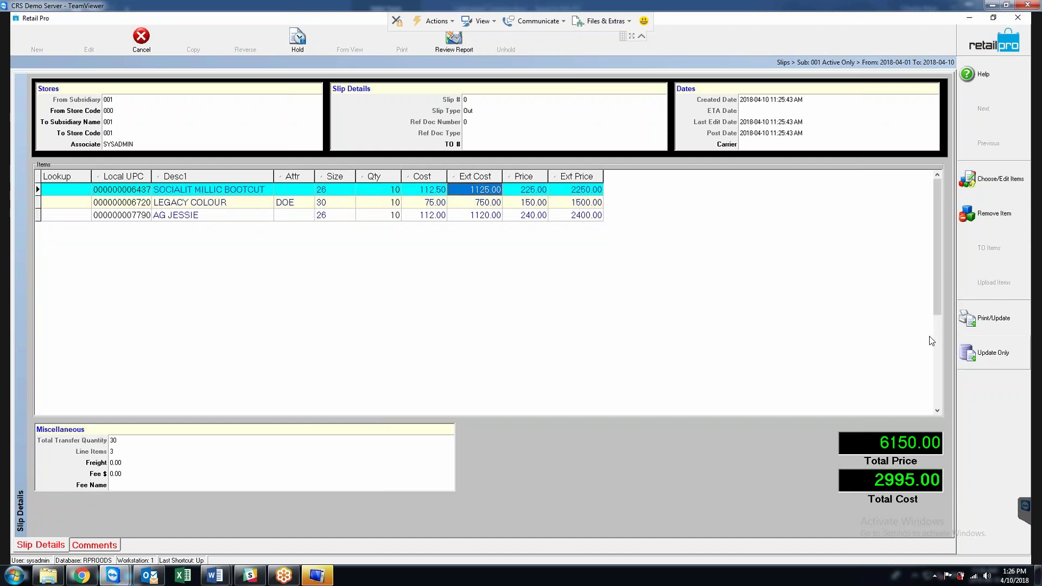
pyautogui.click(494, 319)
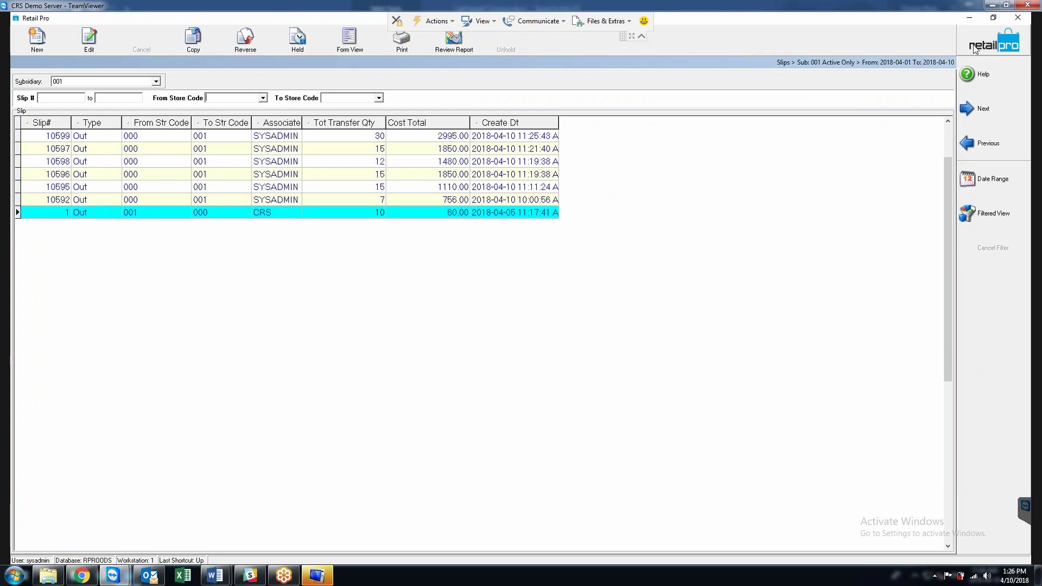
pyautogui.press('Escape')
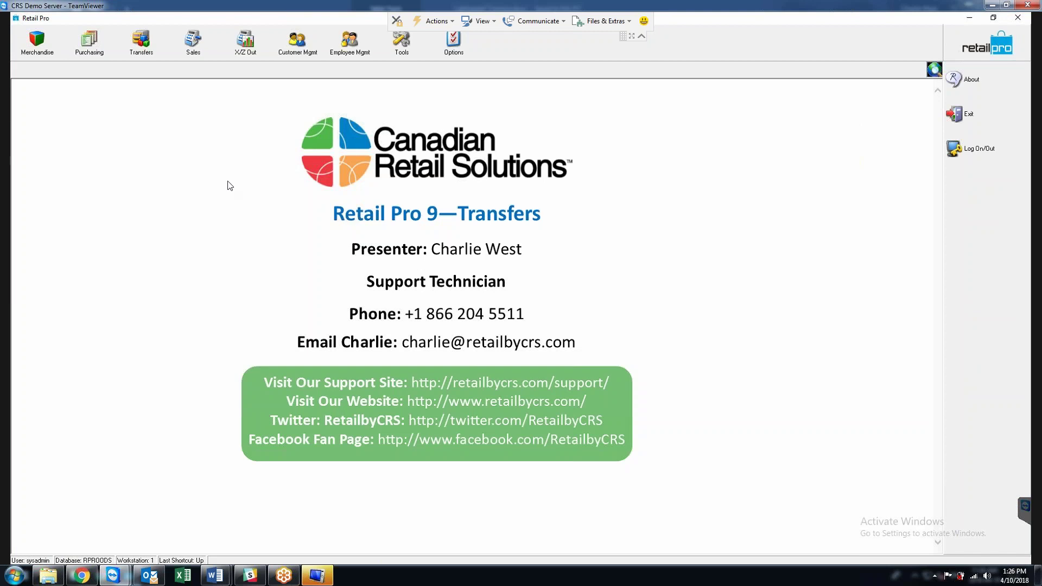
# - Open the vouchers list, check the newest receive voucher's quantity received and creation date, and close the list
pyautogui.click(88, 44)
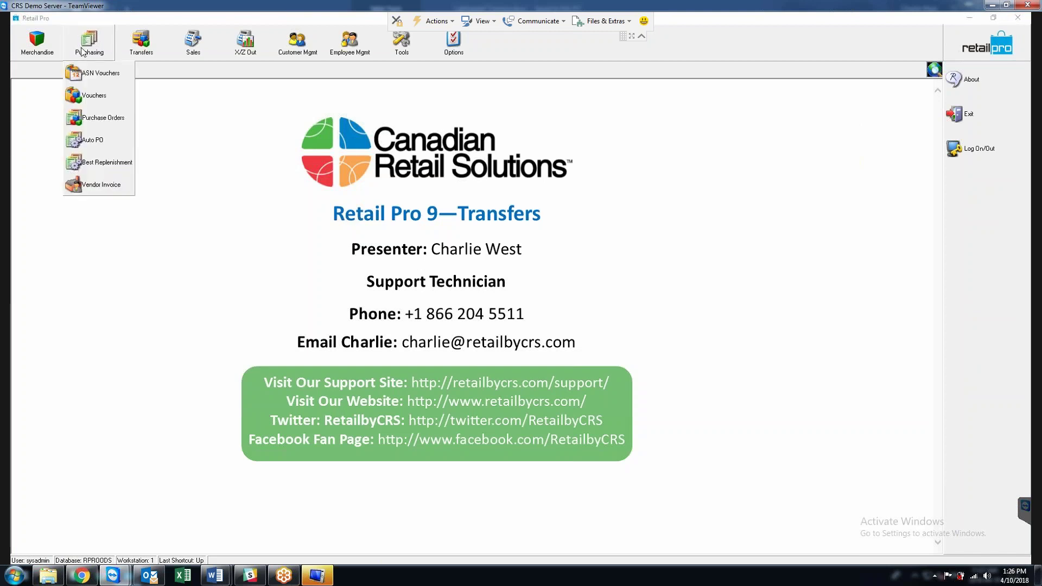
pyautogui.click(98, 95)
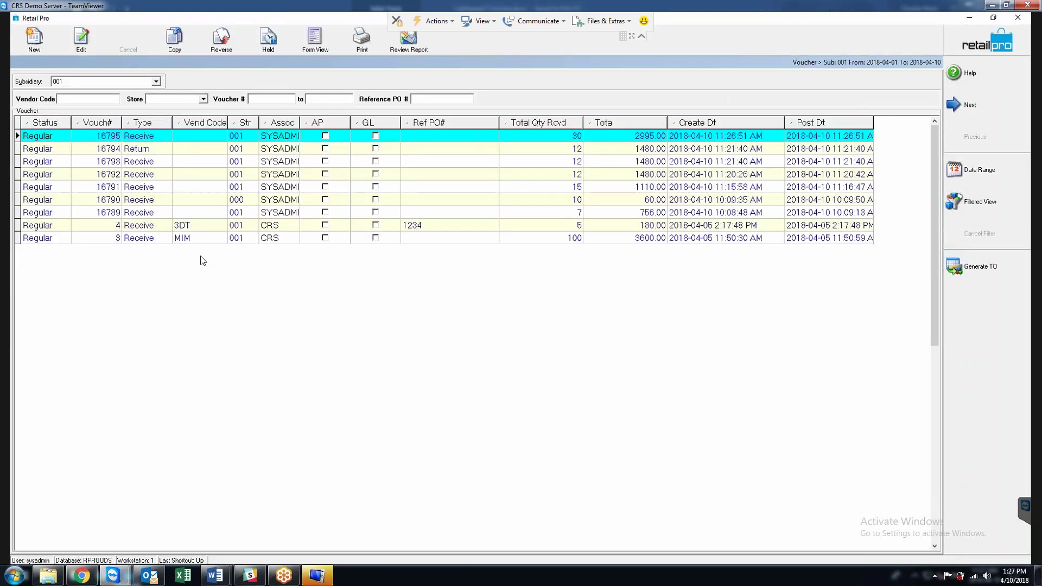
pyautogui.click(541, 136)
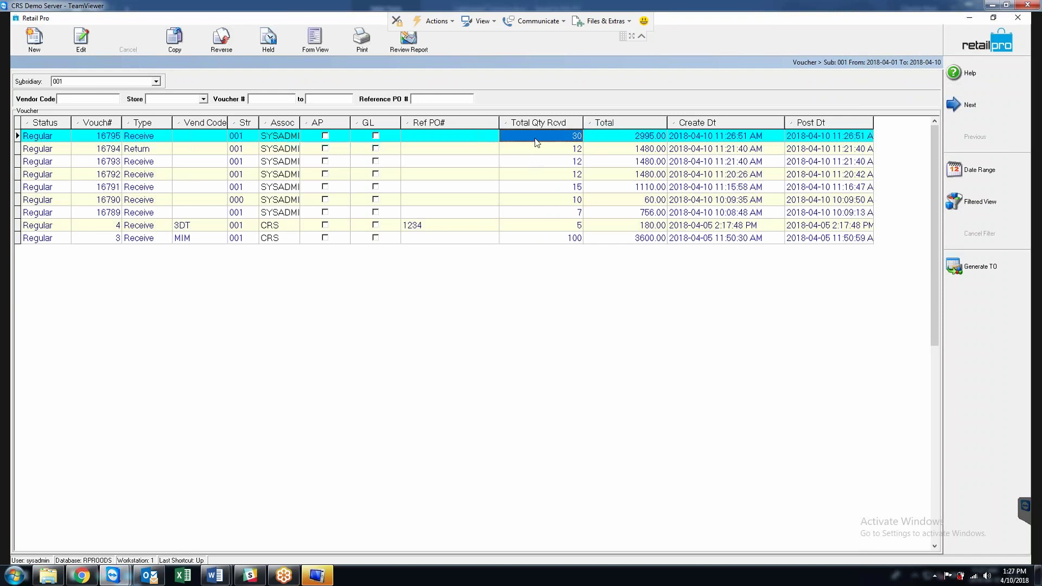
pyautogui.click(709, 136)
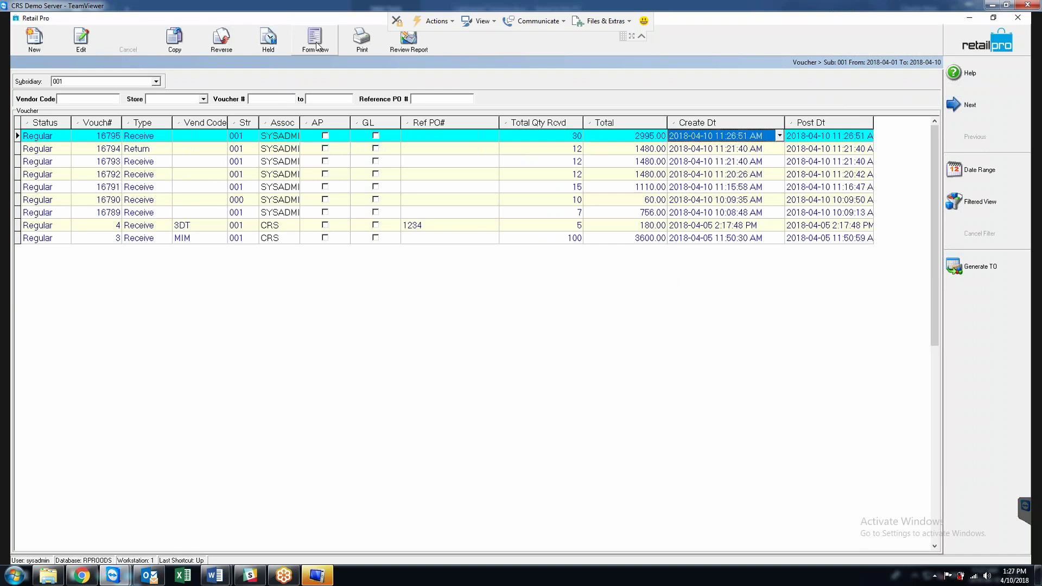
pyautogui.click(959, 50)
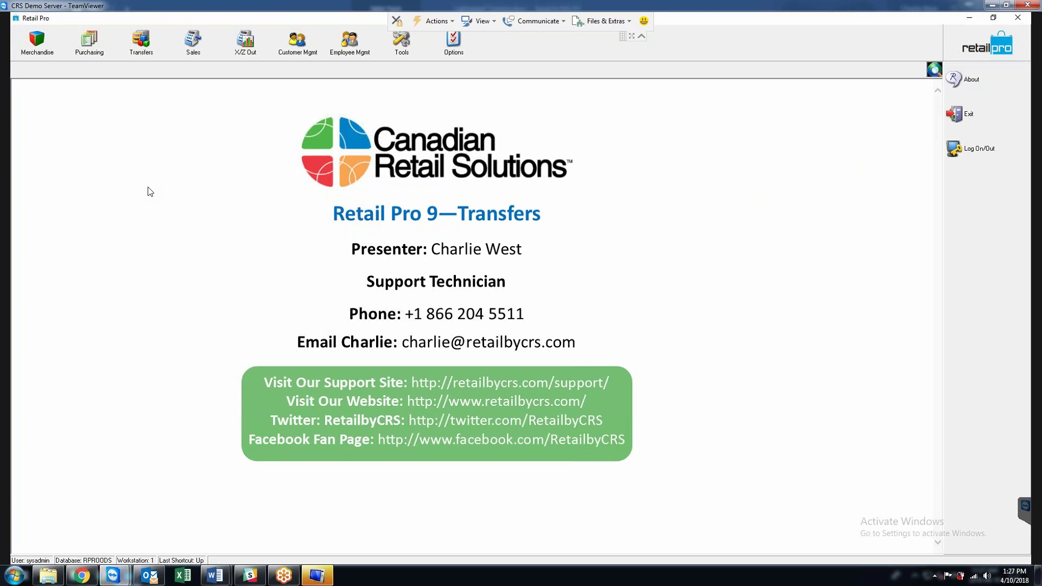
# - Open the inventory list and check the store on-hand quantities for LEGACY COLOUR size 30 and AG JESSIE size 26
pyautogui.click(32, 46)
pyautogui.click(60, 119)
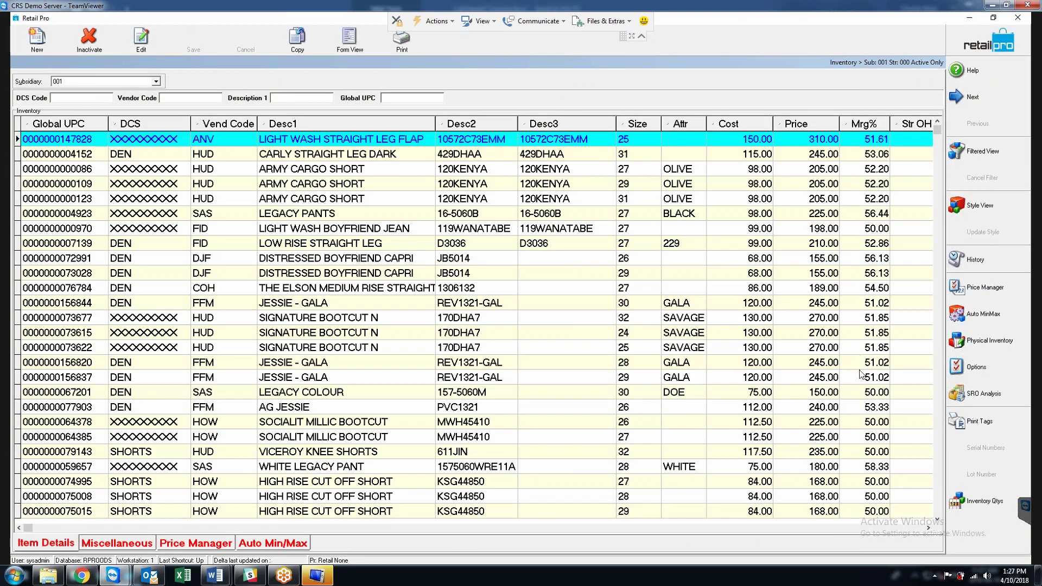
pyautogui.click(928, 528)
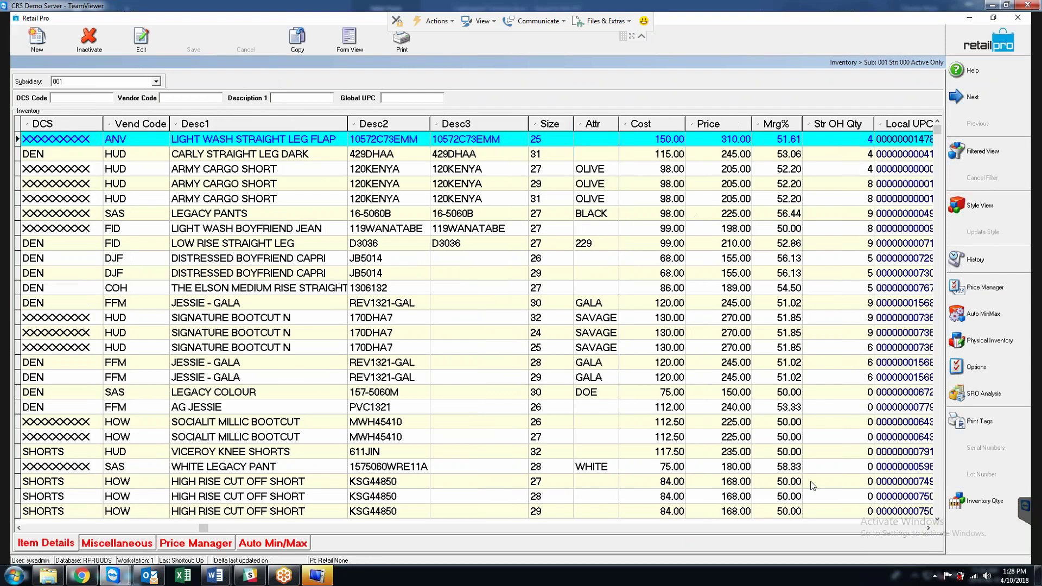
pyautogui.click(837, 393)
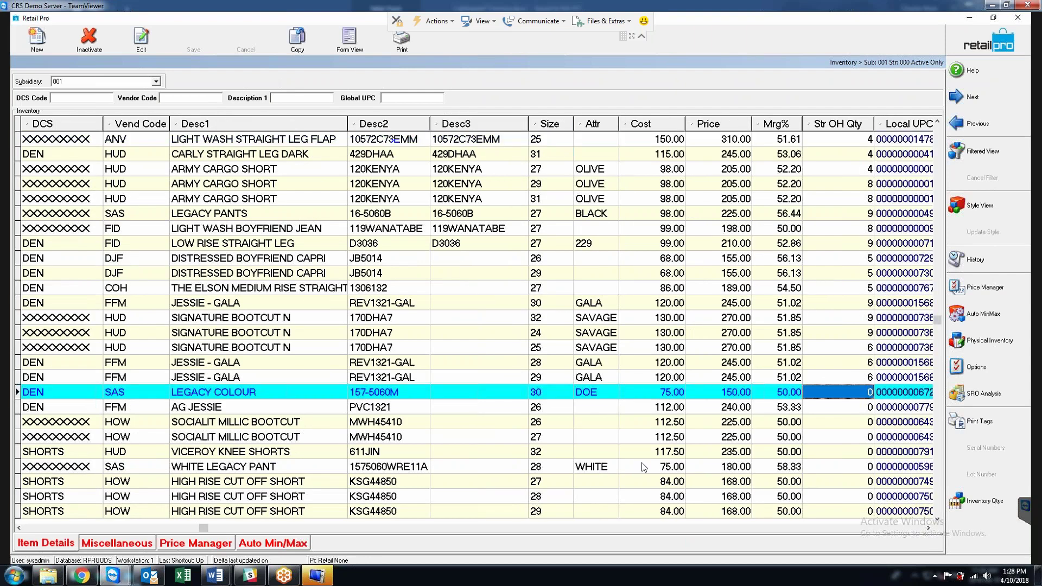
pyautogui.click(849, 413)
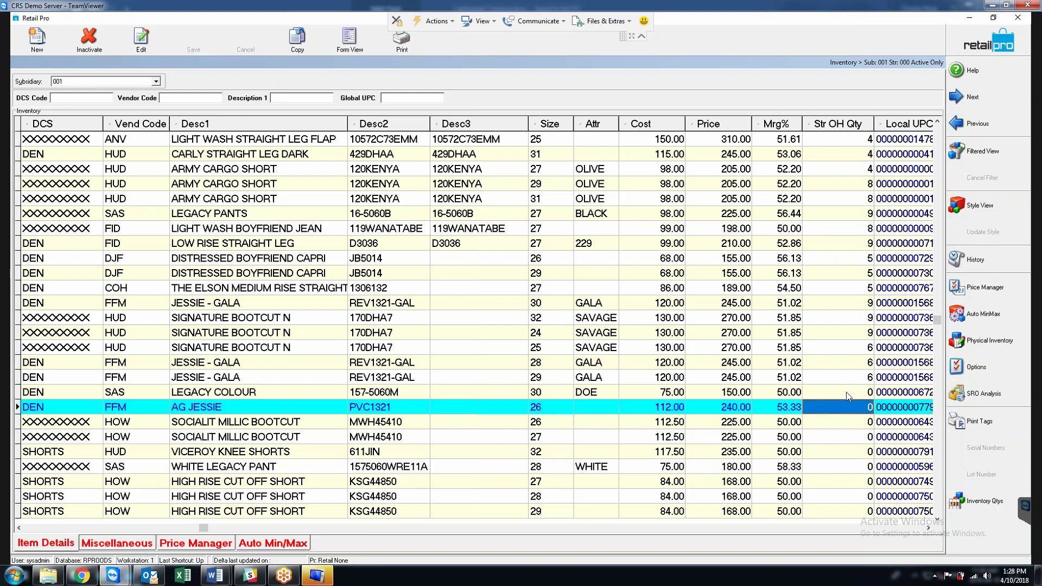
pyautogui.press('Up')
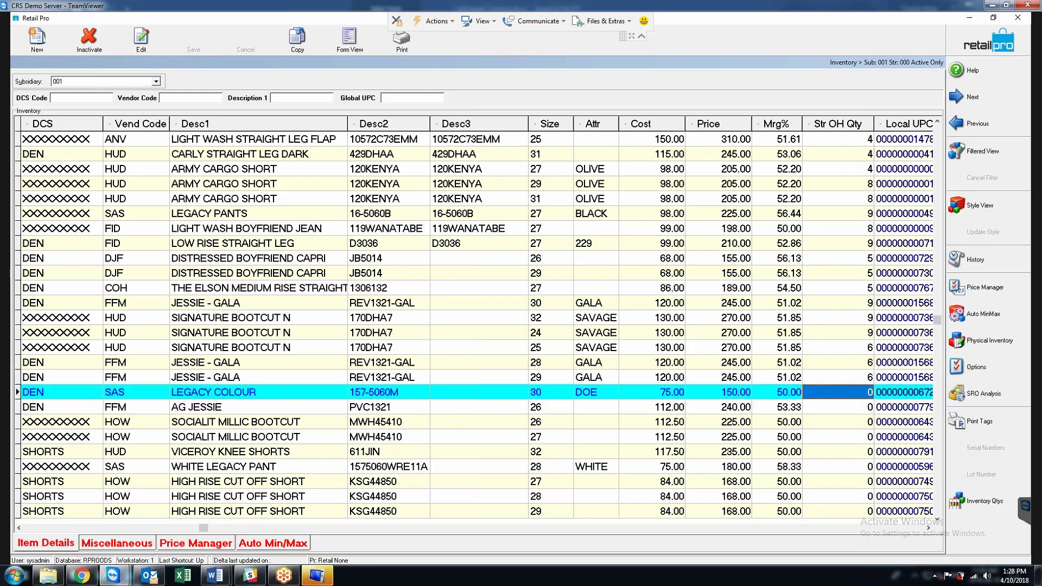
# - View LEGACY COLOUR's item details, check on-hand quantities for Sherwood Park and St Albert, and leave the inventory
pyautogui.click(349, 40)
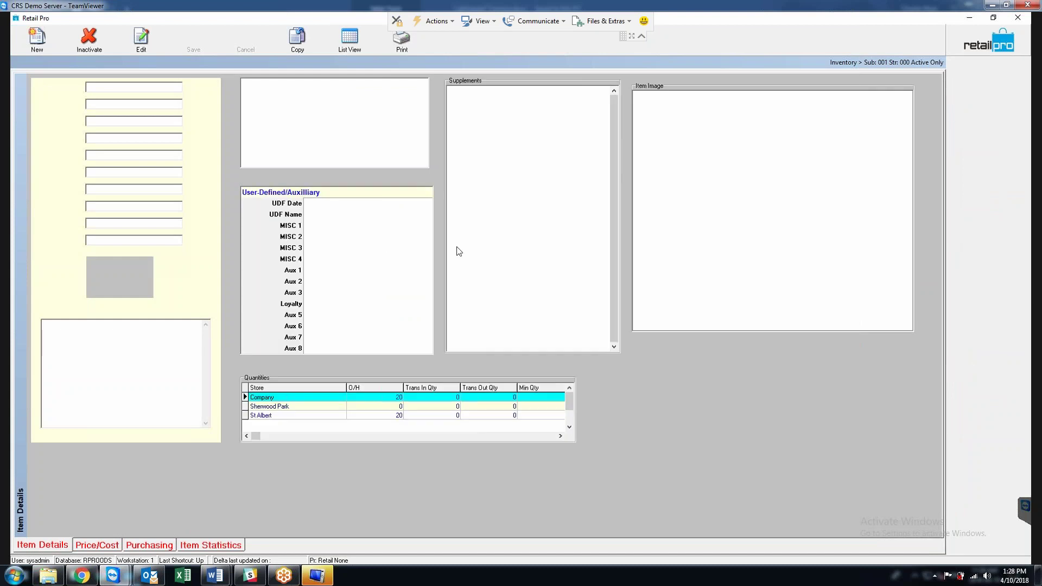
pyautogui.click(386, 407)
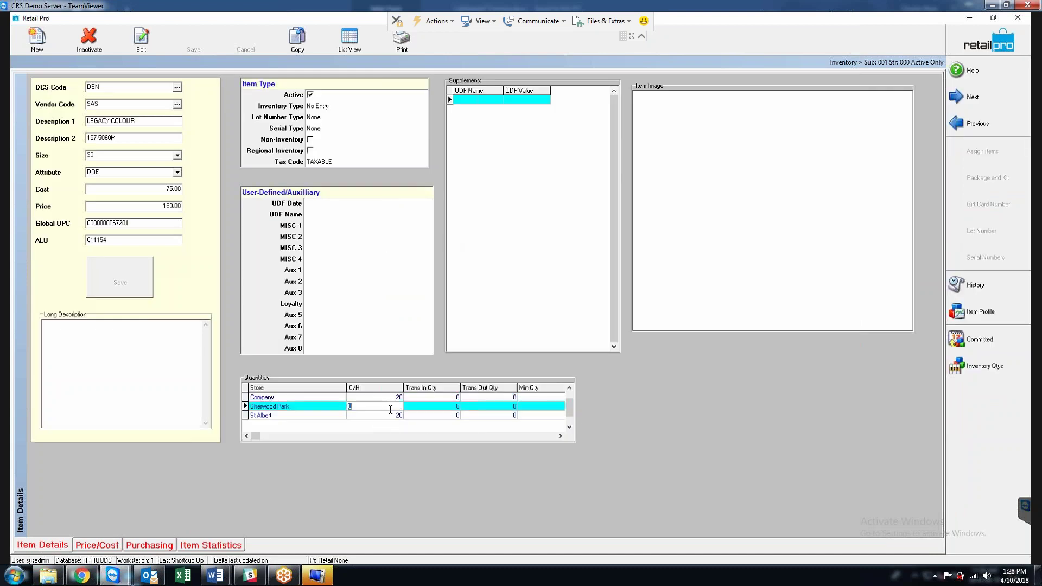
pyautogui.press('Down')
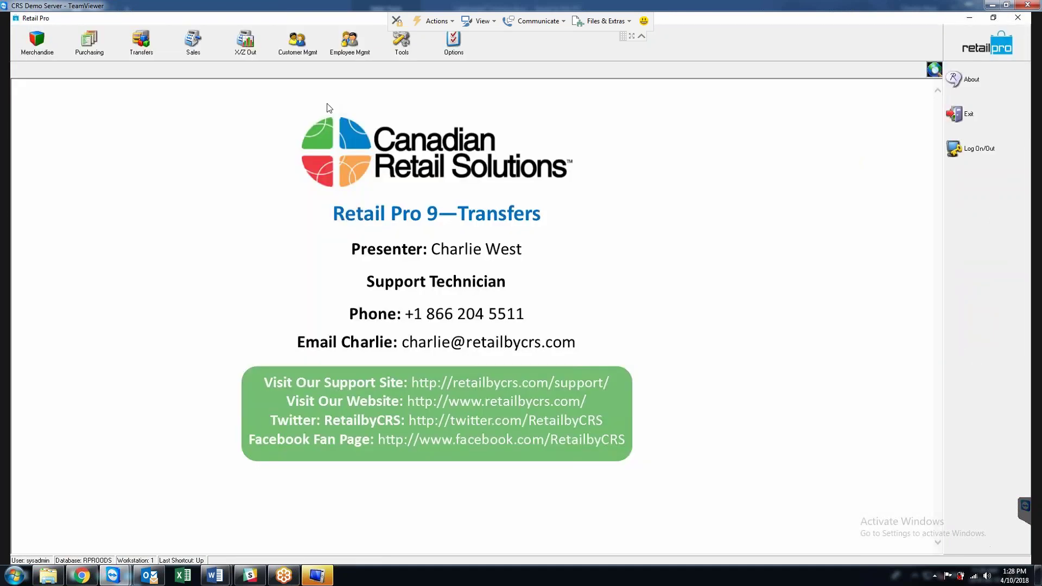
# - Open transfer verification to look at the out slips
pyautogui.click(141, 42)
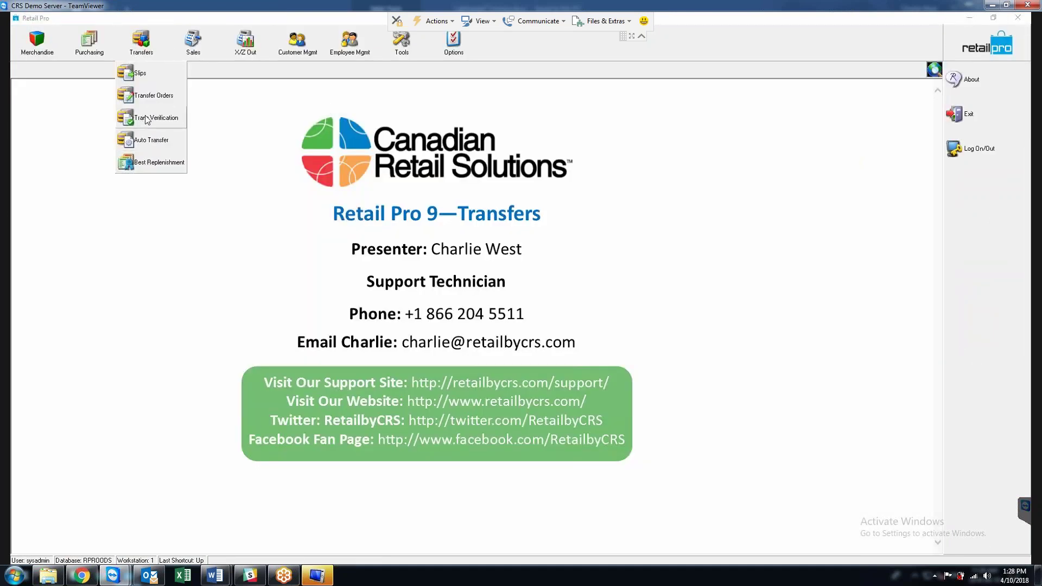
pyautogui.click(145, 118)
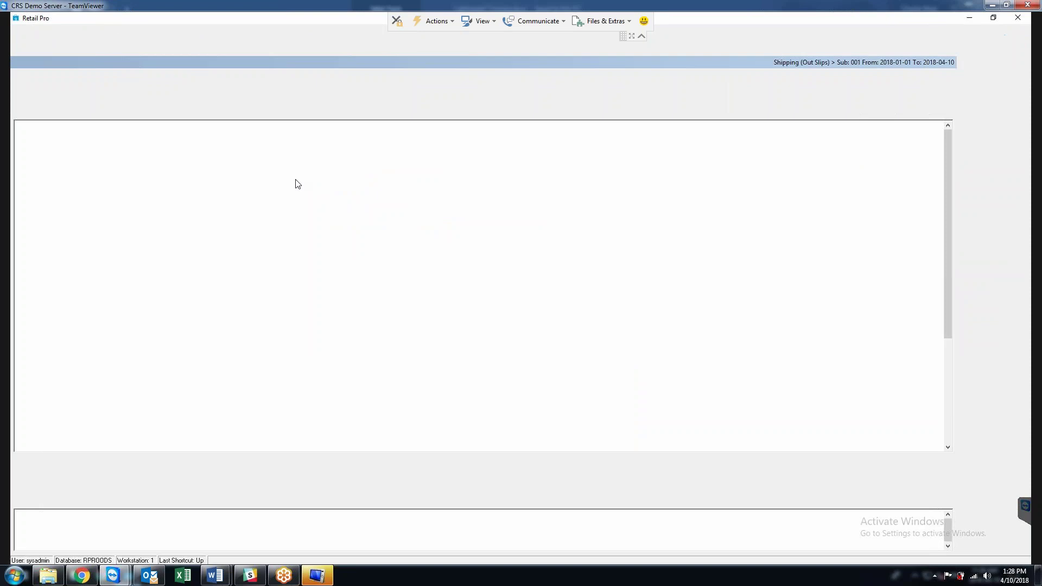
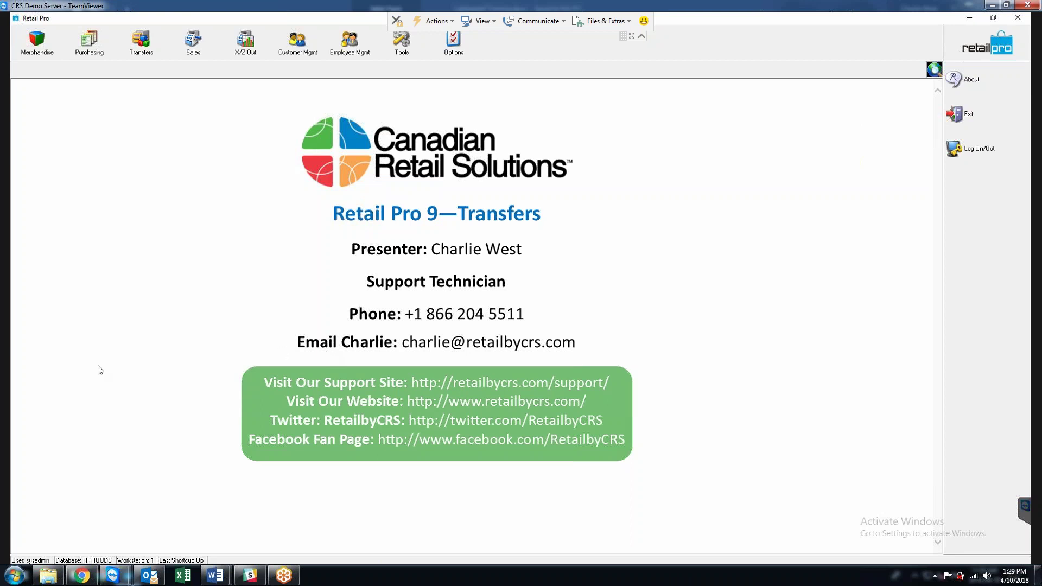
# - Open the transfer orders list, set its filter bar colour to clHighlightText in the Page Designer, and save the layout
pyautogui.click(144, 52)
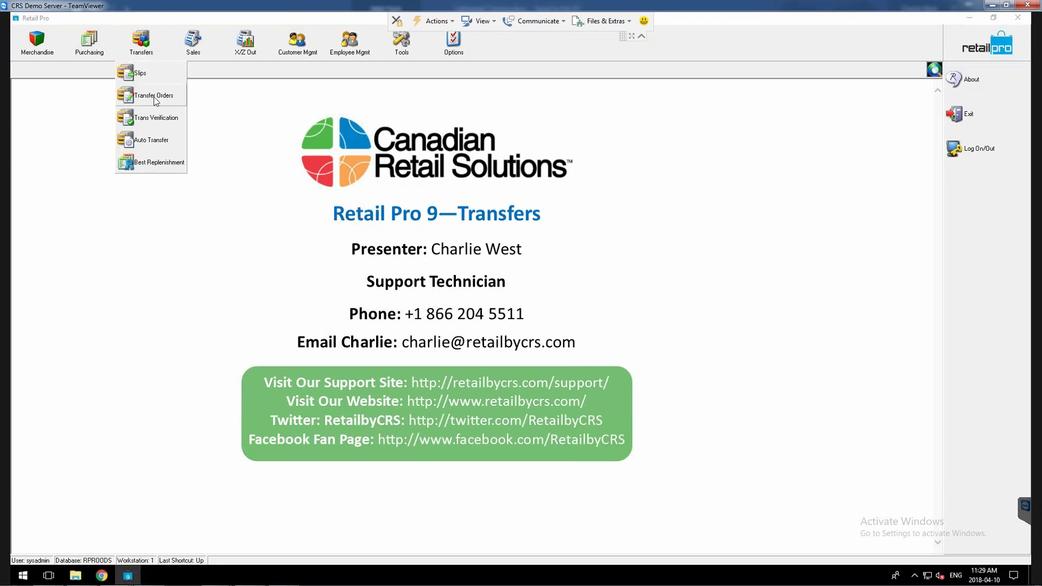
pyautogui.click(155, 96)
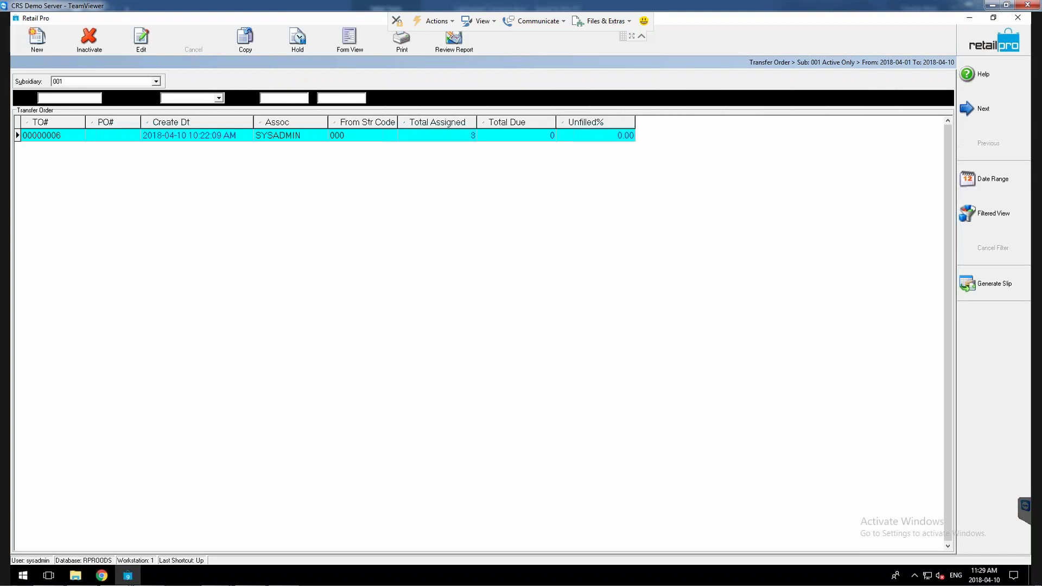
pyautogui.rightClick(389, 99)
pyautogui.click(631, 152)
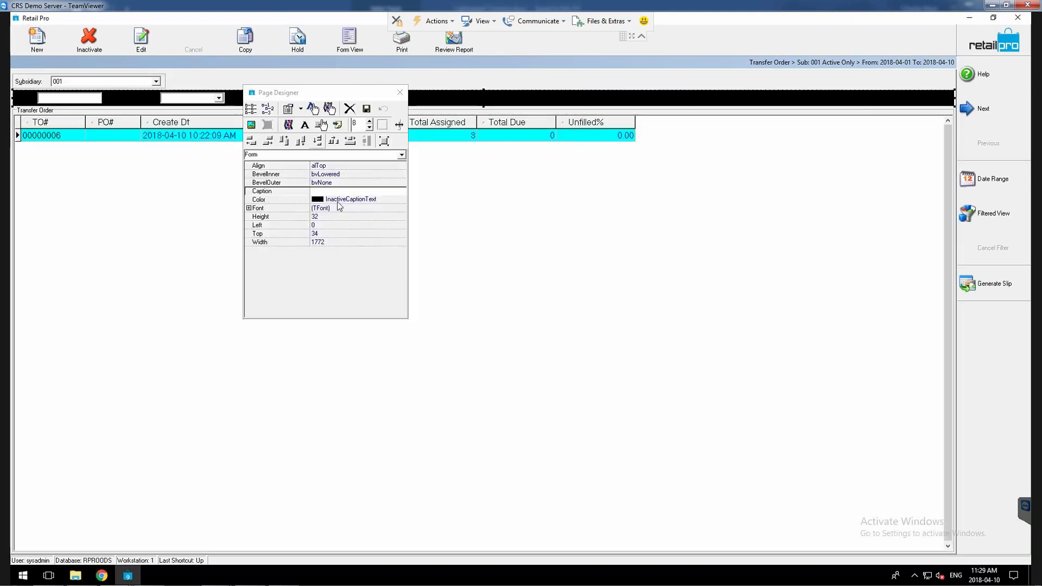
pyautogui.click(391, 200)
pyautogui.click(401, 201)
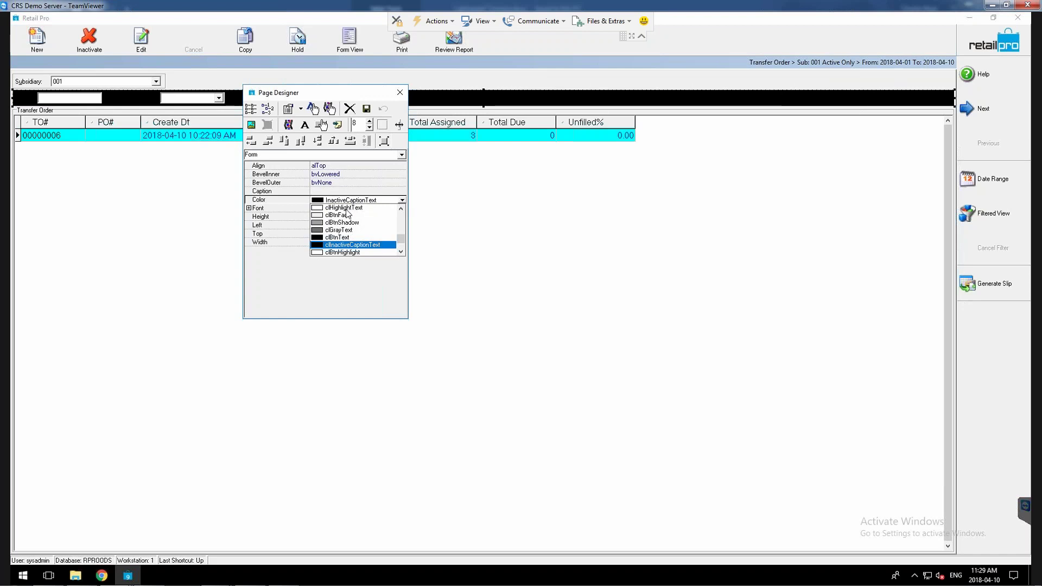
pyautogui.click(345, 209)
pyautogui.click(366, 109)
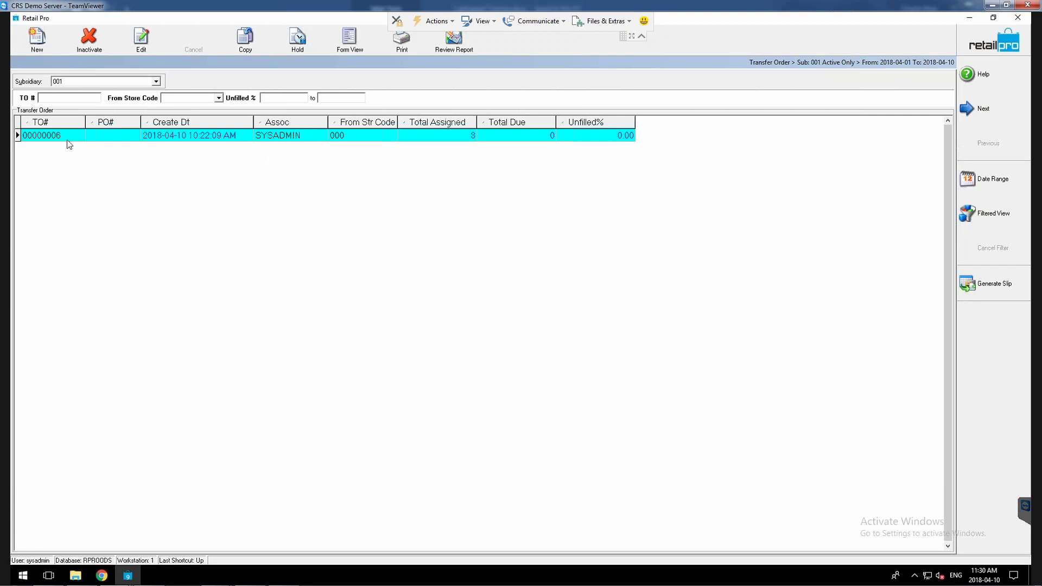
# - Start a new transfer order, keep 000 as the from store, and check the allocation columns for stores 000 and 001
pyautogui.click(34, 41)
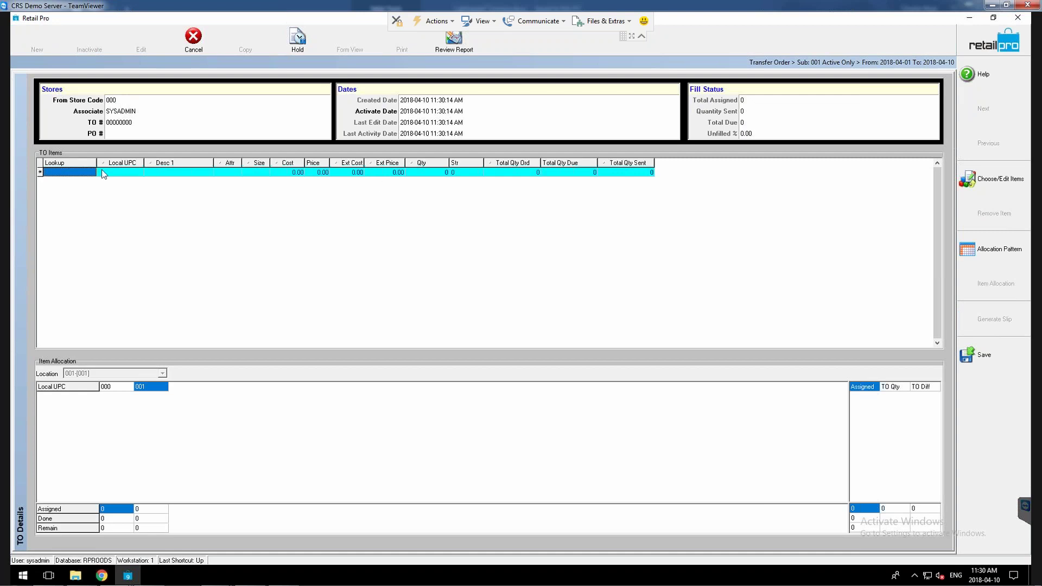
pyautogui.hotkey('shift', 'Tab')
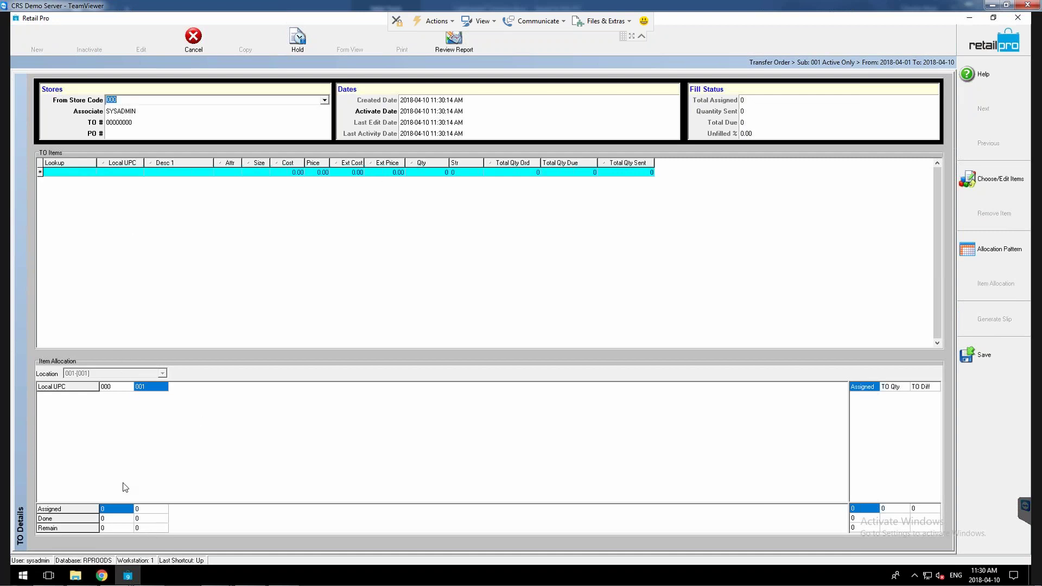
pyautogui.click(116, 387)
pyautogui.click(169, 388)
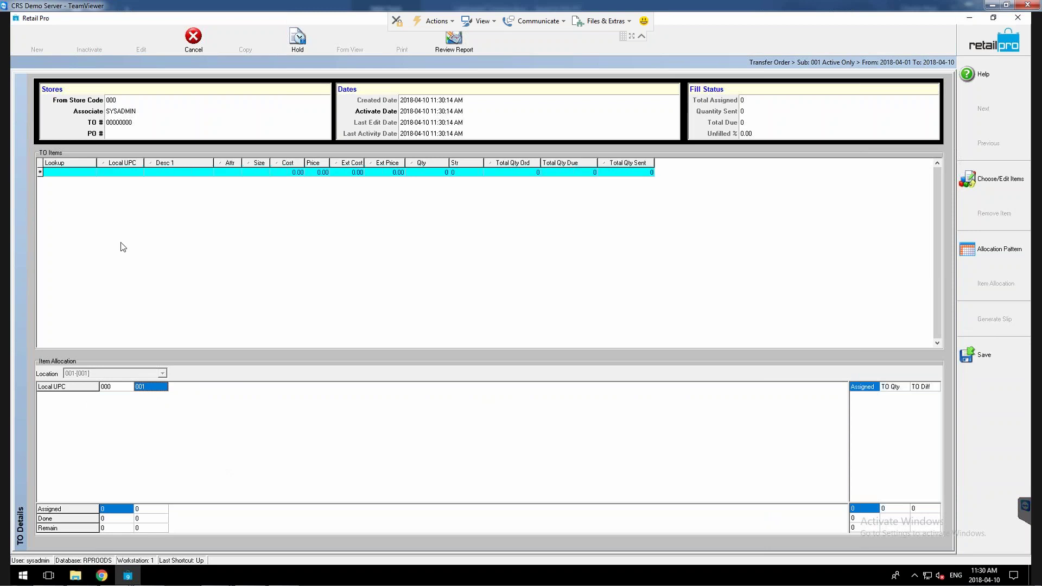
pyautogui.click(93, 162)
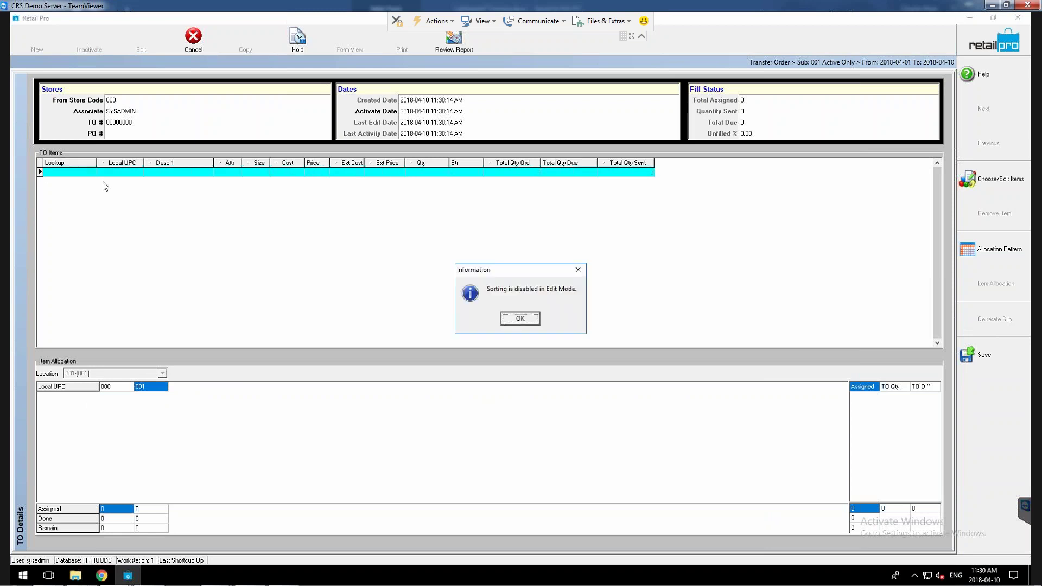
pyautogui.click(520, 319)
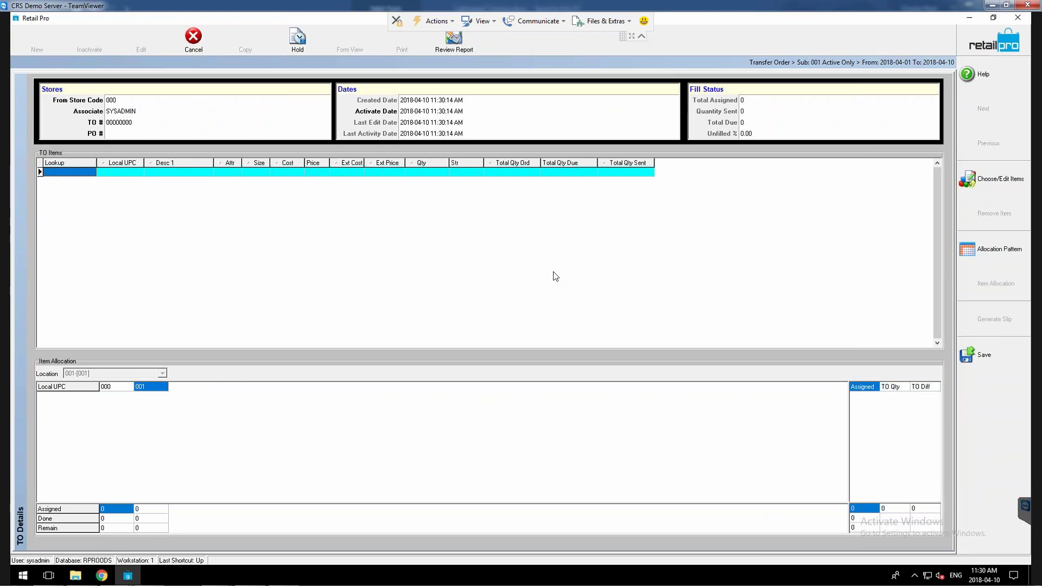
# - Add 5 each of JESSIE - GALA size 30 and SIGNATURE BOOTCUT sizes 32 and 24 to the transfer order, and save it
pyautogui.click(987, 181)
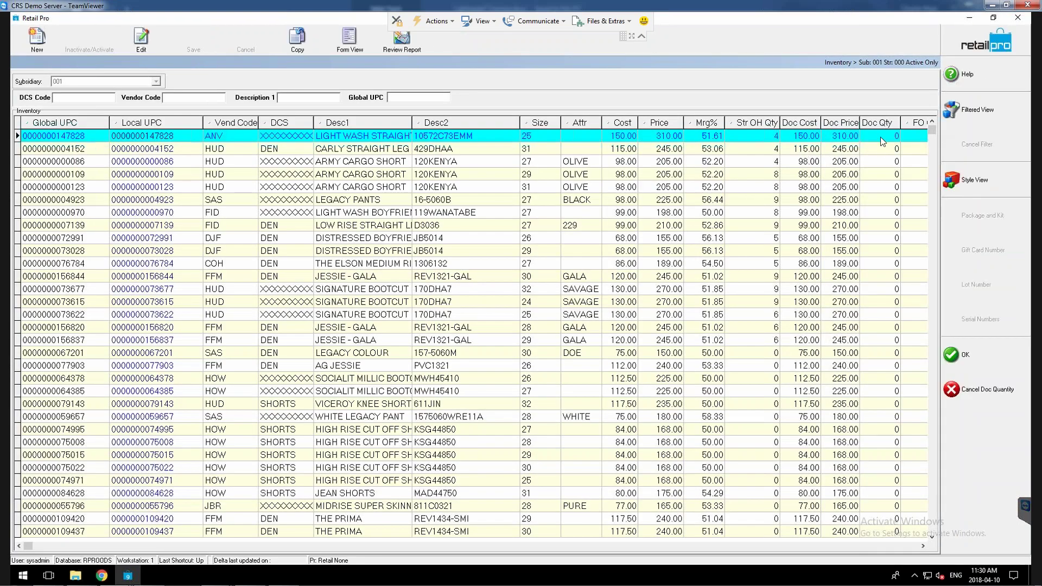
pyautogui.click(875, 278)
pyautogui.click(876, 278)
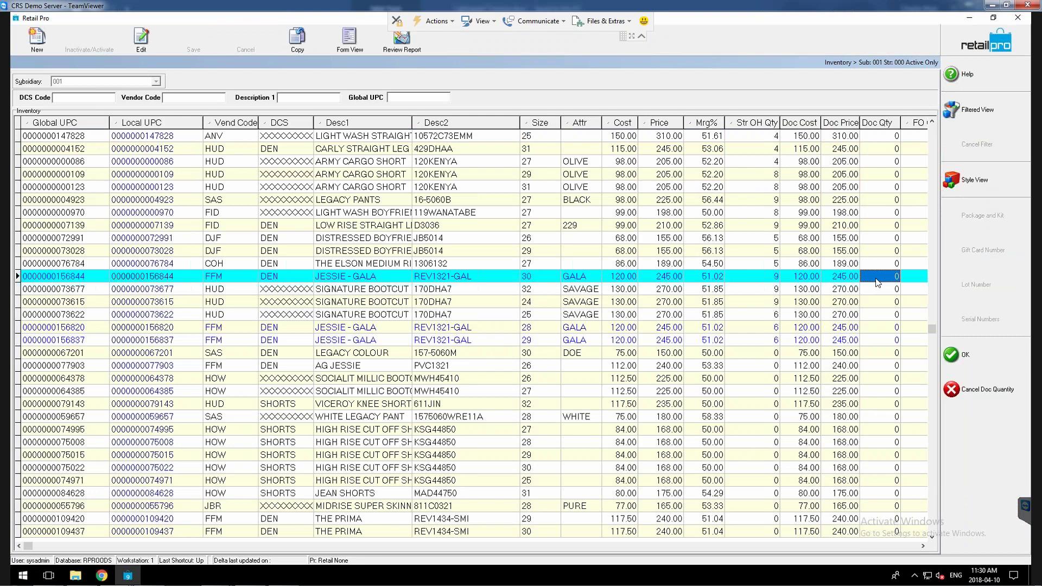
pyautogui.write('5')
pyautogui.press('Down')
pyautogui.write('5')
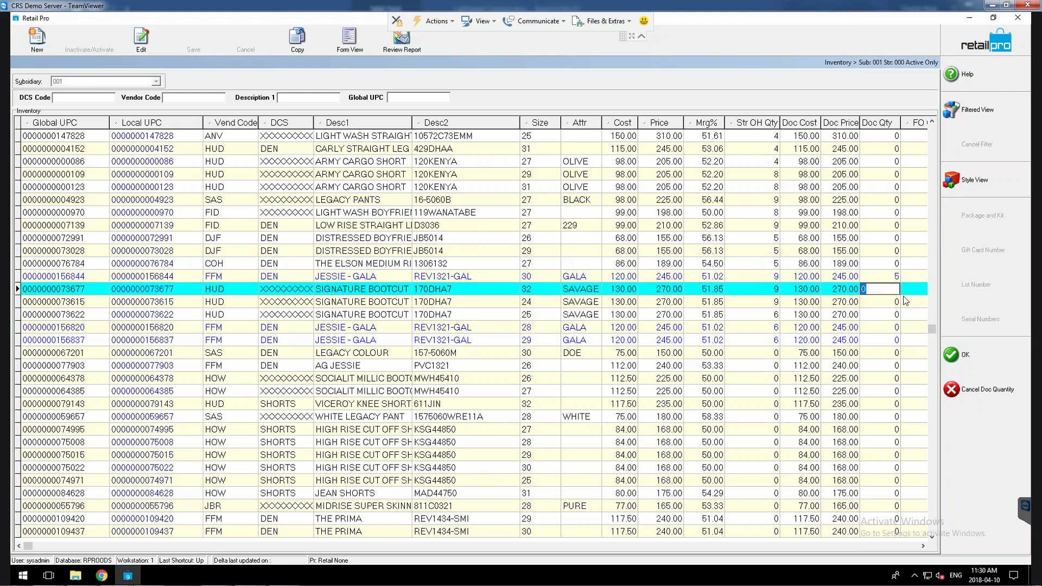
pyautogui.press('Down')
pyautogui.write('5')
pyautogui.press('Down')
pyautogui.write('5')
pyautogui.press('BackSpace')
pyautogui.click(986, 357)
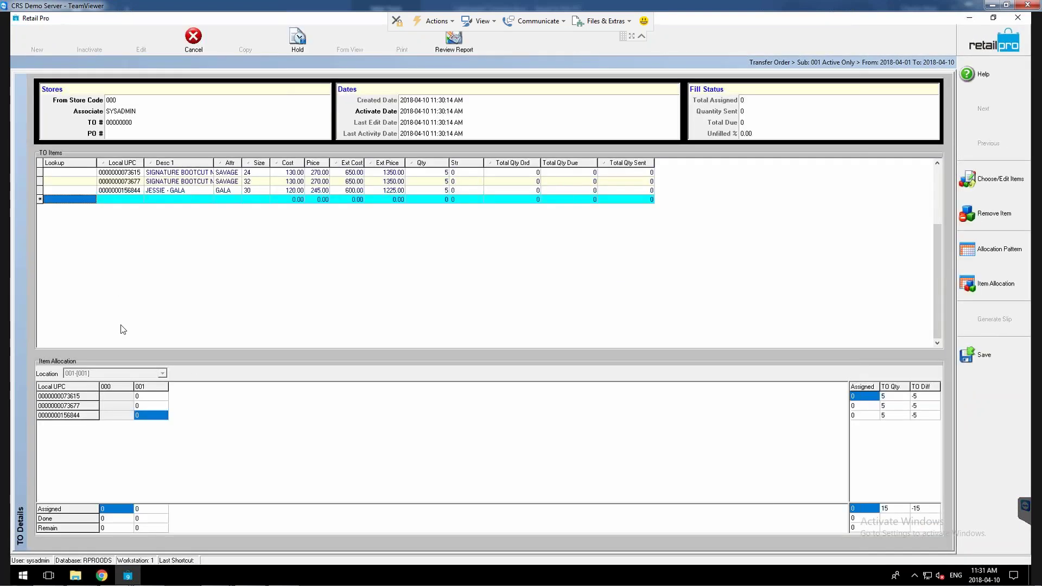
pyautogui.click(164, 191)
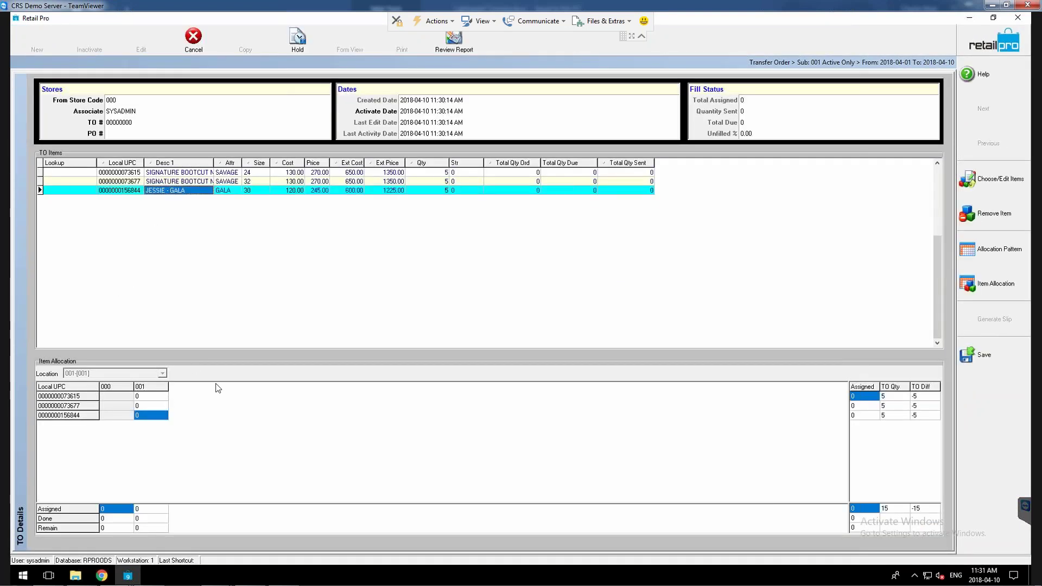
pyautogui.click(983, 354)
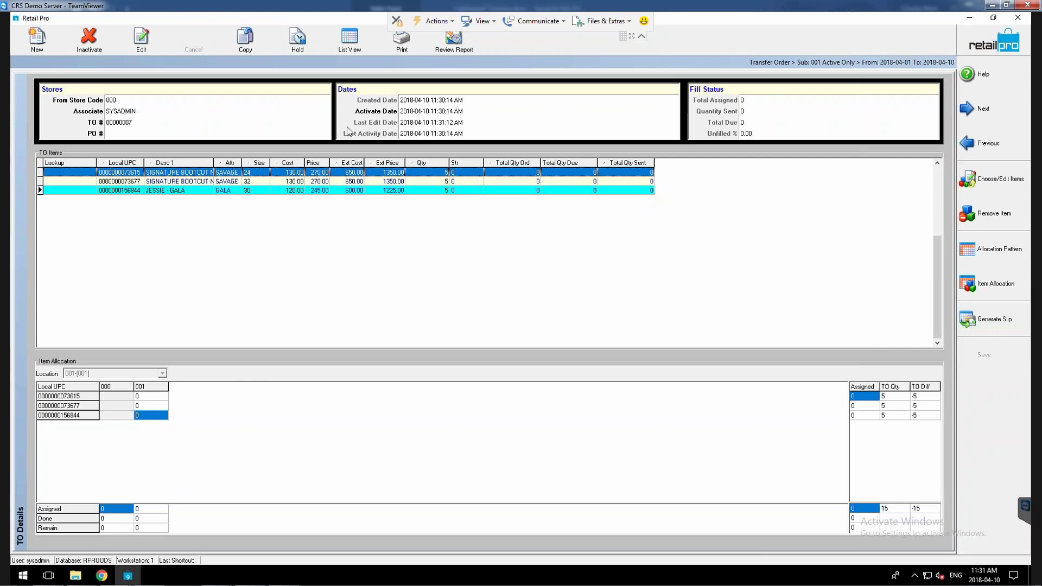
# - Allocate 5 of the size 24 SIGNATURE BOOTCUT to store 001 in the transfer order's item allocation
pyautogui.click(151, 397)
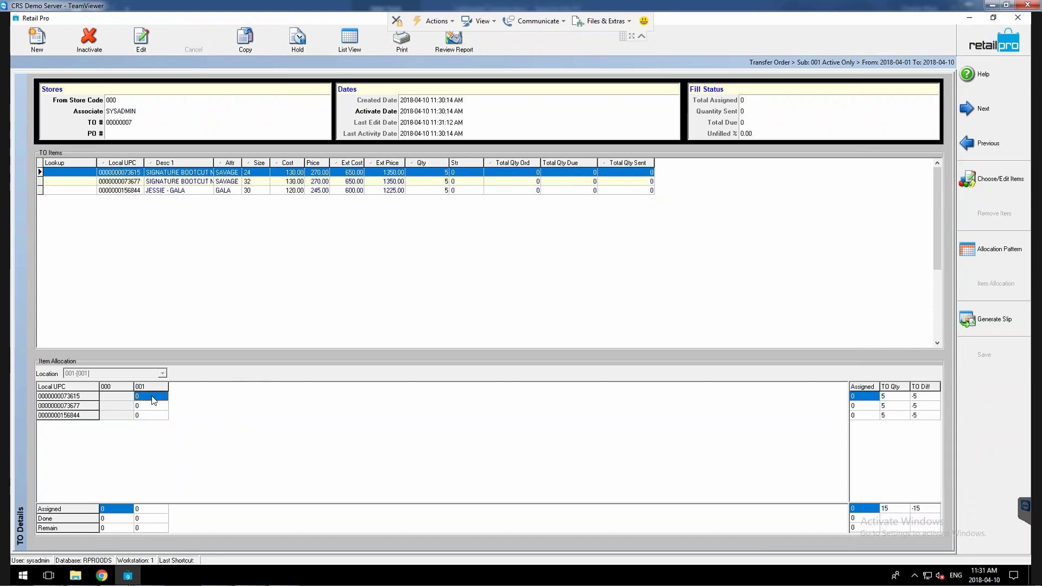
pyautogui.write('5')
pyautogui.press('Down')
pyautogui.write('5')
pyautogui.press('Down')
pyautogui.write('5')
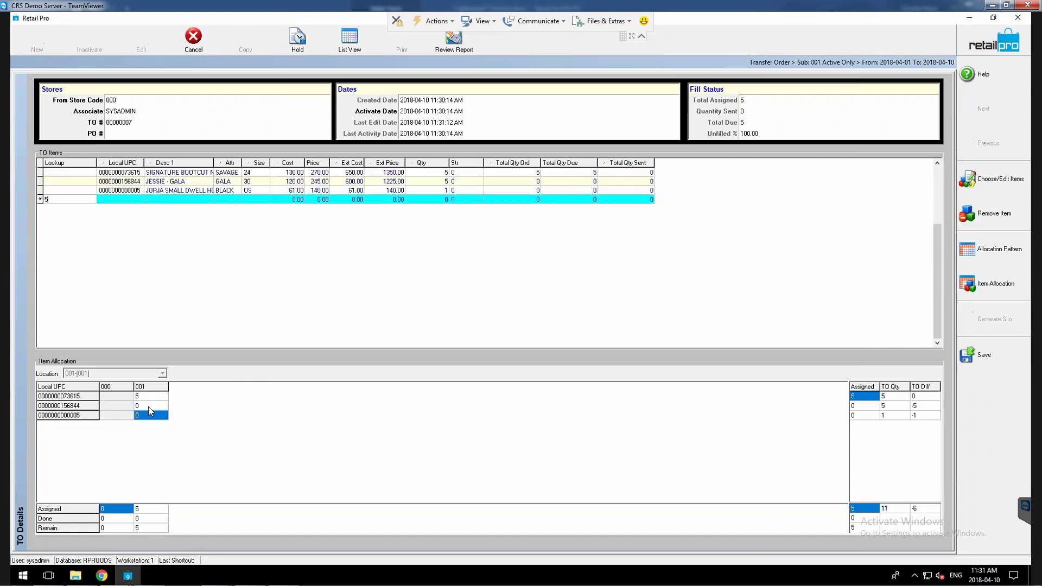
pyautogui.press('BackSpace')
# - Allocate 5 each of JESSIE - GALA and the JORJA SMALL item to store 001, and save the transfer order
pyautogui.click(150, 407)
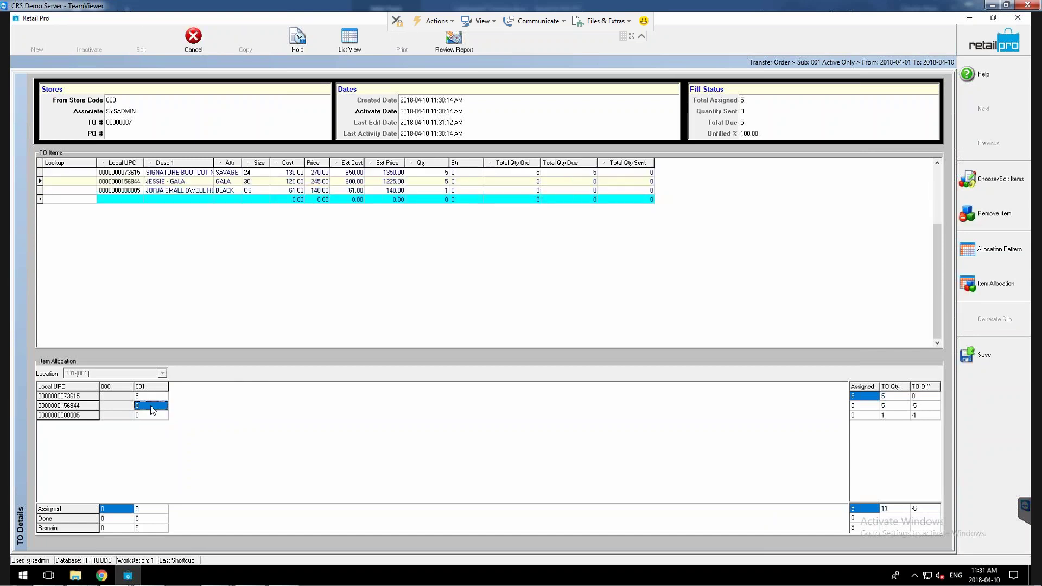
pyautogui.write('5')
pyautogui.press('Down')
pyautogui.write('5')
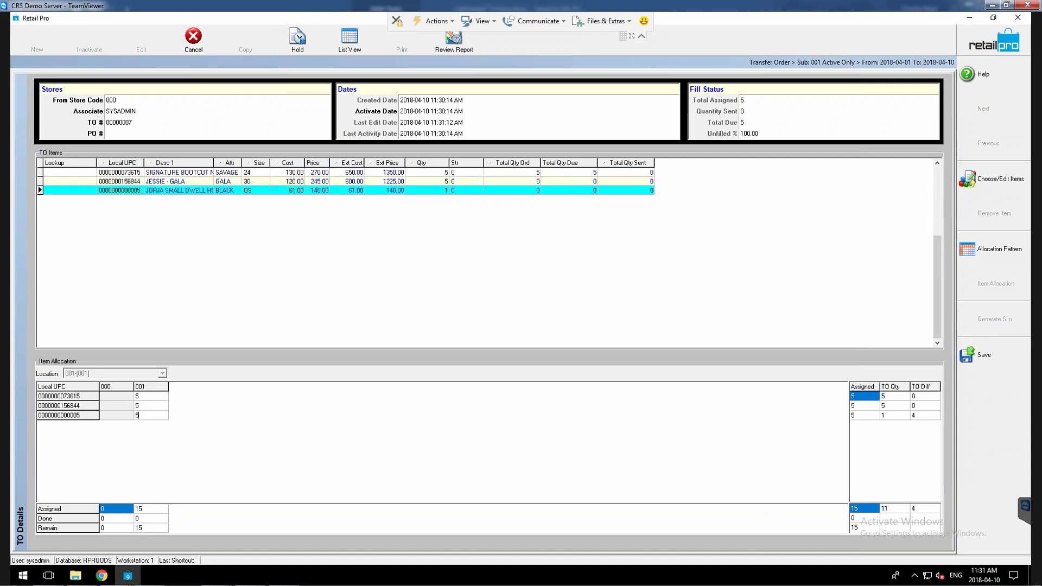
pyautogui.press('Up')
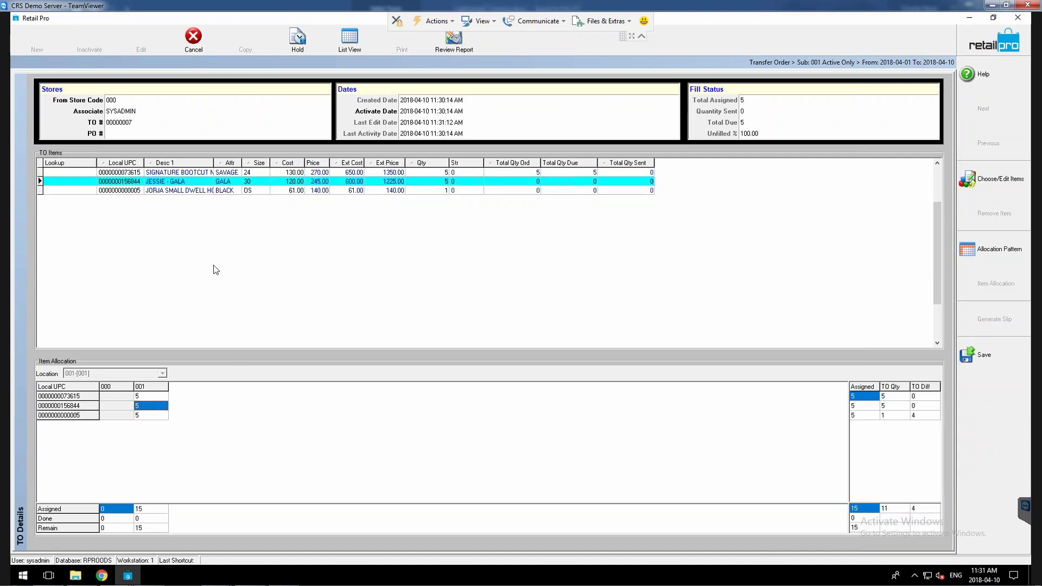
pyautogui.click(984, 352)
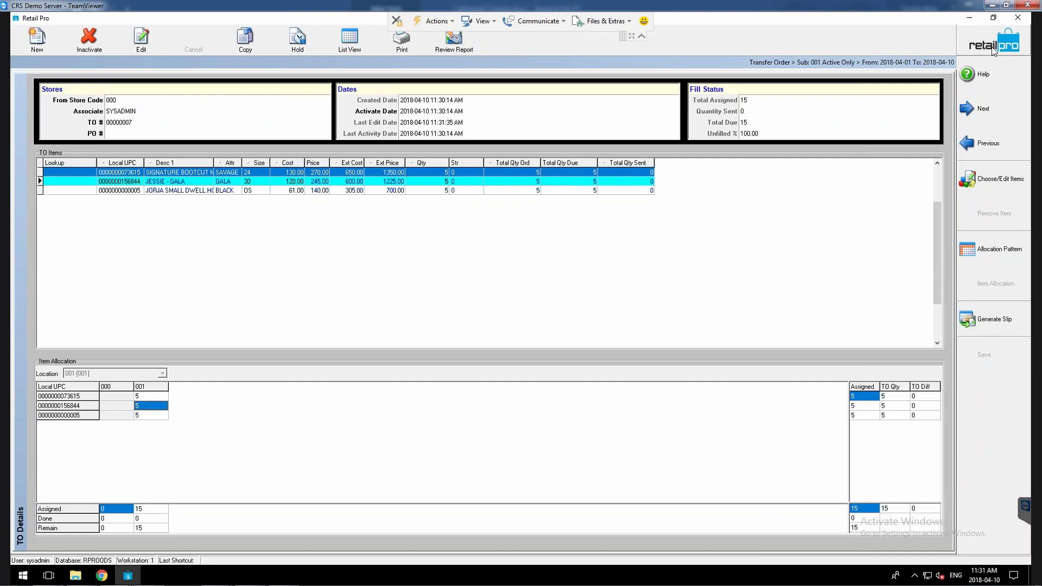
# - Check the JESSIE - GALA allocation by store in the Item Allocation window, then leave the transfer order
pyautogui.click(283, 186)
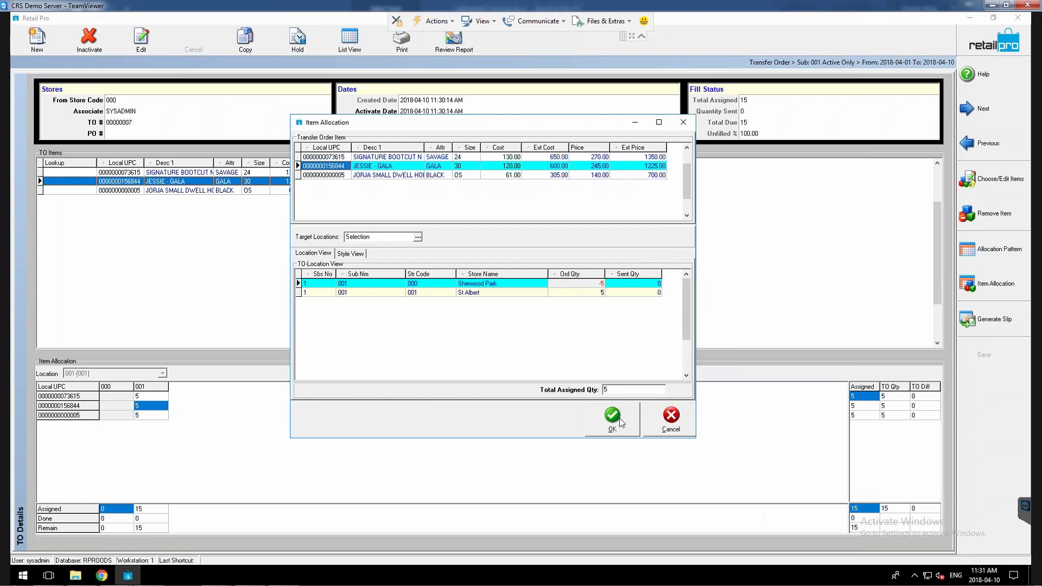
pyautogui.click(666, 428)
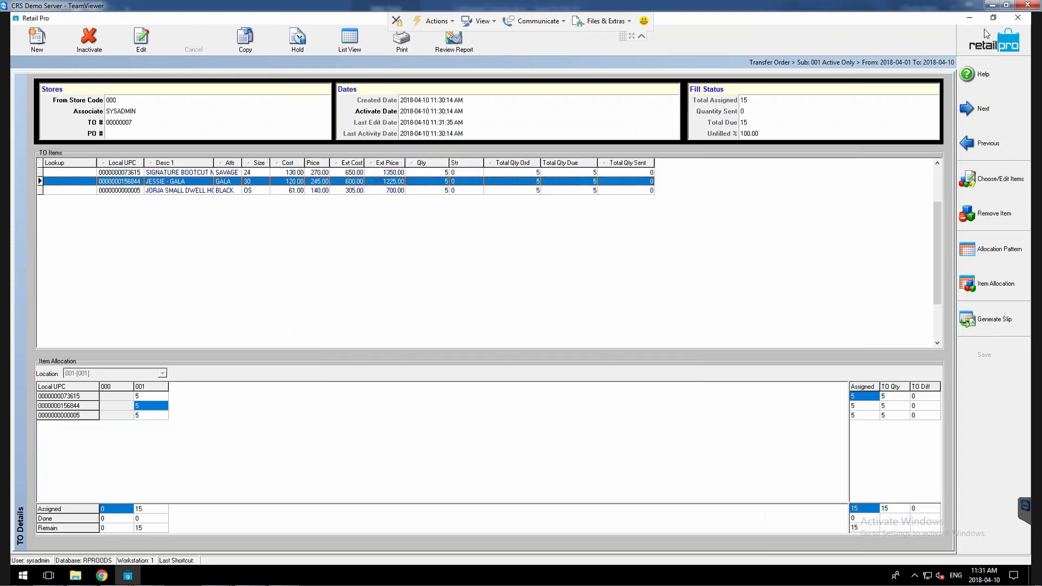
pyautogui.press('Escape')
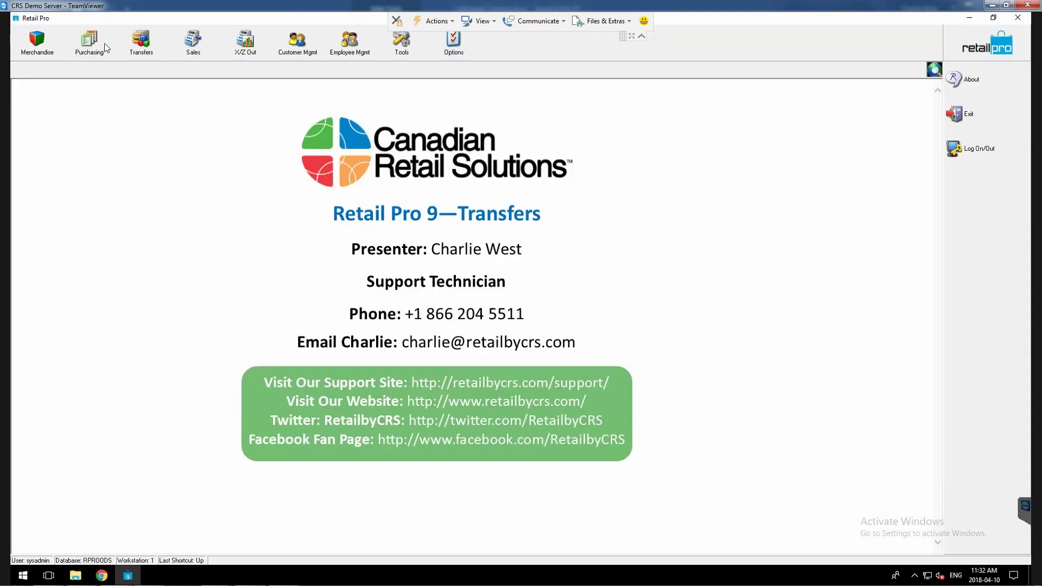
# - Open the transfer orders list for subsidiary 001
pyautogui.click(103, 47)
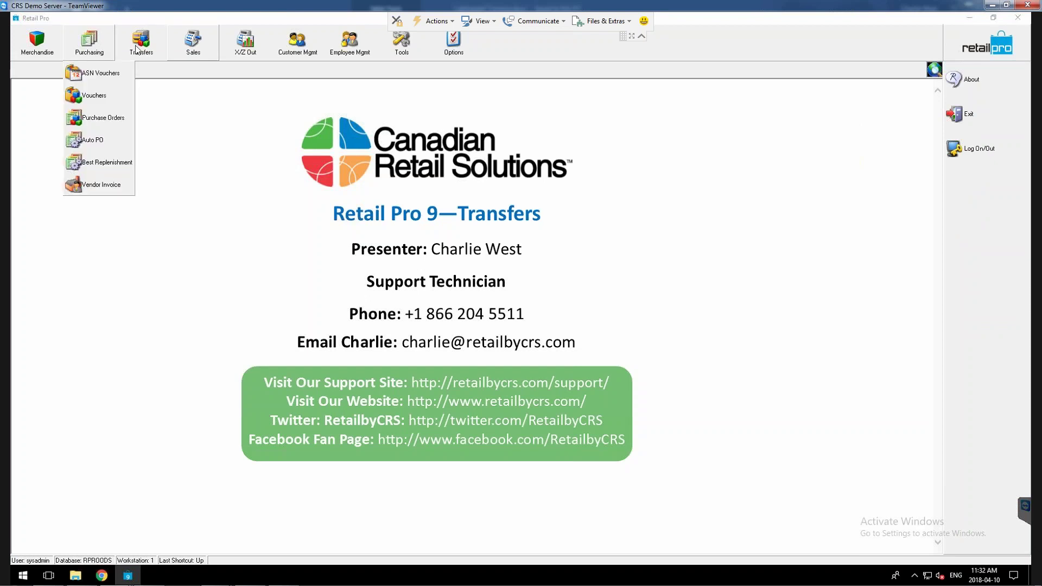
pyautogui.click(141, 44)
pyautogui.click(147, 75)
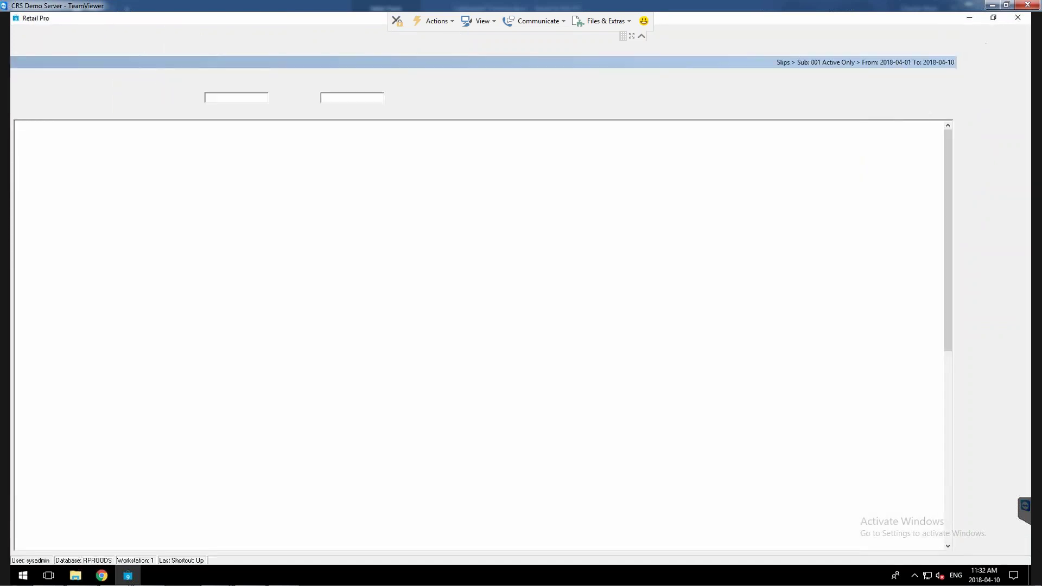
pyautogui.click(988, 48)
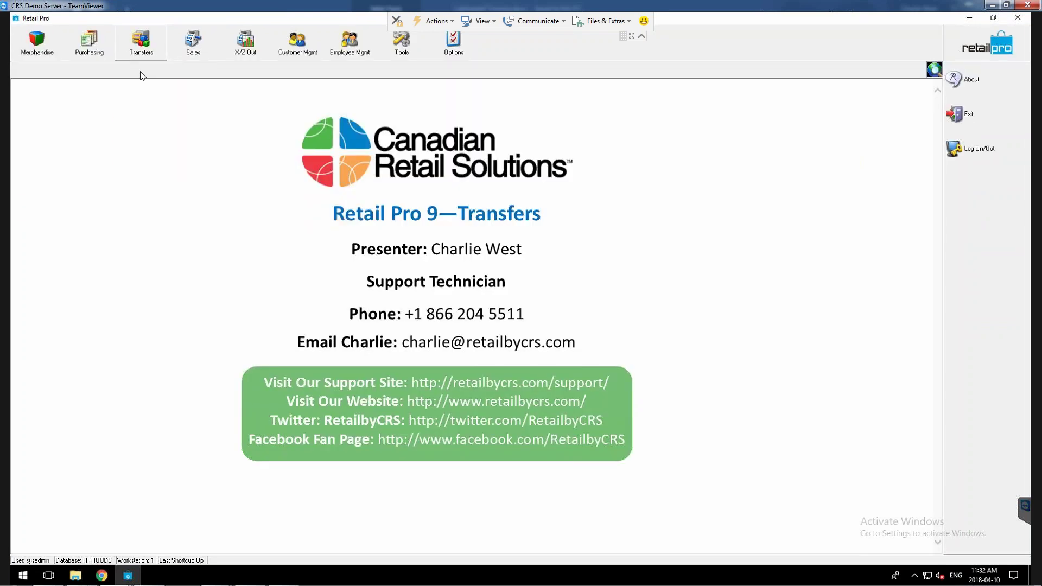
pyautogui.click(141, 54)
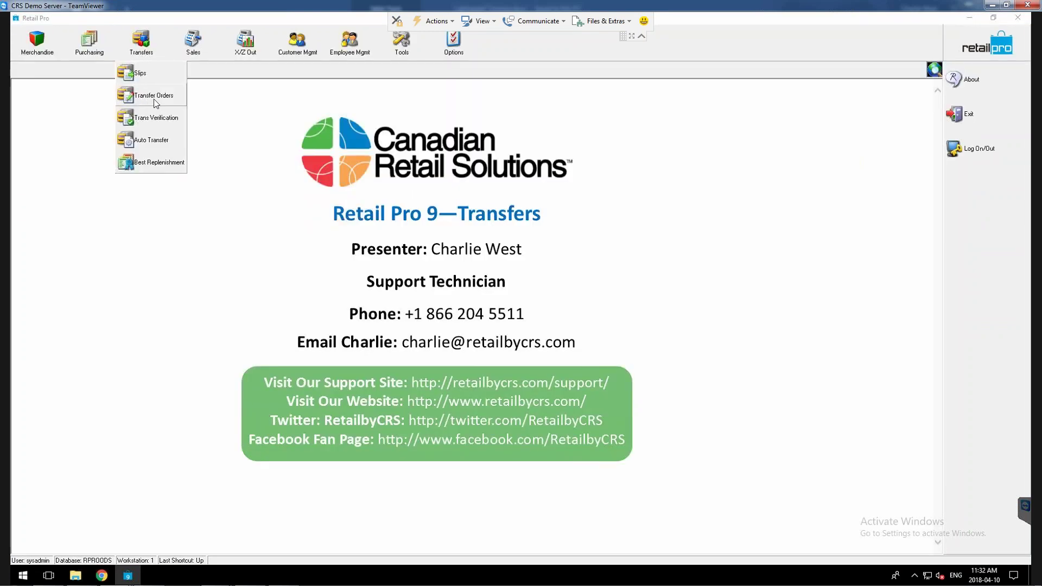
pyautogui.click(143, 101)
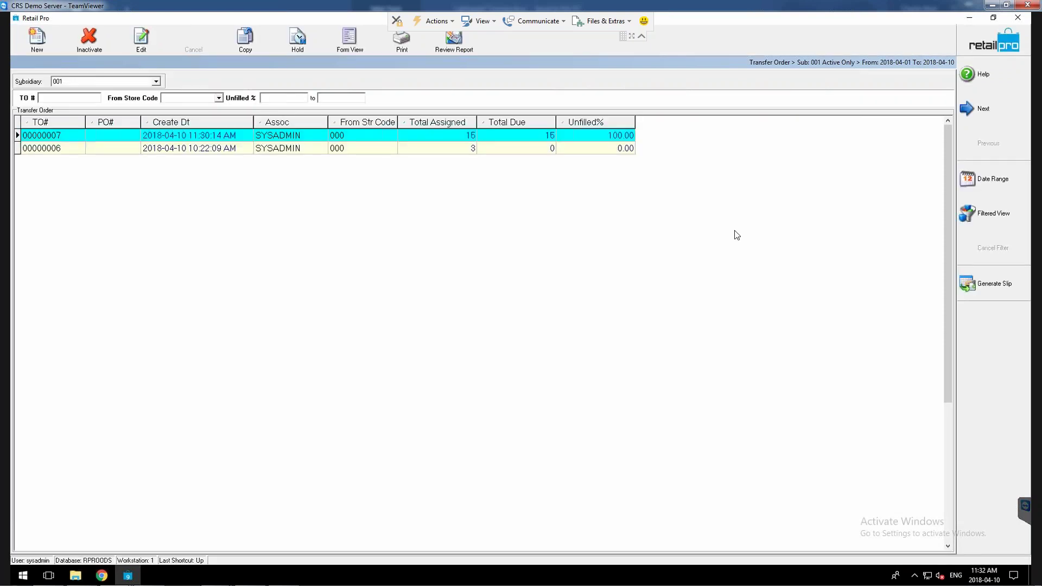
# - Generate the slip for the newest transfer order without filter criteria, including stores 000 and 001 and printing no copies
pyautogui.click(993, 286)
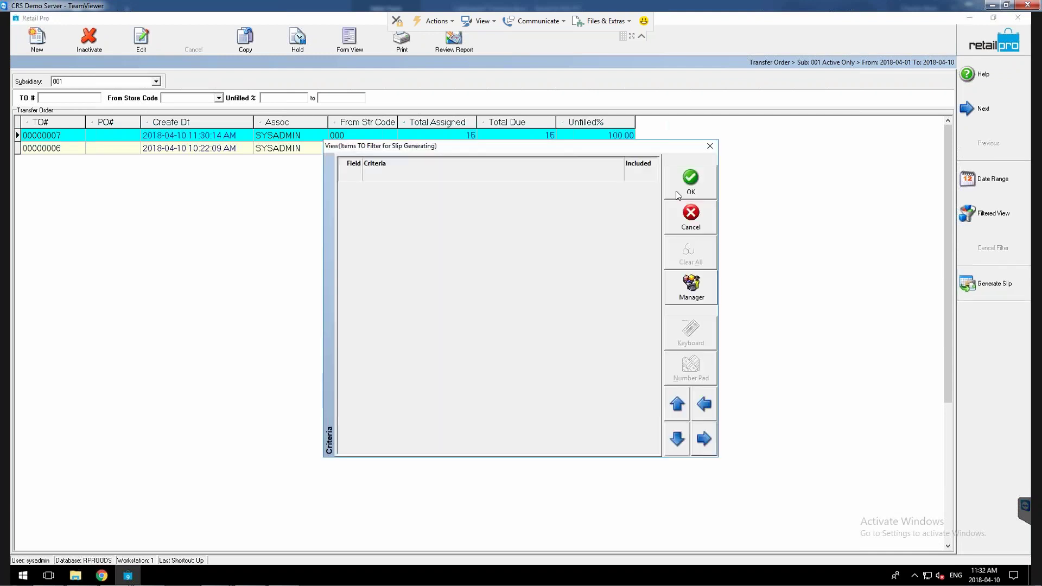
pyautogui.click(689, 184)
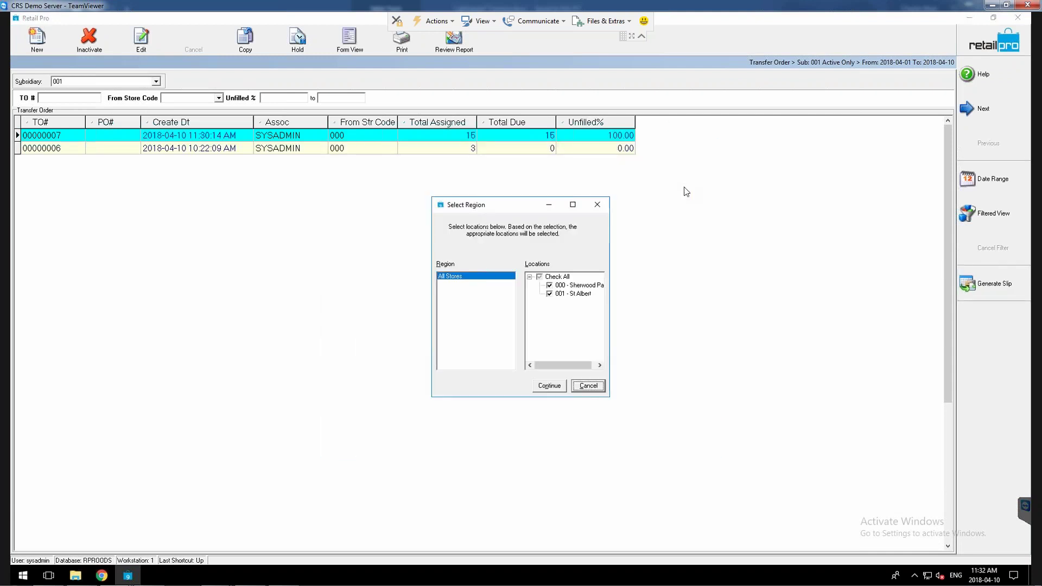
pyautogui.click(542, 387)
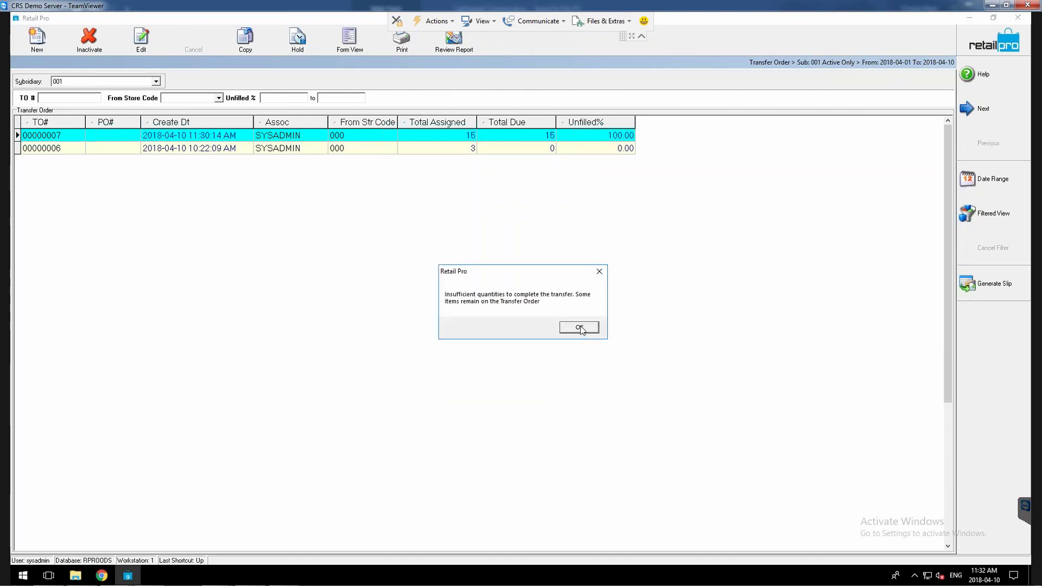
pyautogui.click(581, 328)
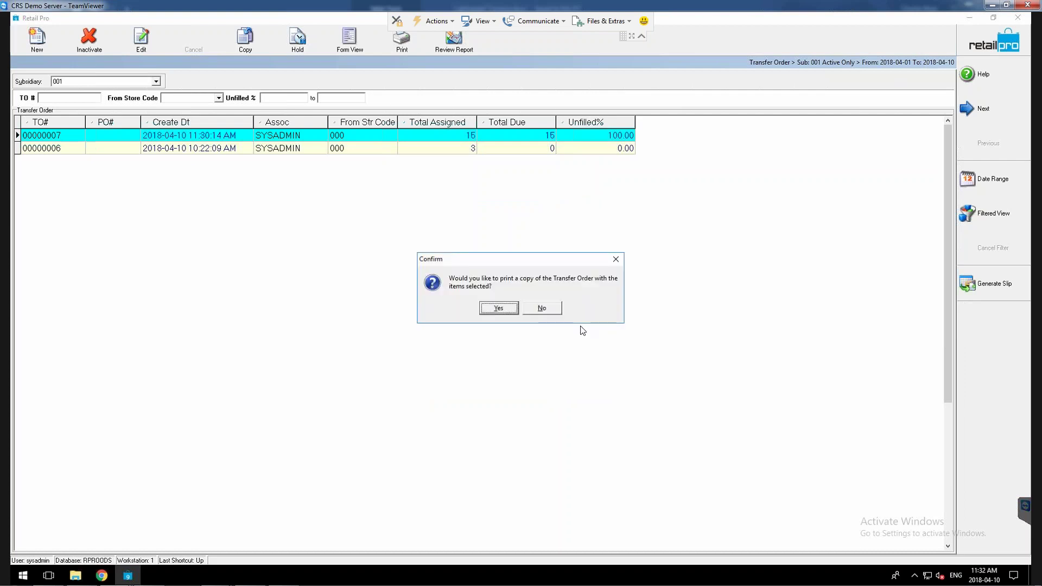
pyautogui.click(541, 309)
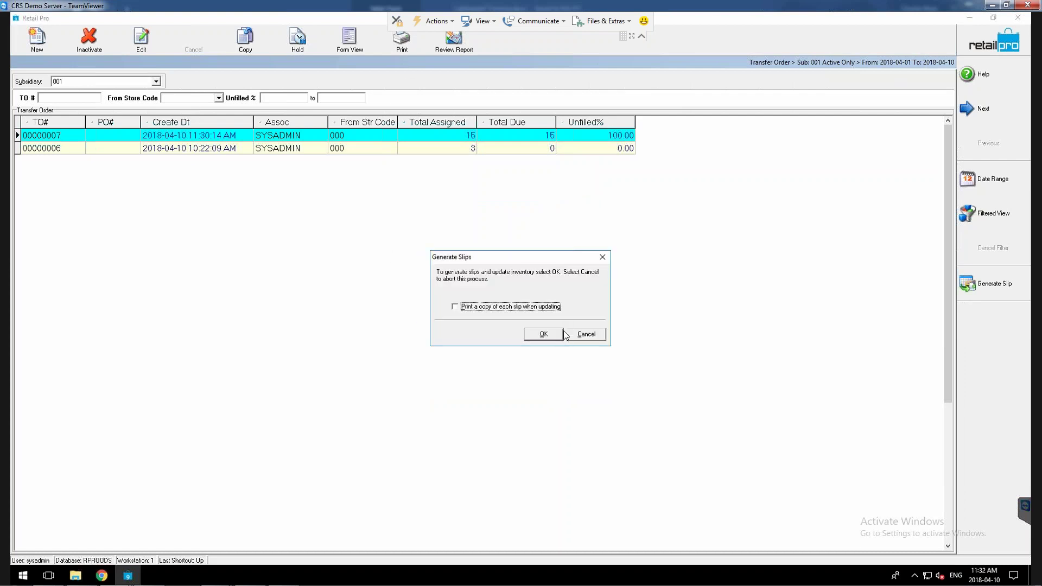
pyautogui.click(543, 335)
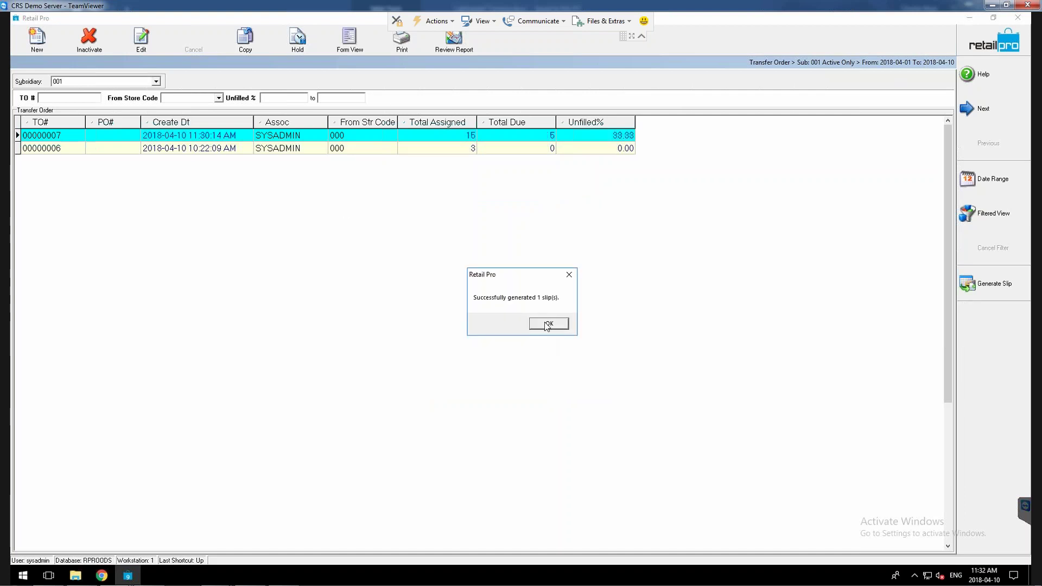
pyautogui.click(545, 323)
# - Open the vouchers and examine the items and received quantities on the store 001 voucher created from the transfer slip
pyautogui.click(999, 45)
pyautogui.click(95, 45)
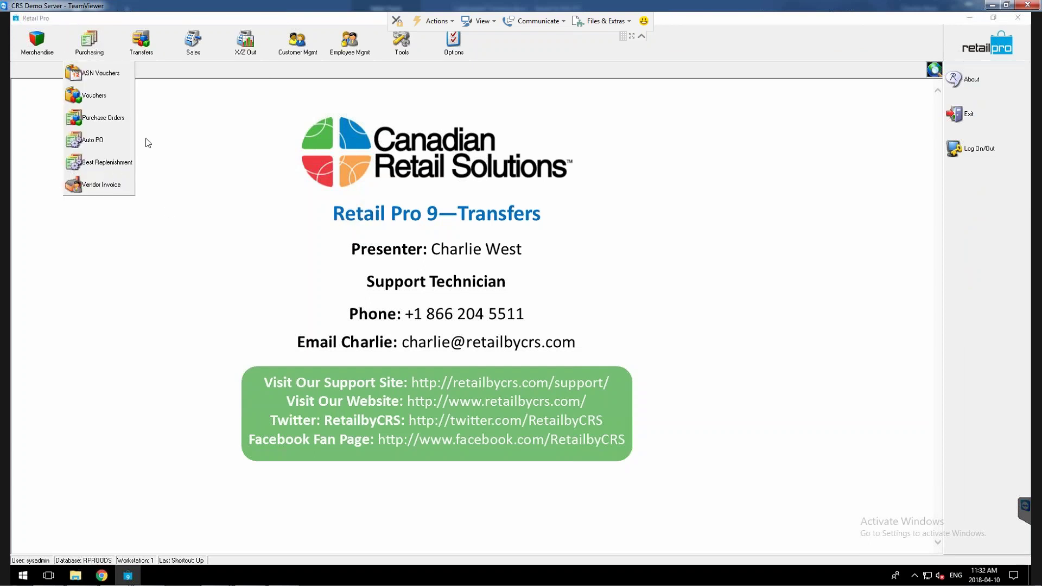
pyautogui.click(94, 95)
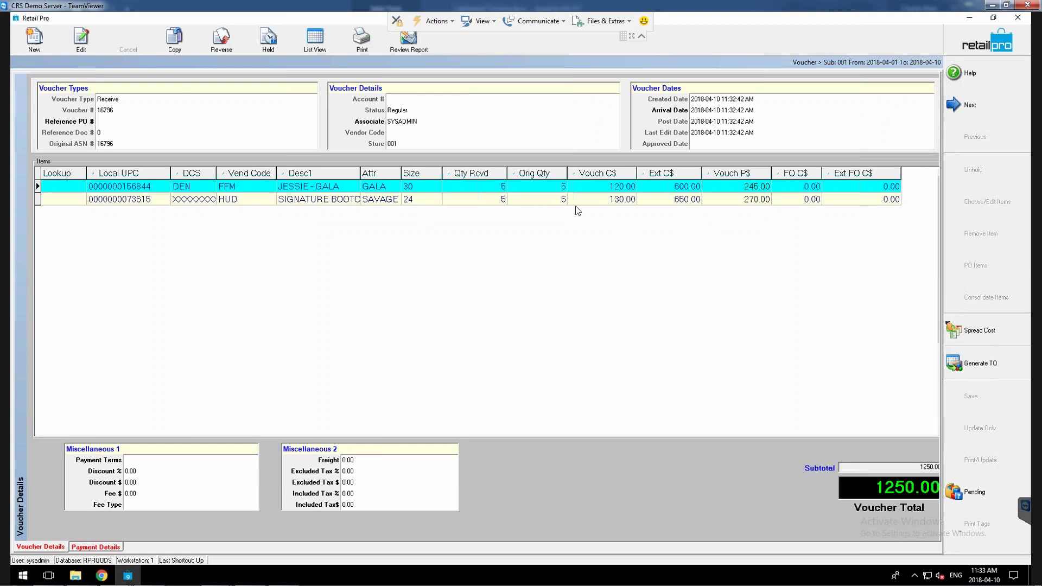
pyautogui.click(535, 199)
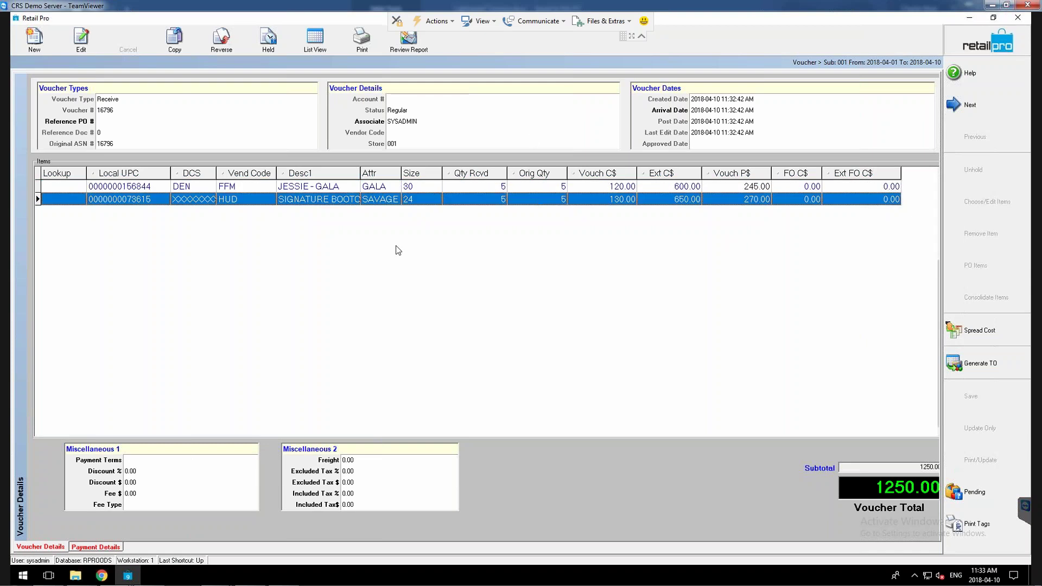
pyautogui.press('Escape')
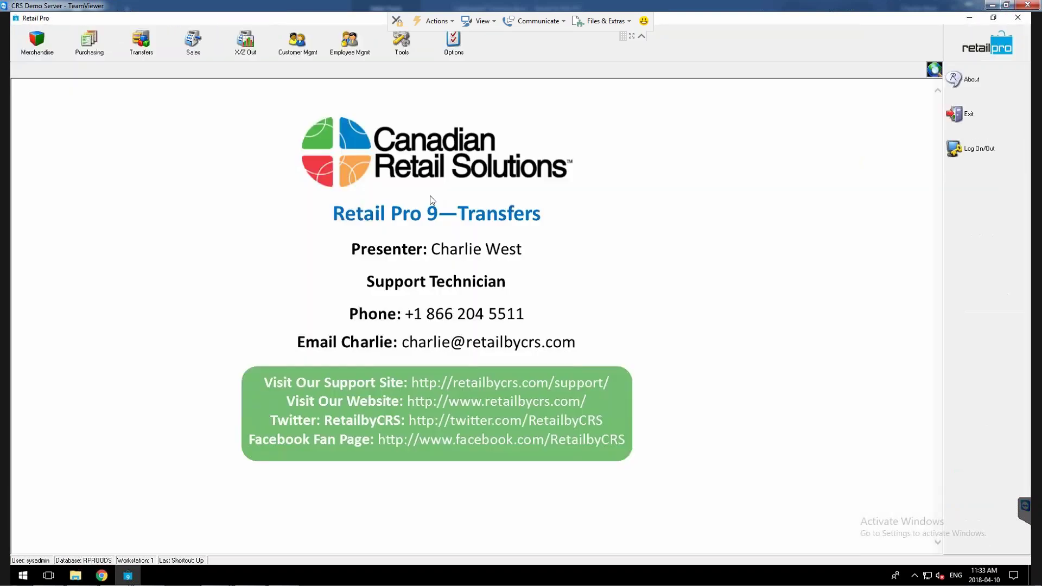
# - Open the purchase orders list and generate a Marked For transfer order from the HUD purchase order shipping to store 000
pyautogui.click(89, 44)
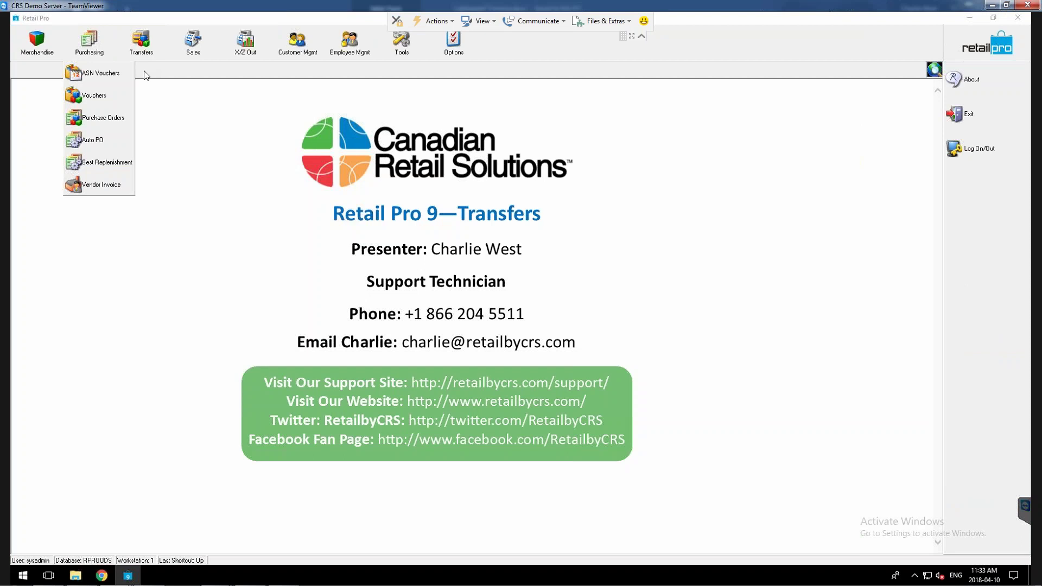
pyautogui.click(148, 42)
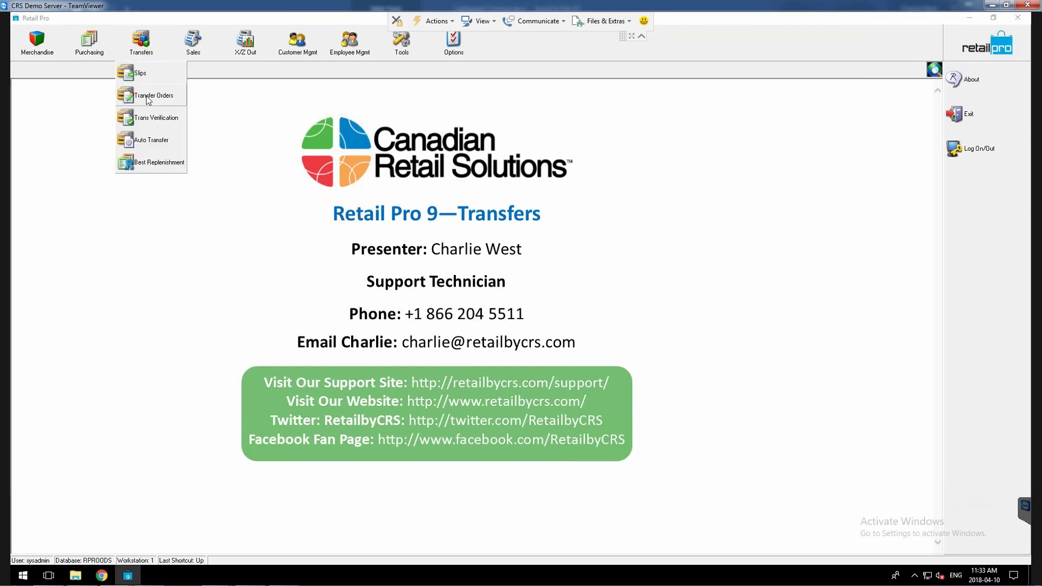
pyautogui.click(85, 39)
pyautogui.click(100, 119)
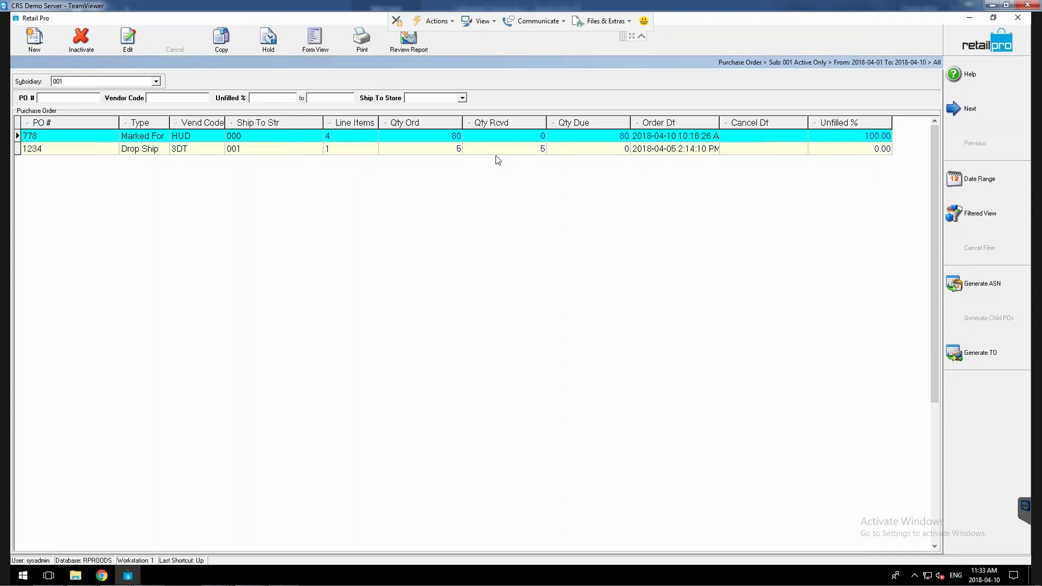
pyautogui.click(158, 141)
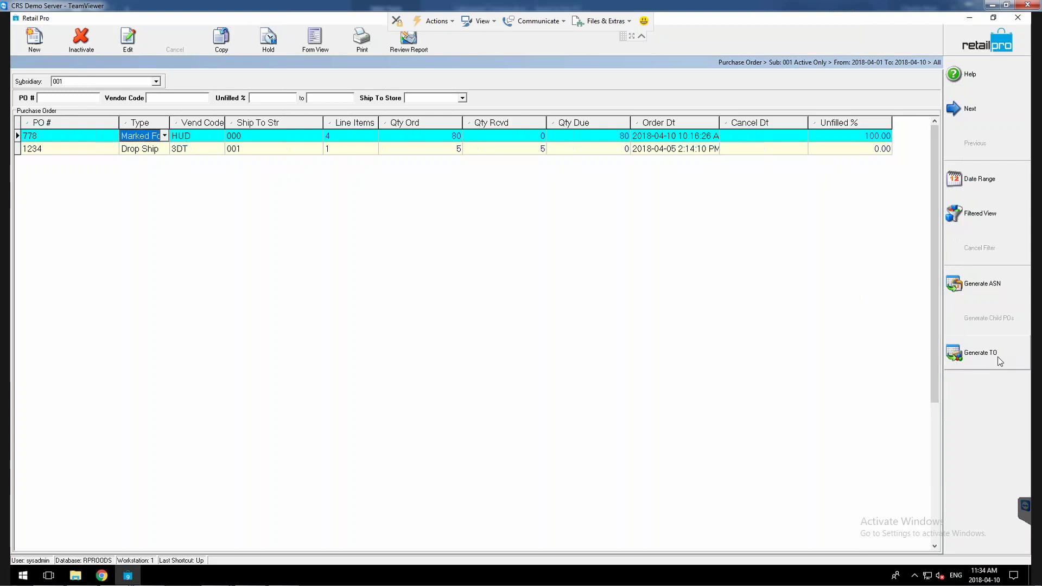
pyautogui.click(980, 352)
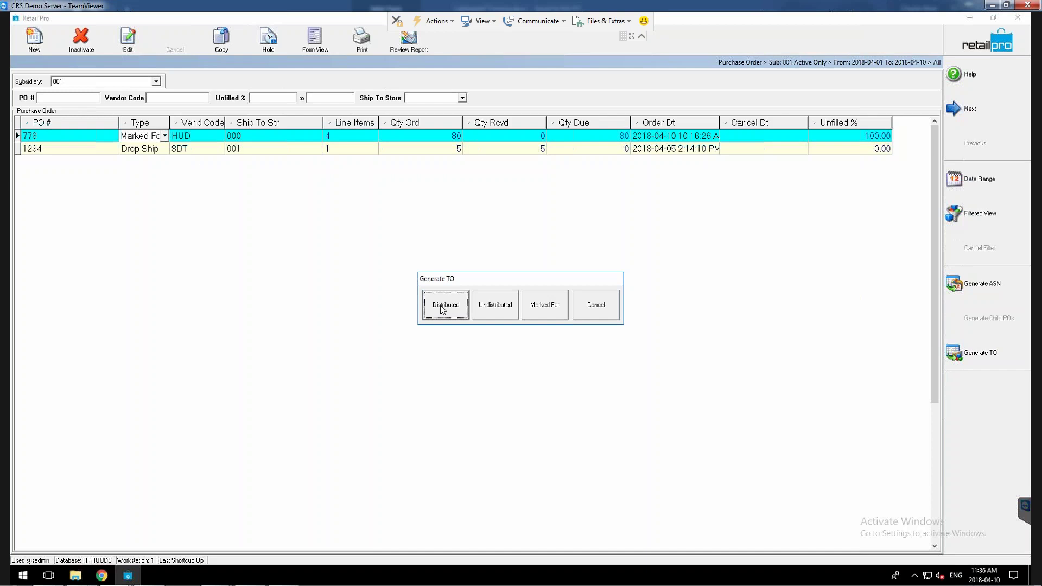
pyautogui.click(549, 315)
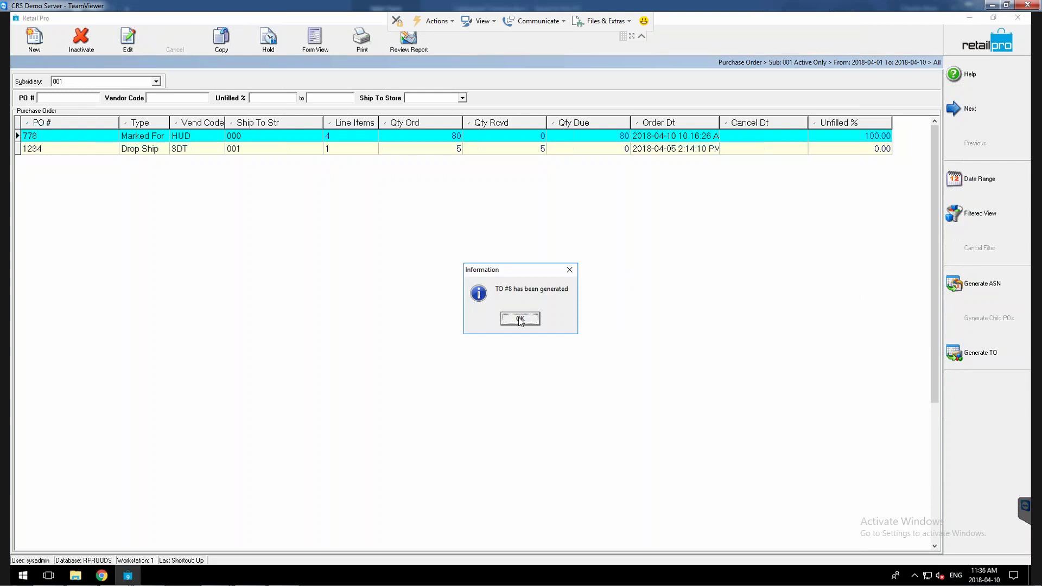
pyautogui.click(520, 319)
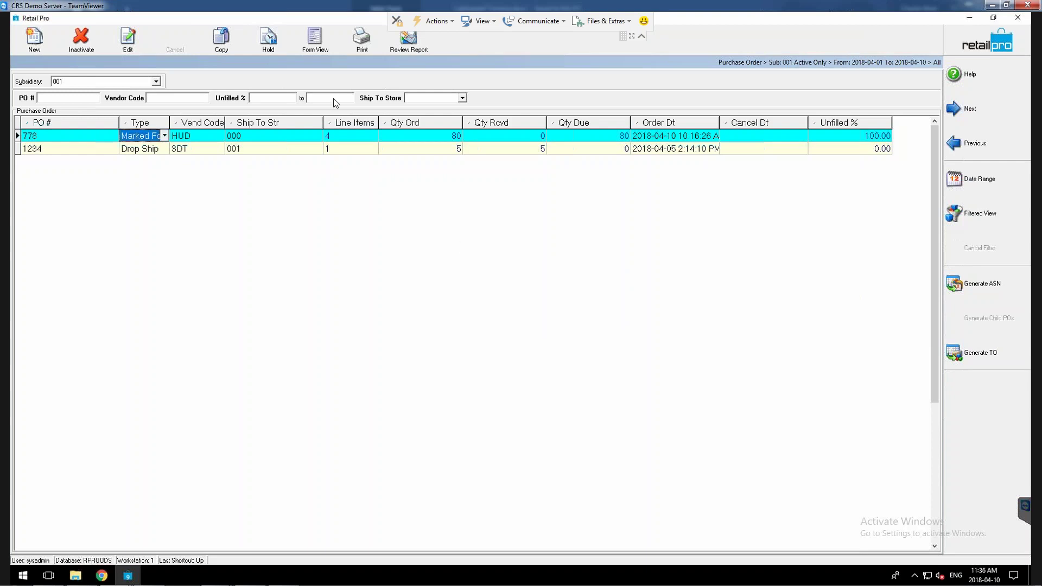
# - Open the HUD purchase order's details and check how ARMY CARGO SHORT size 31 is allocated between stores 000 and 001
pyautogui.click(318, 42)
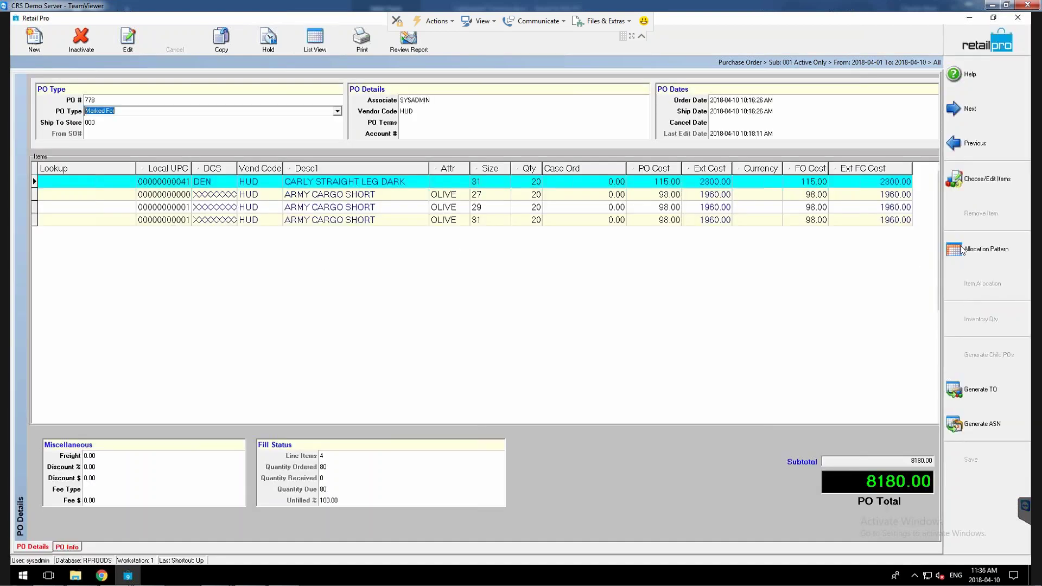
pyautogui.click(684, 224)
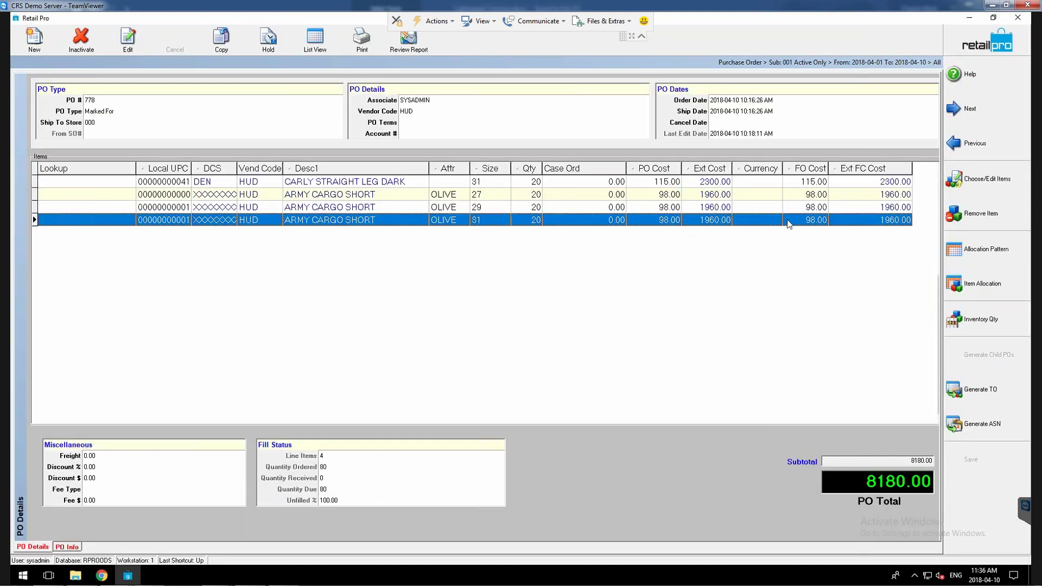
pyautogui.click(977, 288)
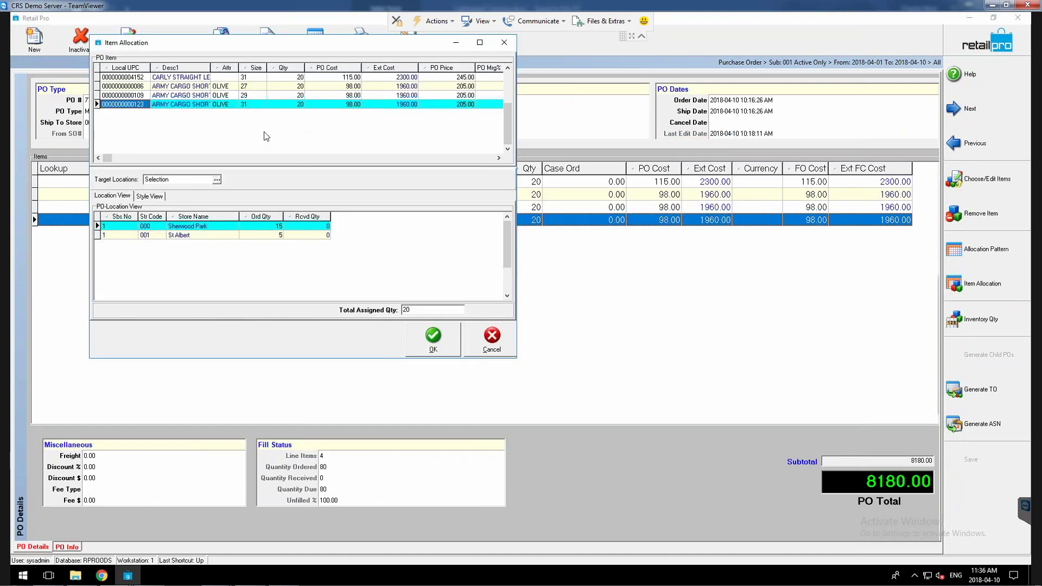
pyautogui.click(270, 226)
pyautogui.click(262, 235)
pyautogui.click(262, 226)
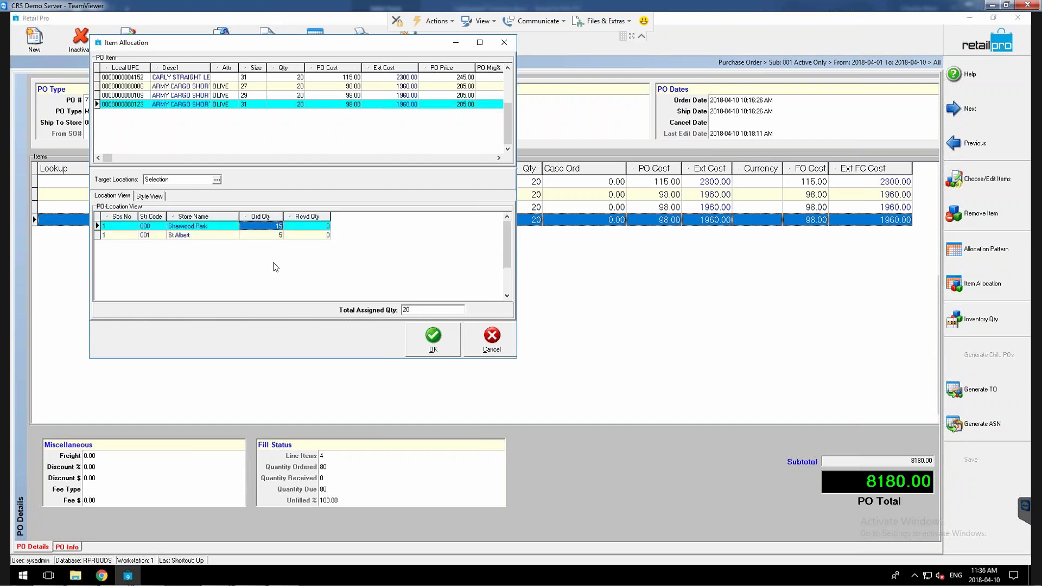
# - Check the store 001 allocation of ARMY CARGO SHORT size 31, discard the item allocation, and leave the purchase order
pyautogui.click(268, 235)
pyautogui.click(496, 350)
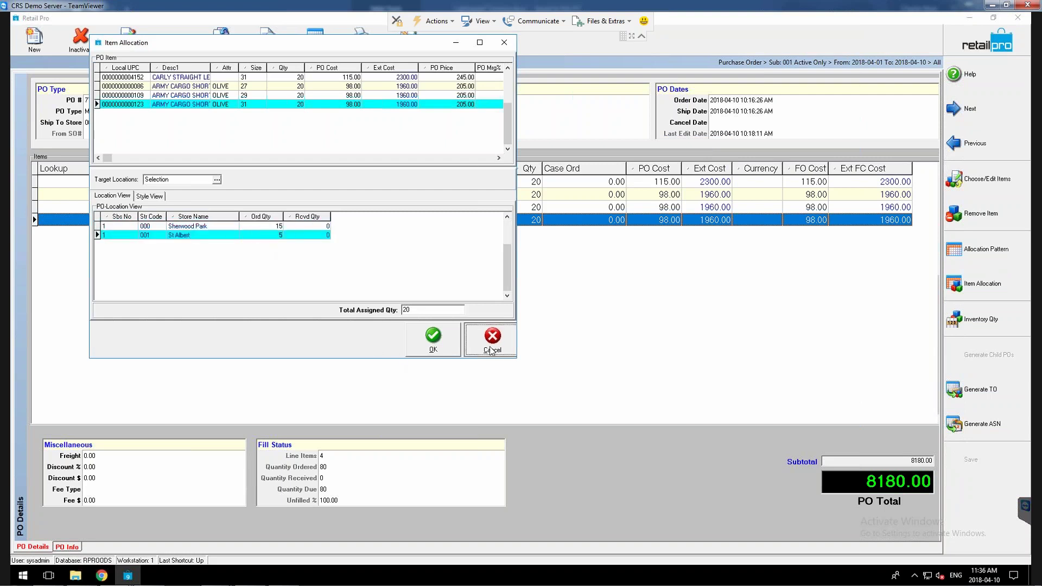
pyautogui.click(977, 47)
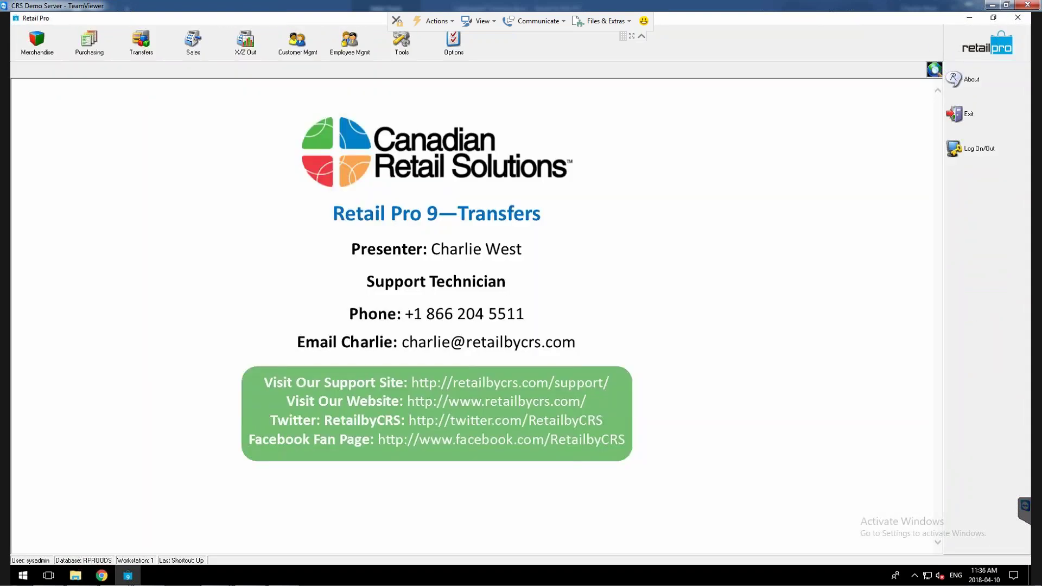
pyautogui.click(94, 46)
pyautogui.click(139, 44)
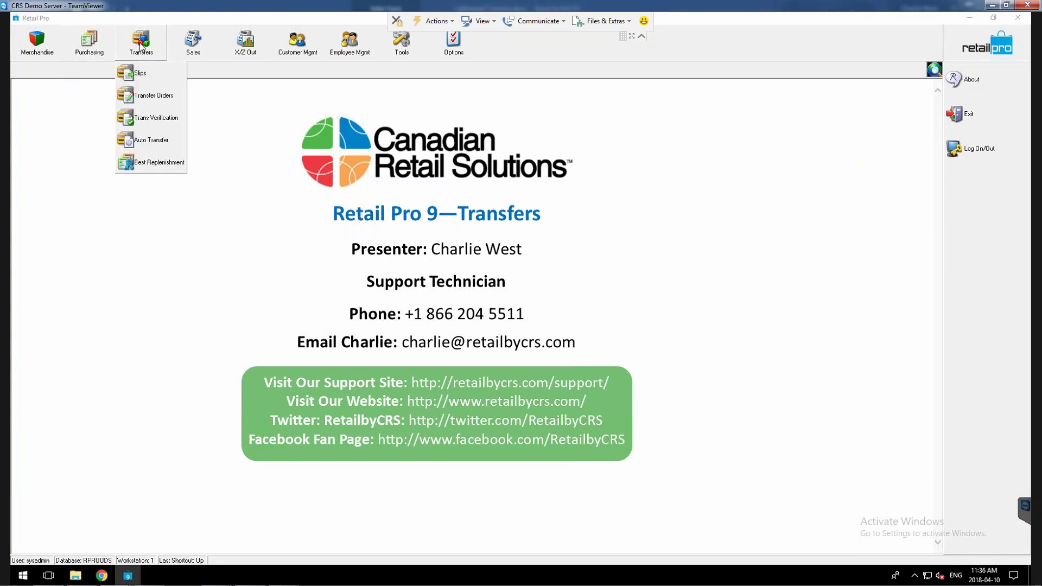
pyautogui.click(142, 75)
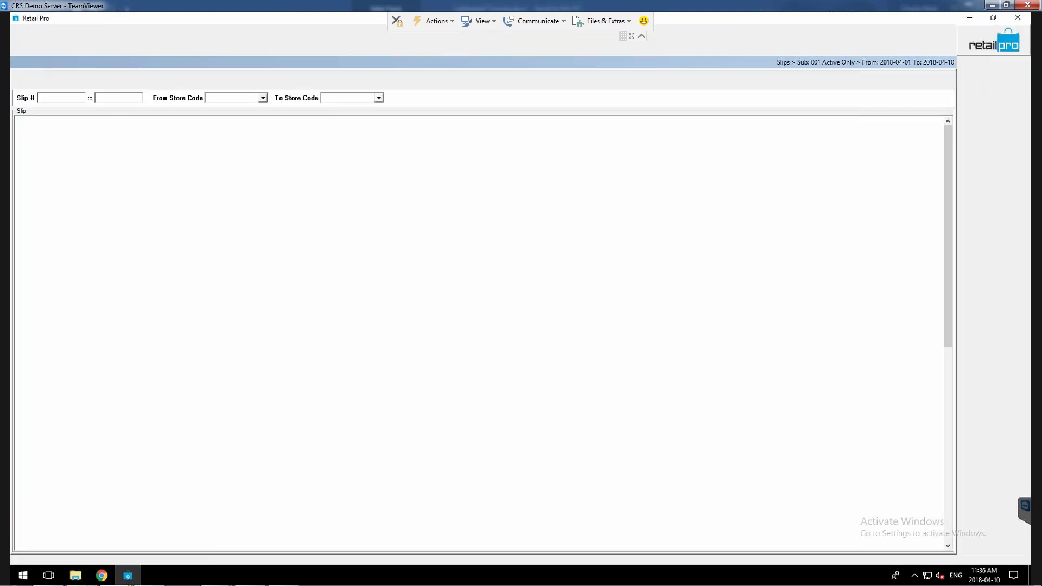
# - Open the transfer orders list and examine the store 001 item allocation on the transfer order generated from the purchase order
pyautogui.click(89, 40)
pyautogui.click(138, 50)
pyautogui.click(153, 96)
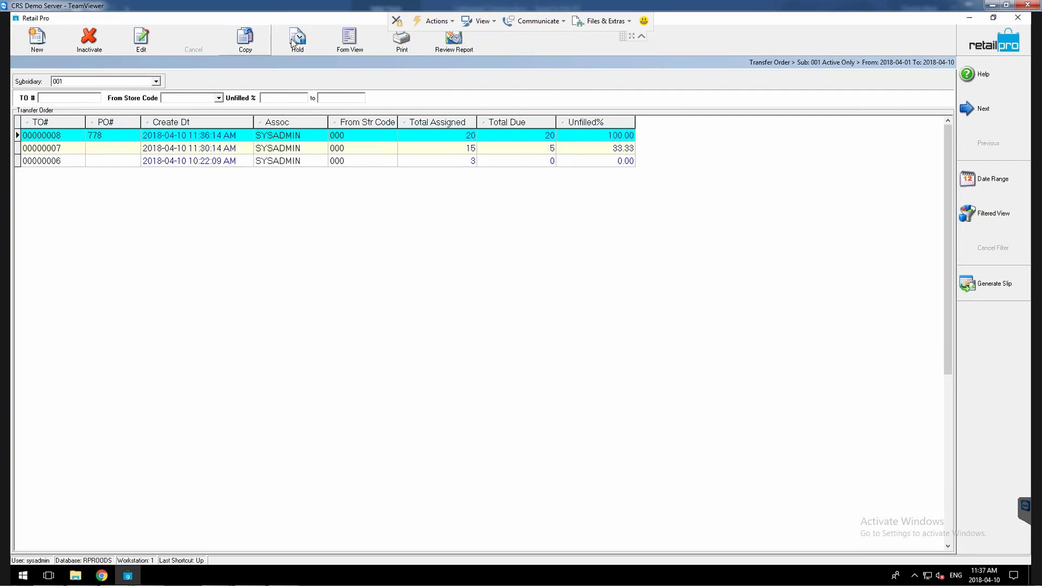
pyautogui.click(353, 44)
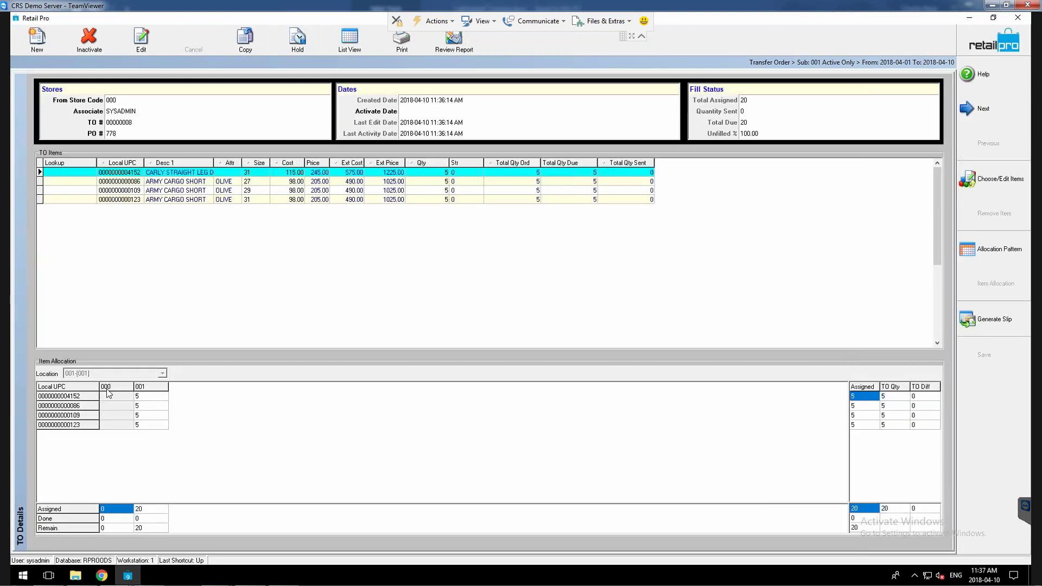
pyautogui.click(147, 398)
pyautogui.click(347, 38)
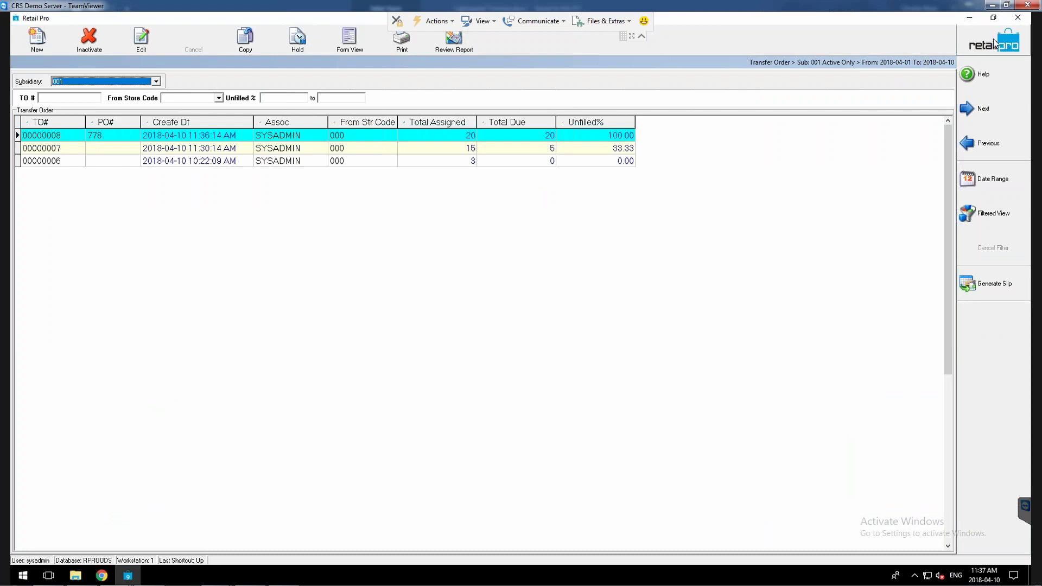
pyautogui.press('Escape')
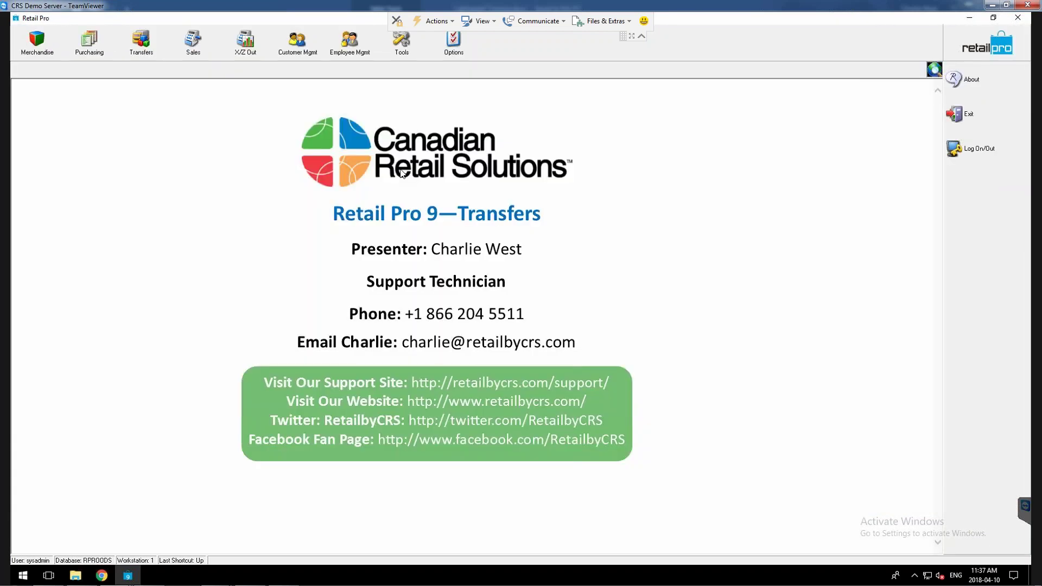